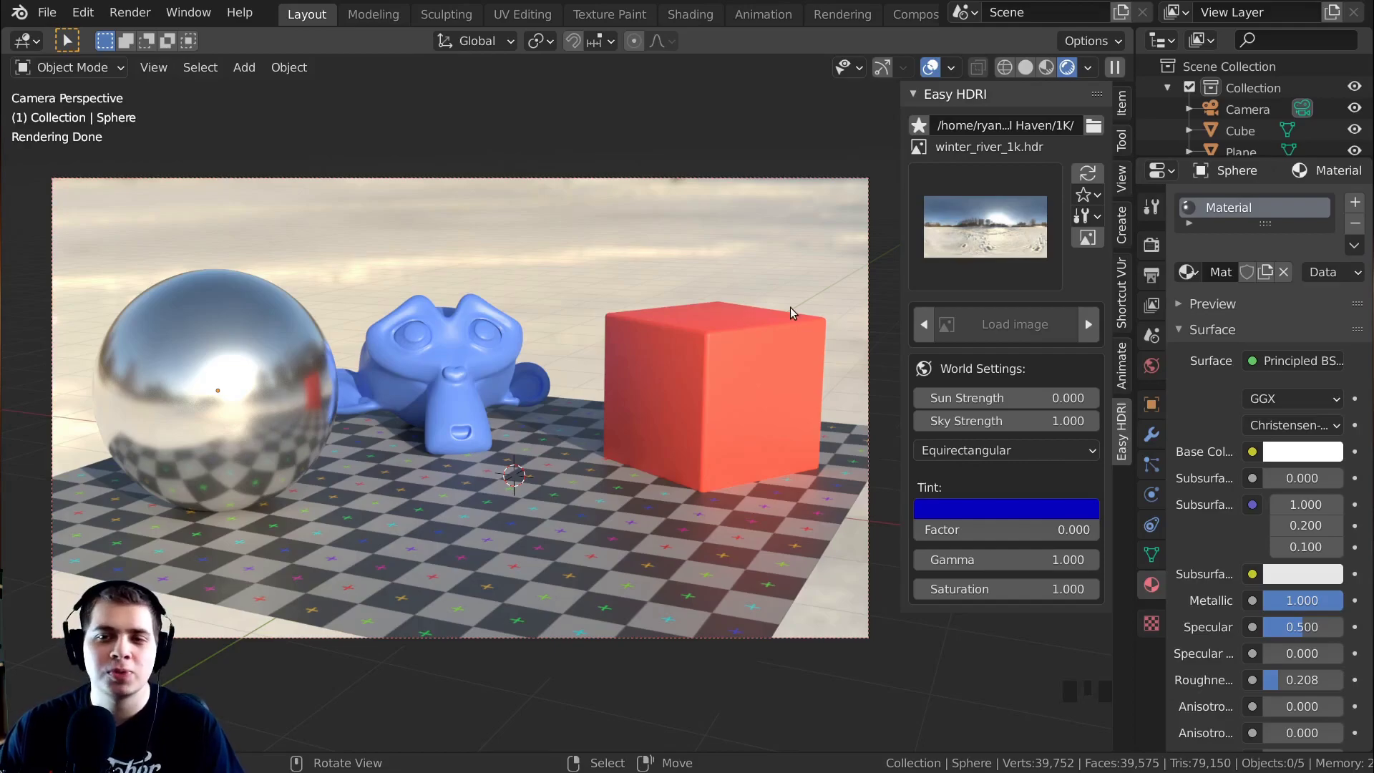
Step: Cycle through four successive HDRI environments with the Easy HDRI next-image arrow
click(1089, 324)
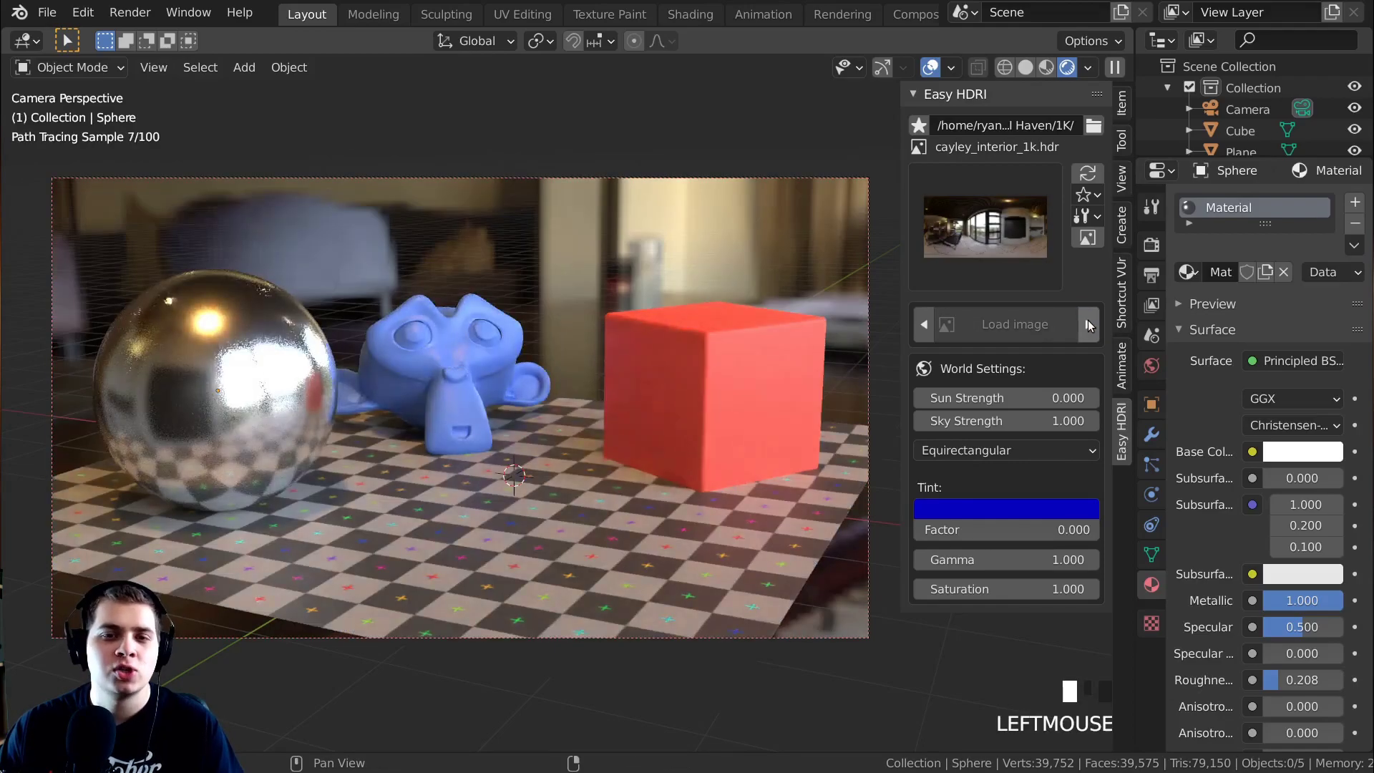
click(1089, 324)
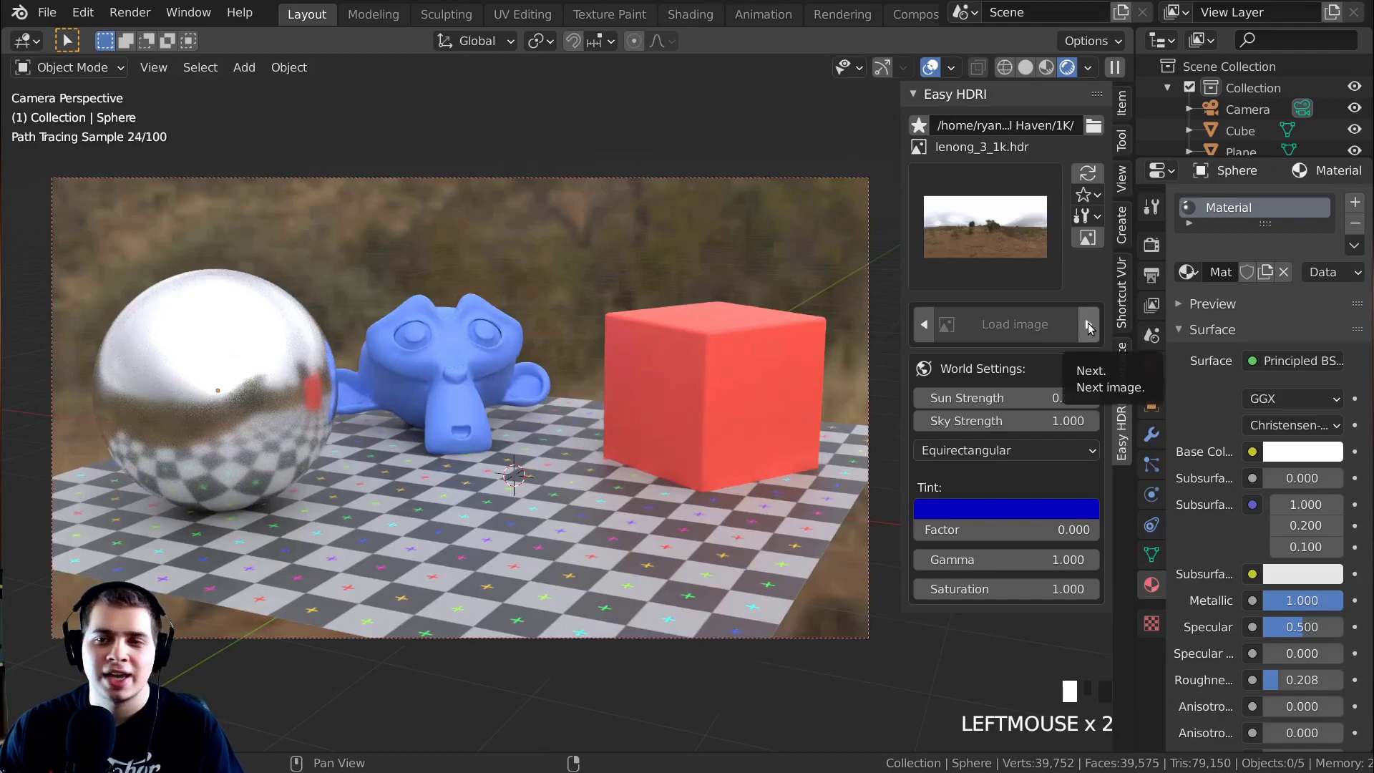
click(1089, 324)
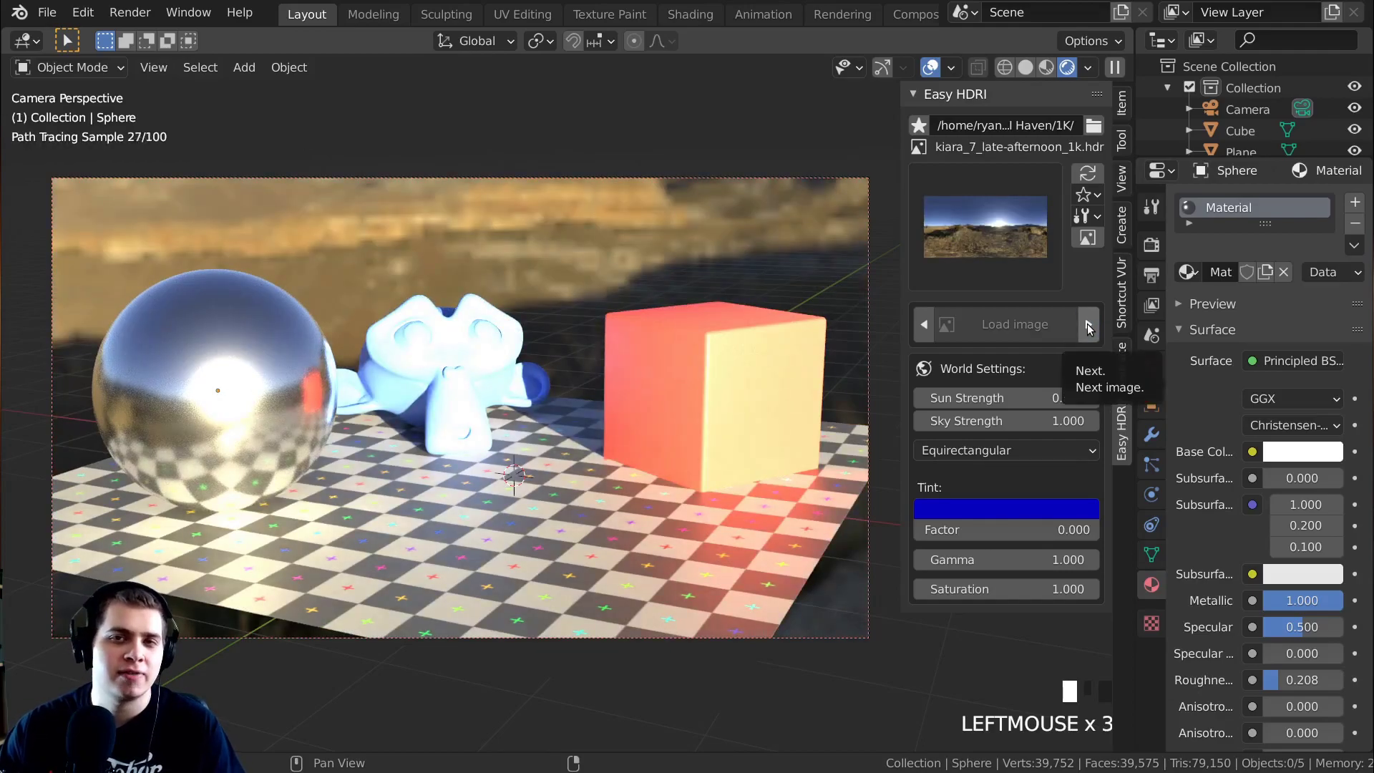
click(1092, 324)
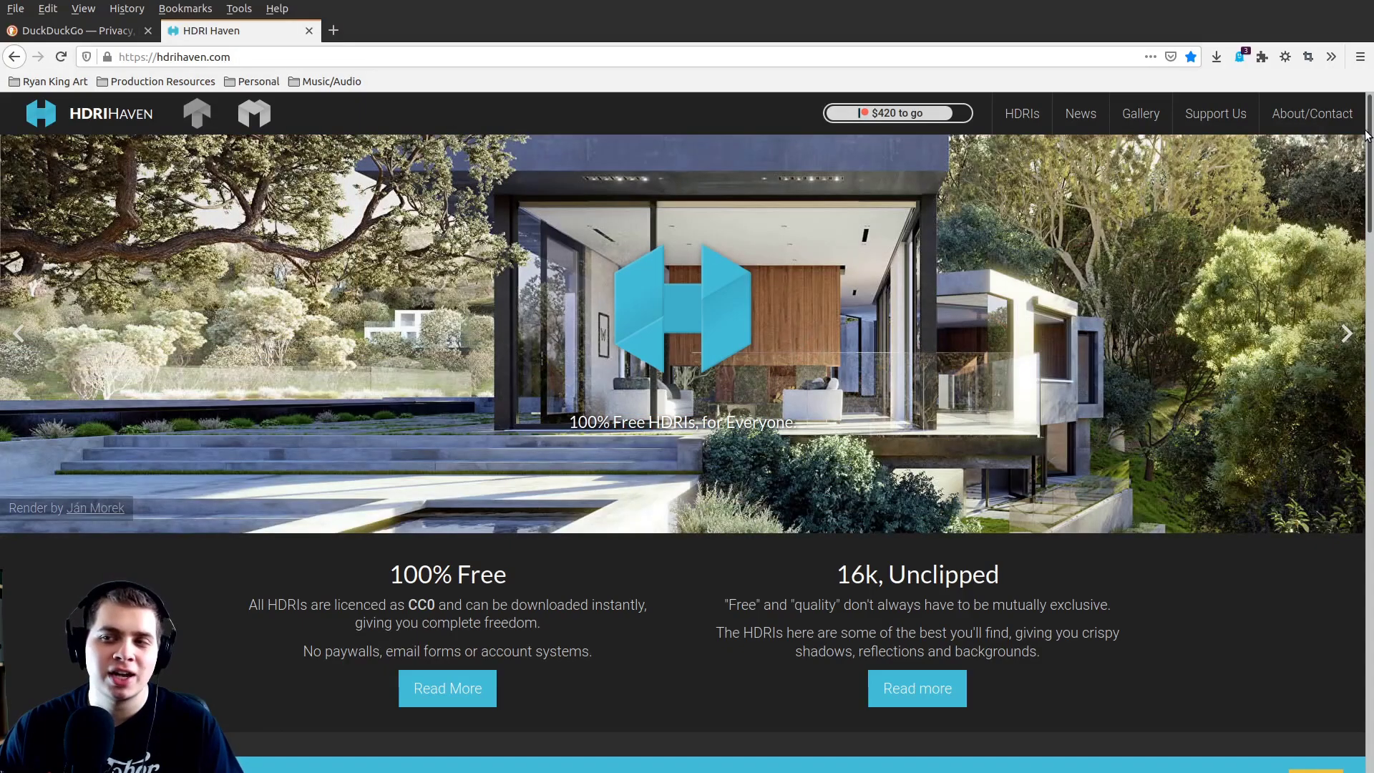
drag(1369, 134, 1368, 238)
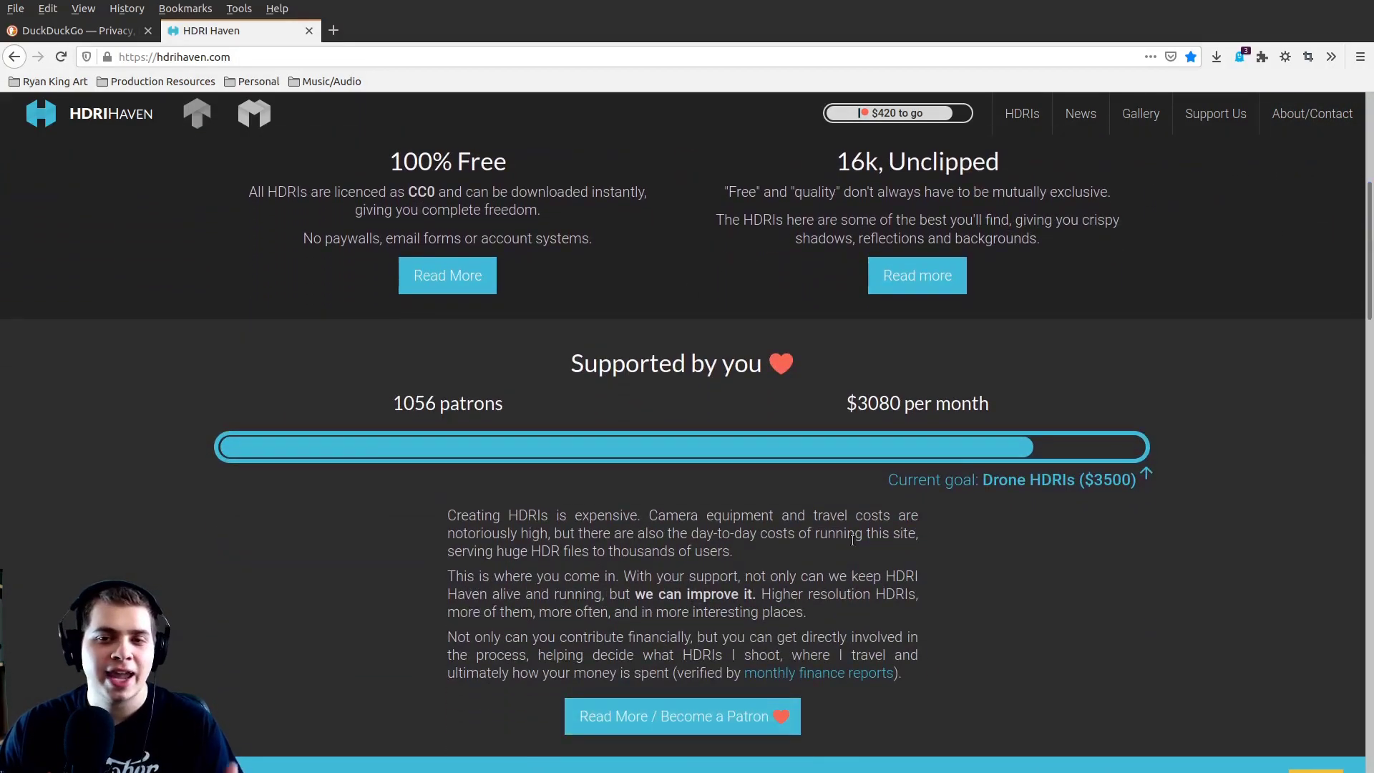
scroll(799, 501, up, 1)
scroll(819, 486, down, 3)
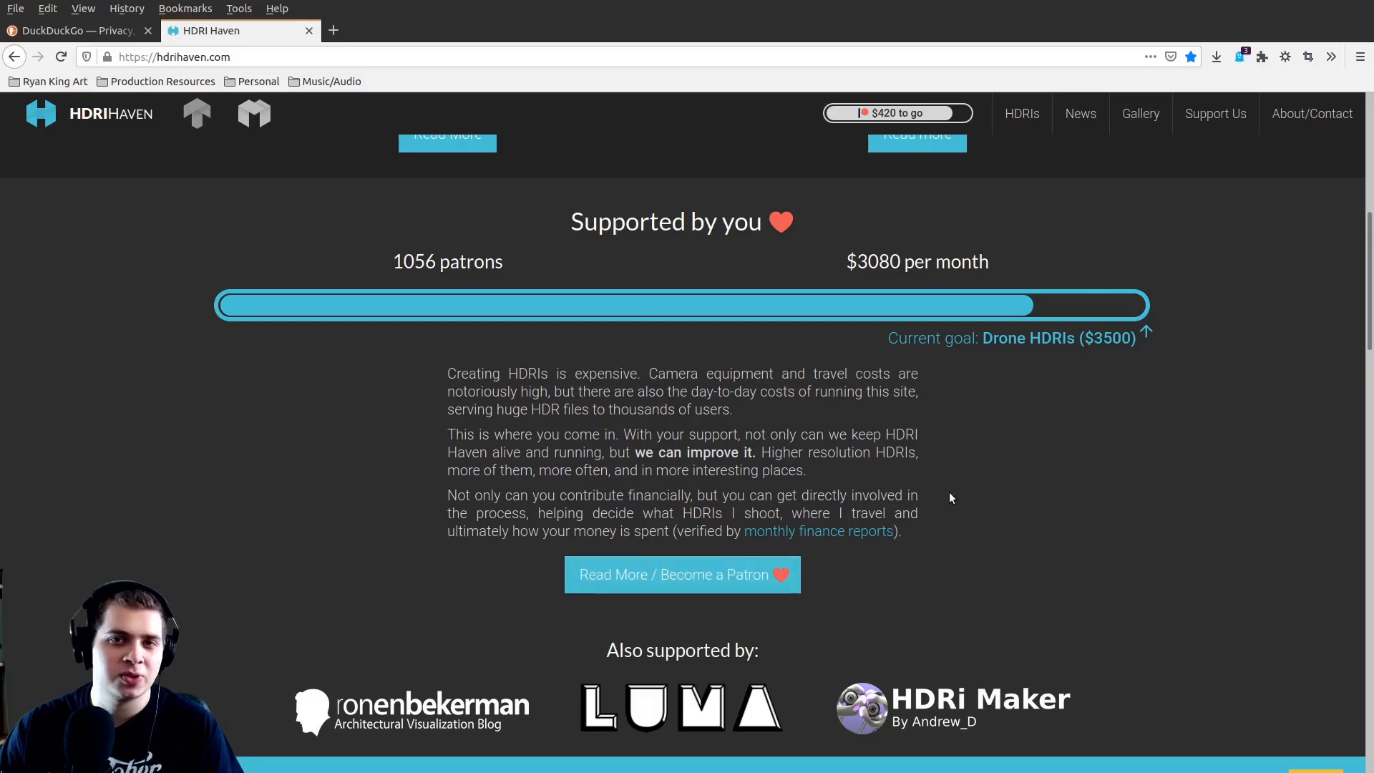
scroll(822, 473, up, 2)
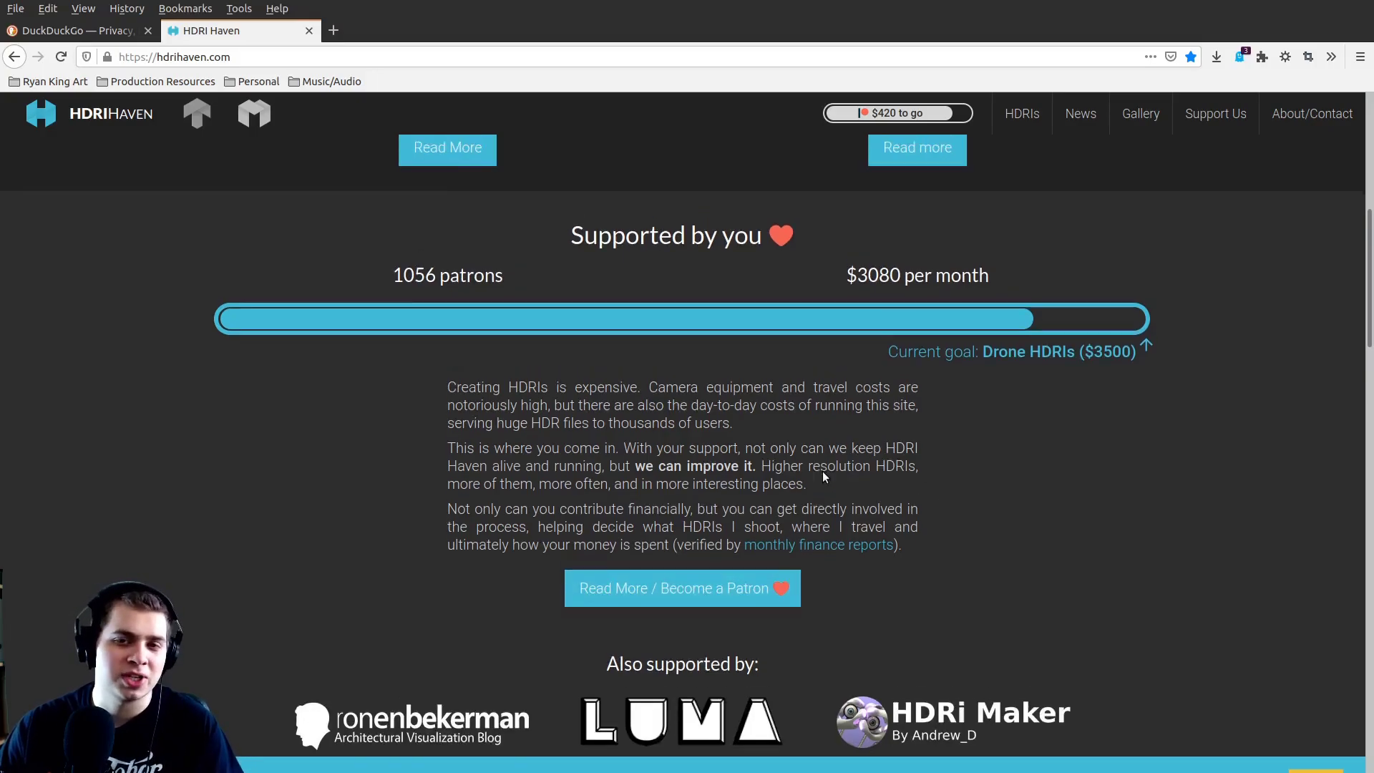
scroll(822, 485, up, 2)
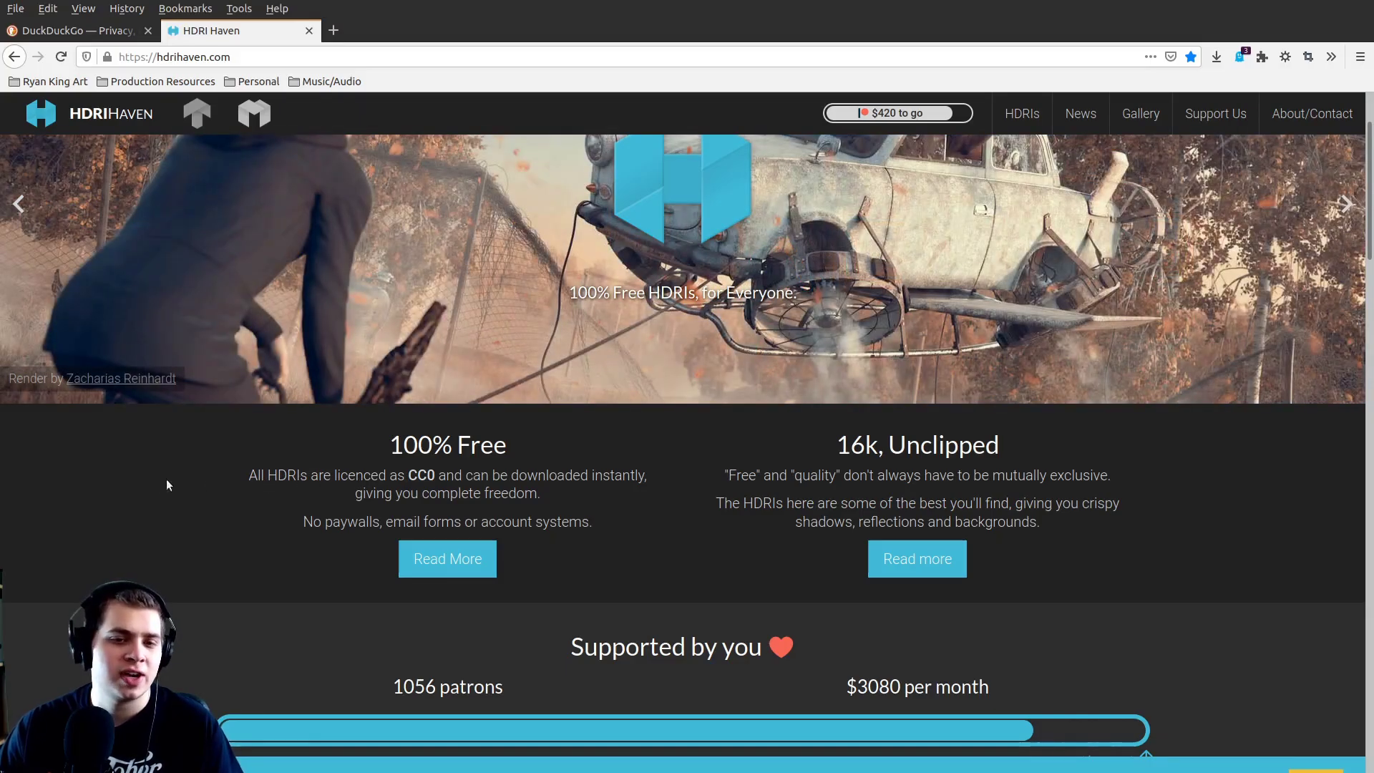
drag(249, 476, 437, 476)
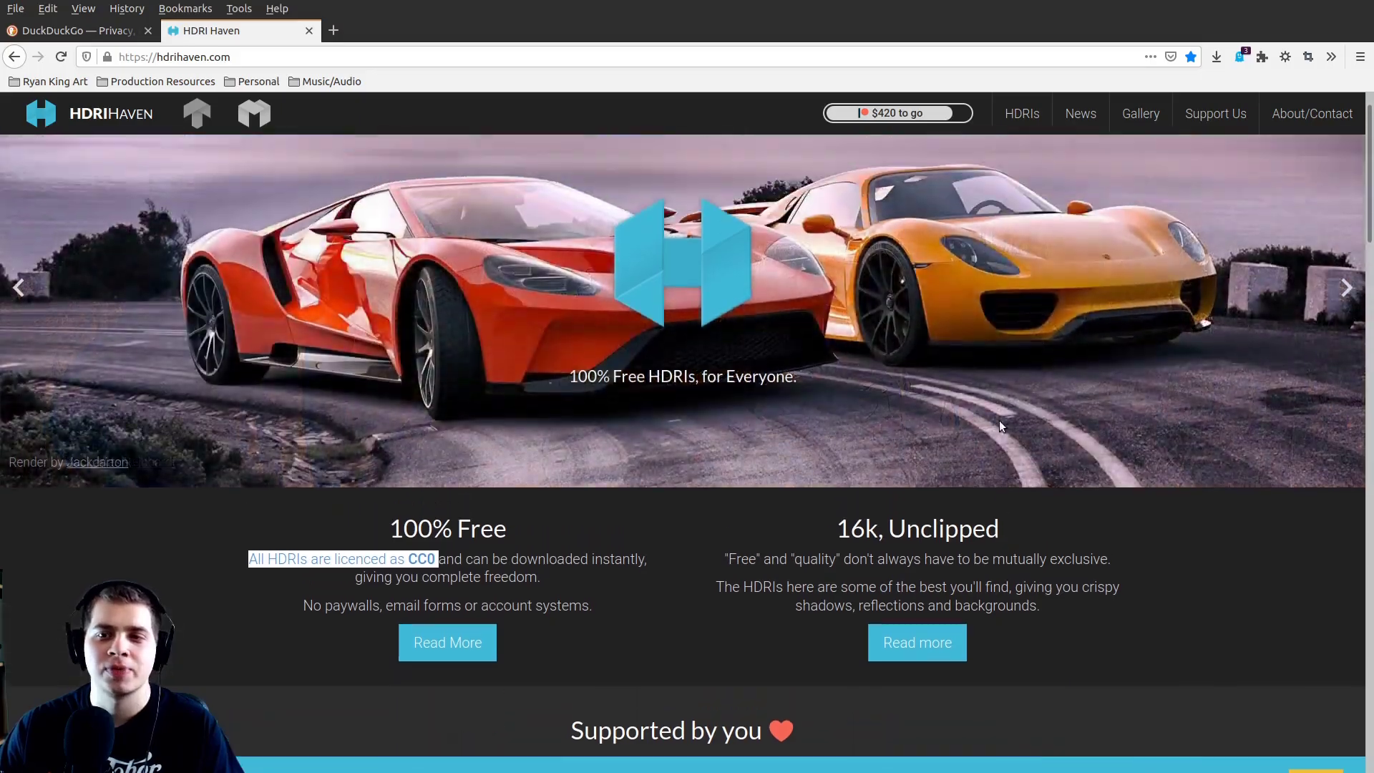
Step: Search HDRI Haven's HDRIs for 'snow' and open the Birchwood HDRI page
click(1019, 116)
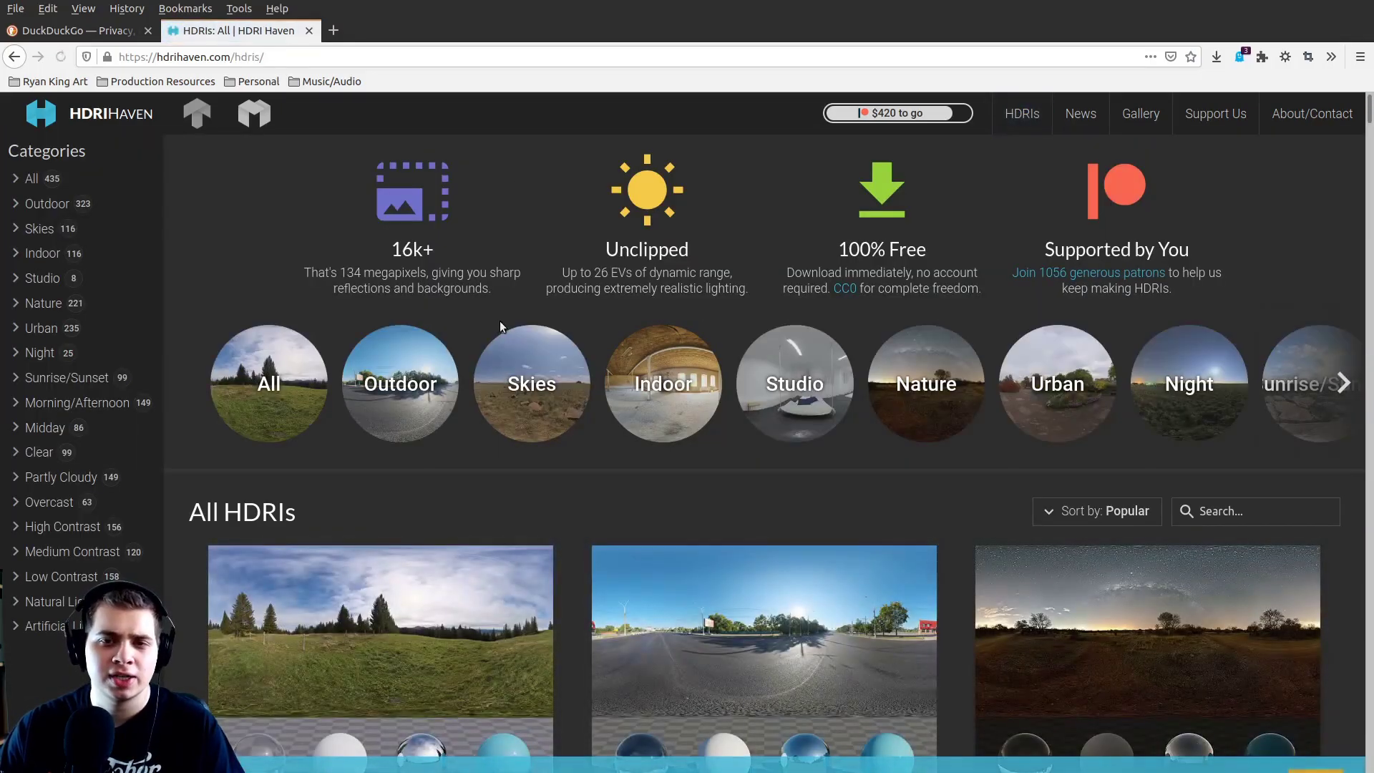
click(1344, 383)
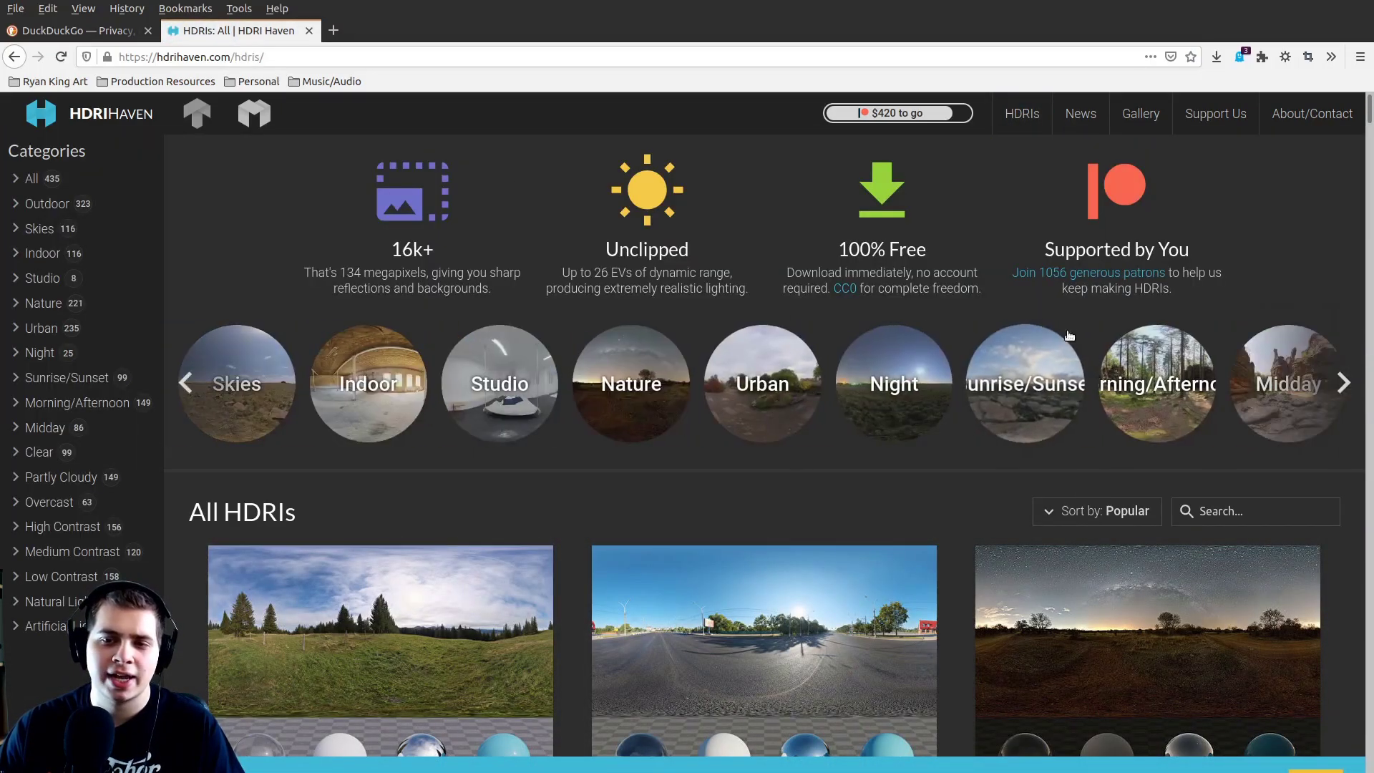
scroll(1340, 323, down, 5)
scroll(1336, 271, up, 4)
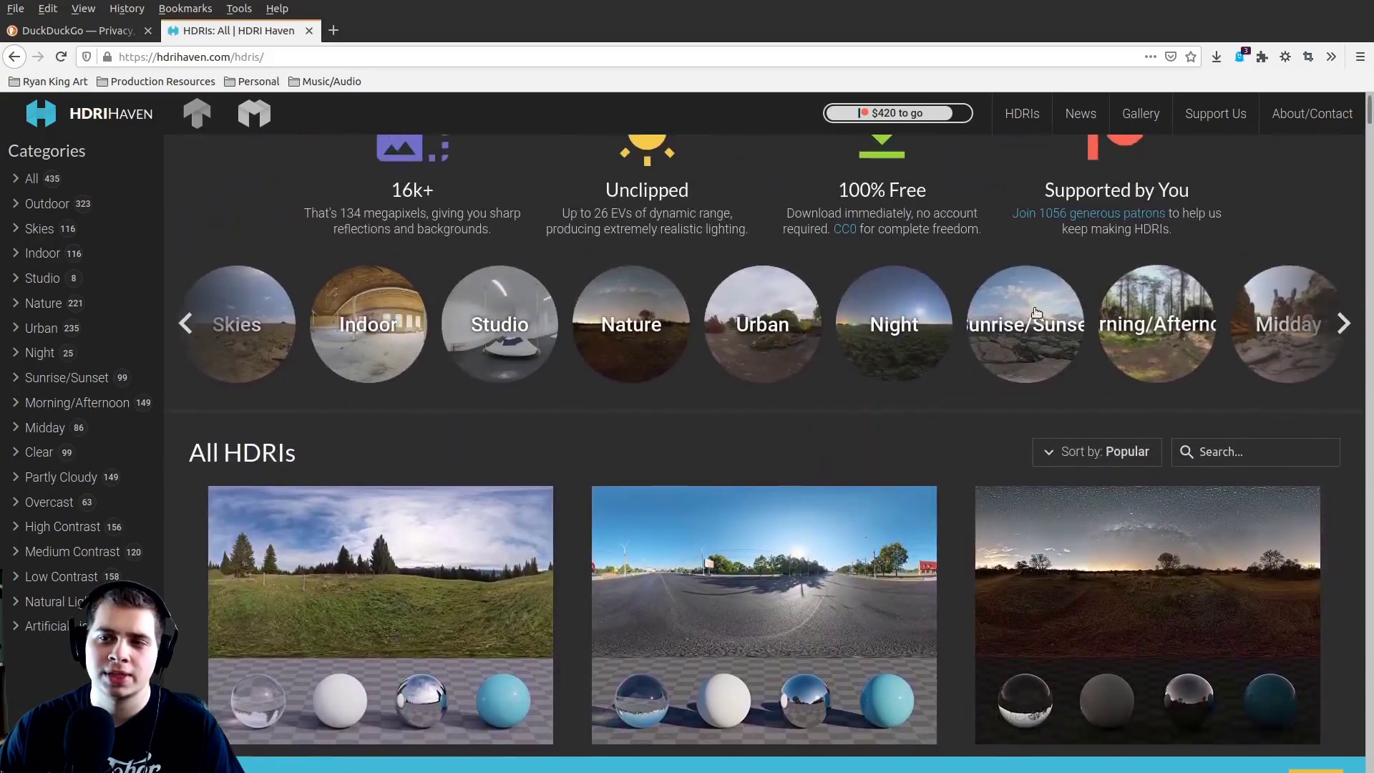
click(1239, 464)
text(snow)
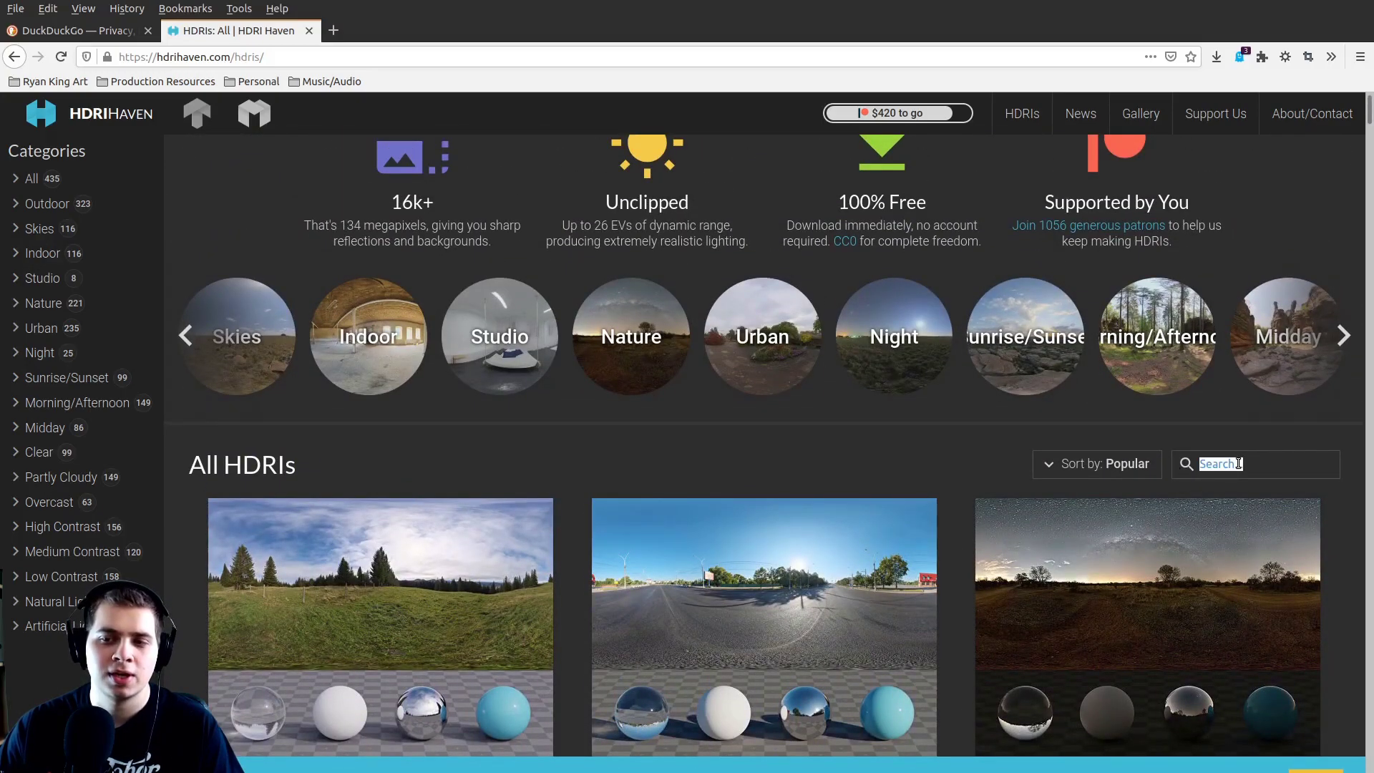
key(Return)
scroll(1359, 280, down, 2)
scroll(1359, 279, down, 6)
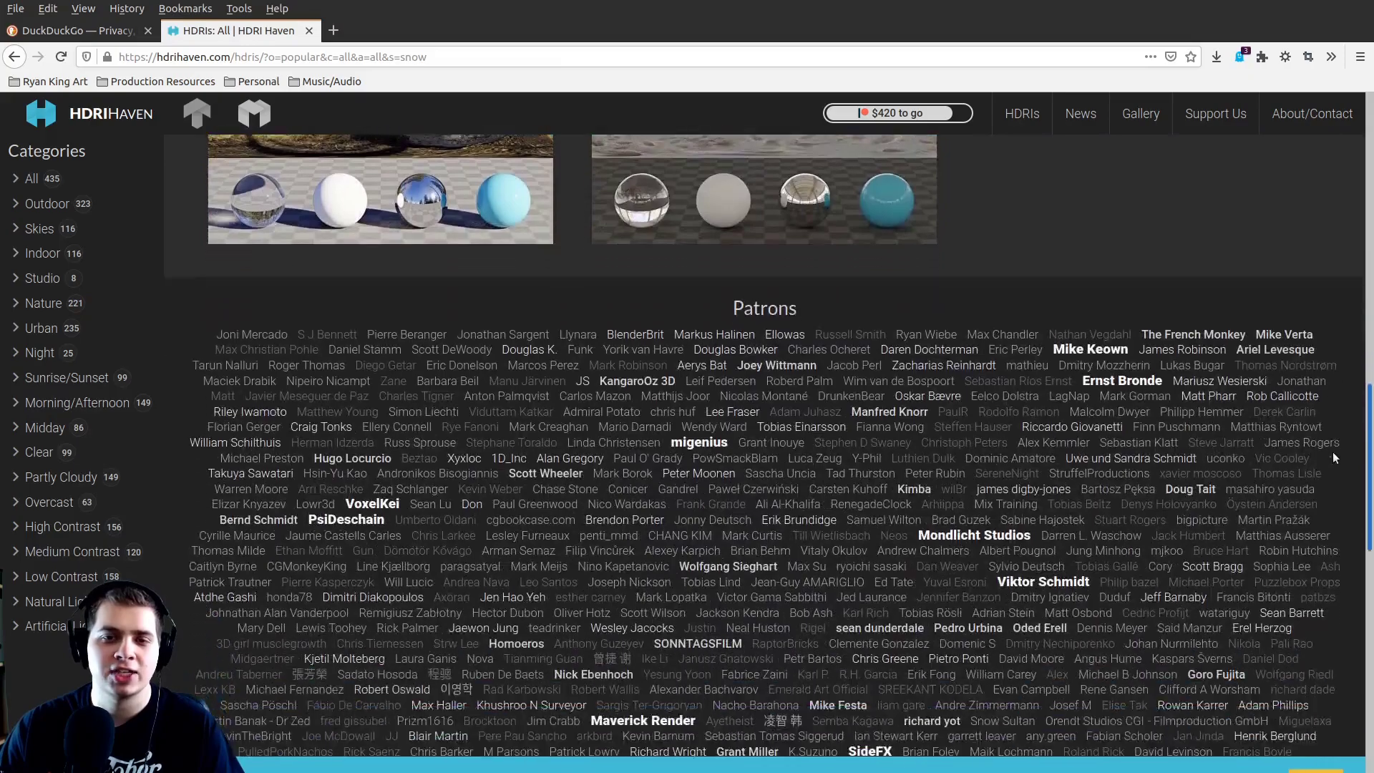
scroll(1335, 300, up, 4)
scroll(1288, 368, up, 3)
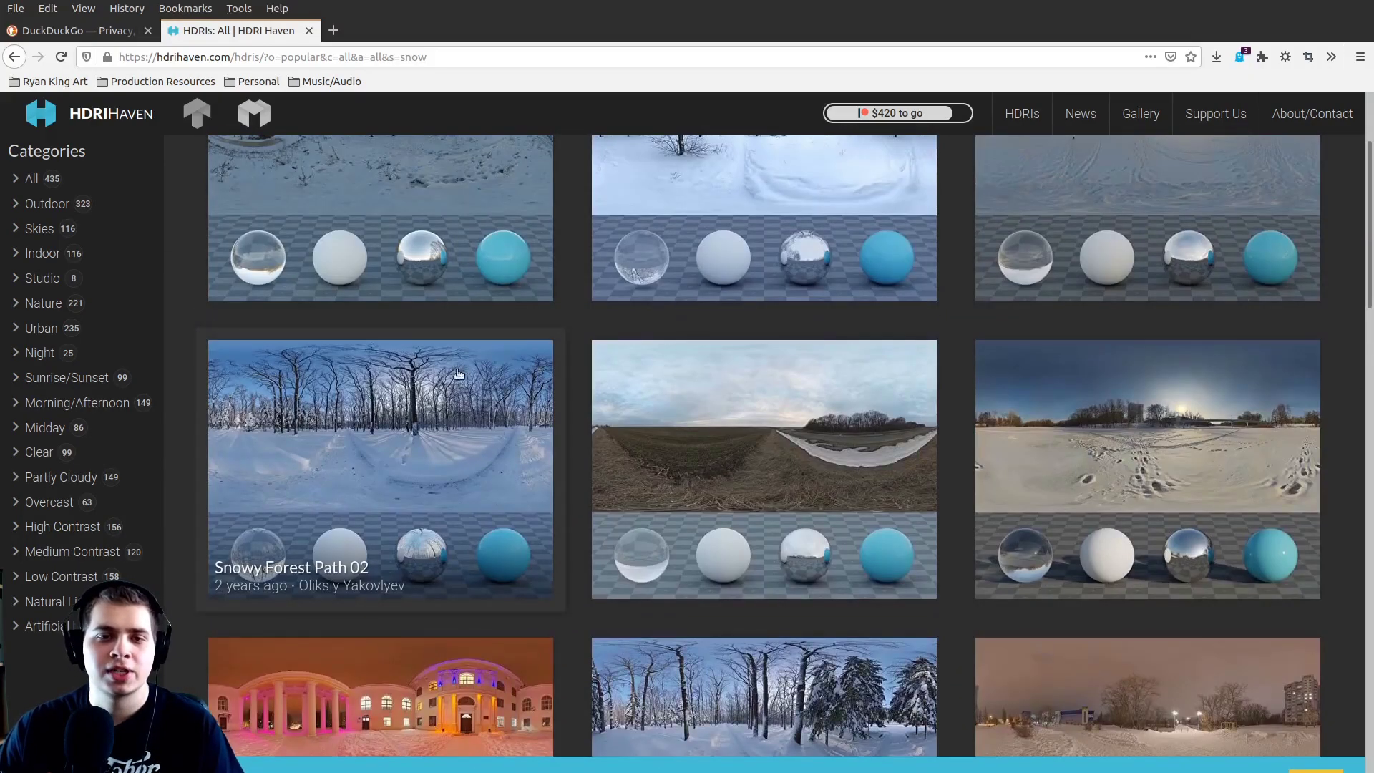
scroll(456, 376, up, 2)
click(419, 319)
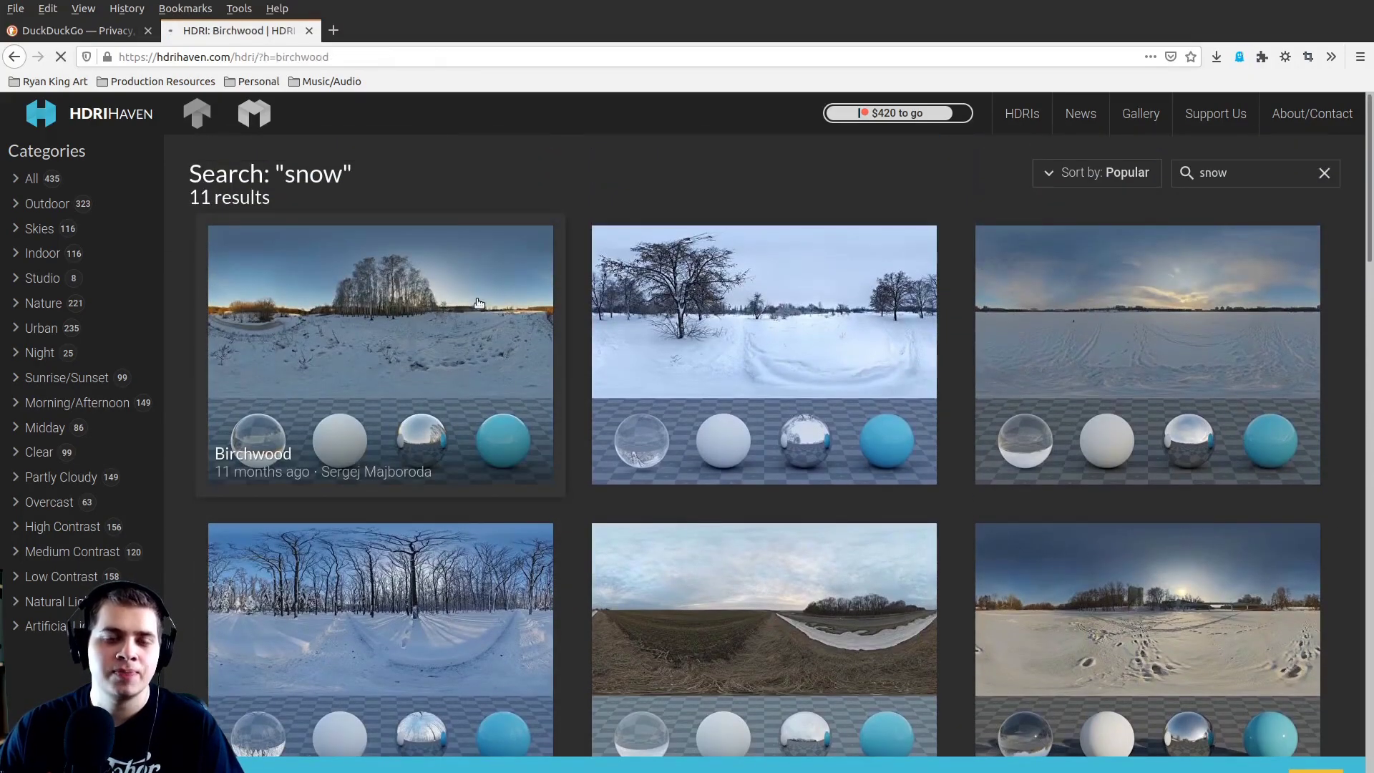
scroll(656, 295, down, 3)
scroll(656, 300, down, 3)
scroll(659, 270, down, 3)
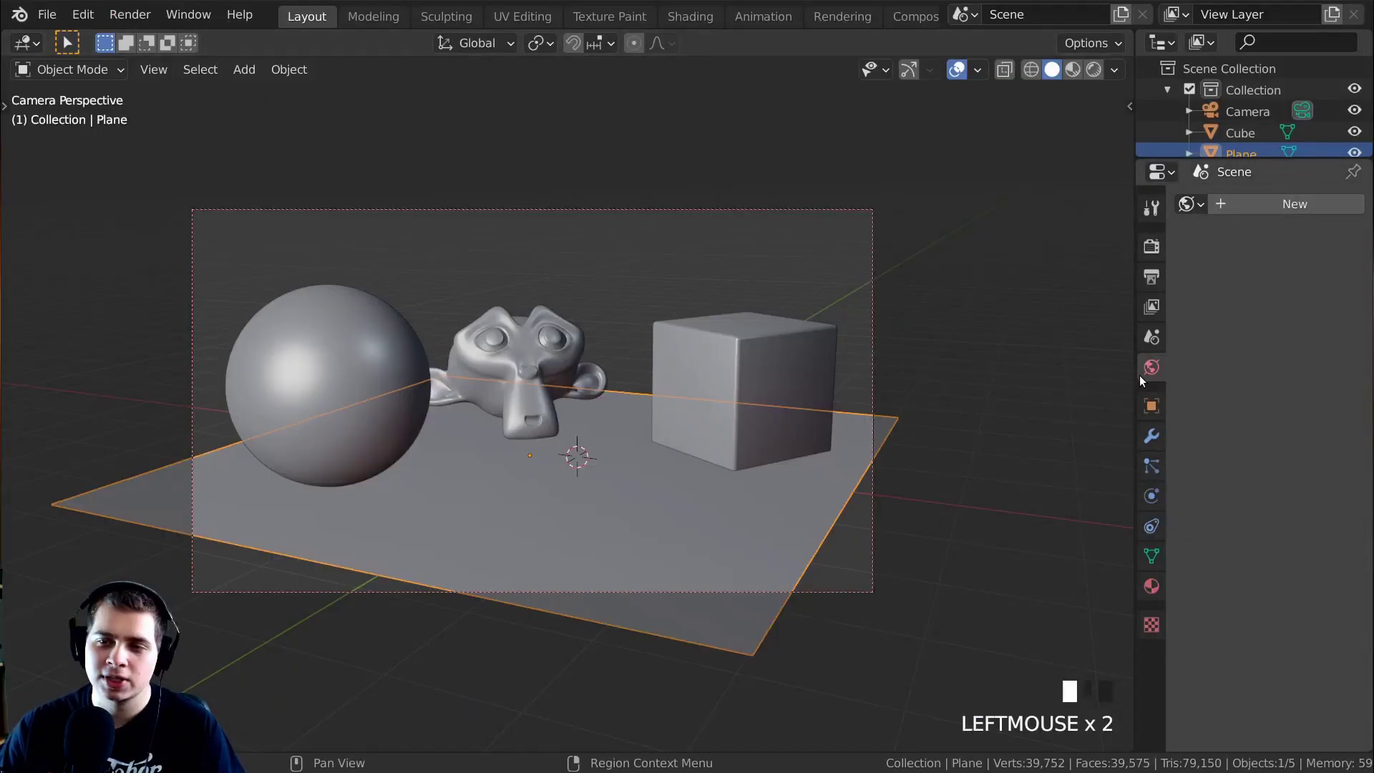
Step: Create a new world, preview it rendered through the camera, and drive Color with Environment Texture
click(1267, 207)
key(z)
middle_drag(1101, 433, 686, 283)
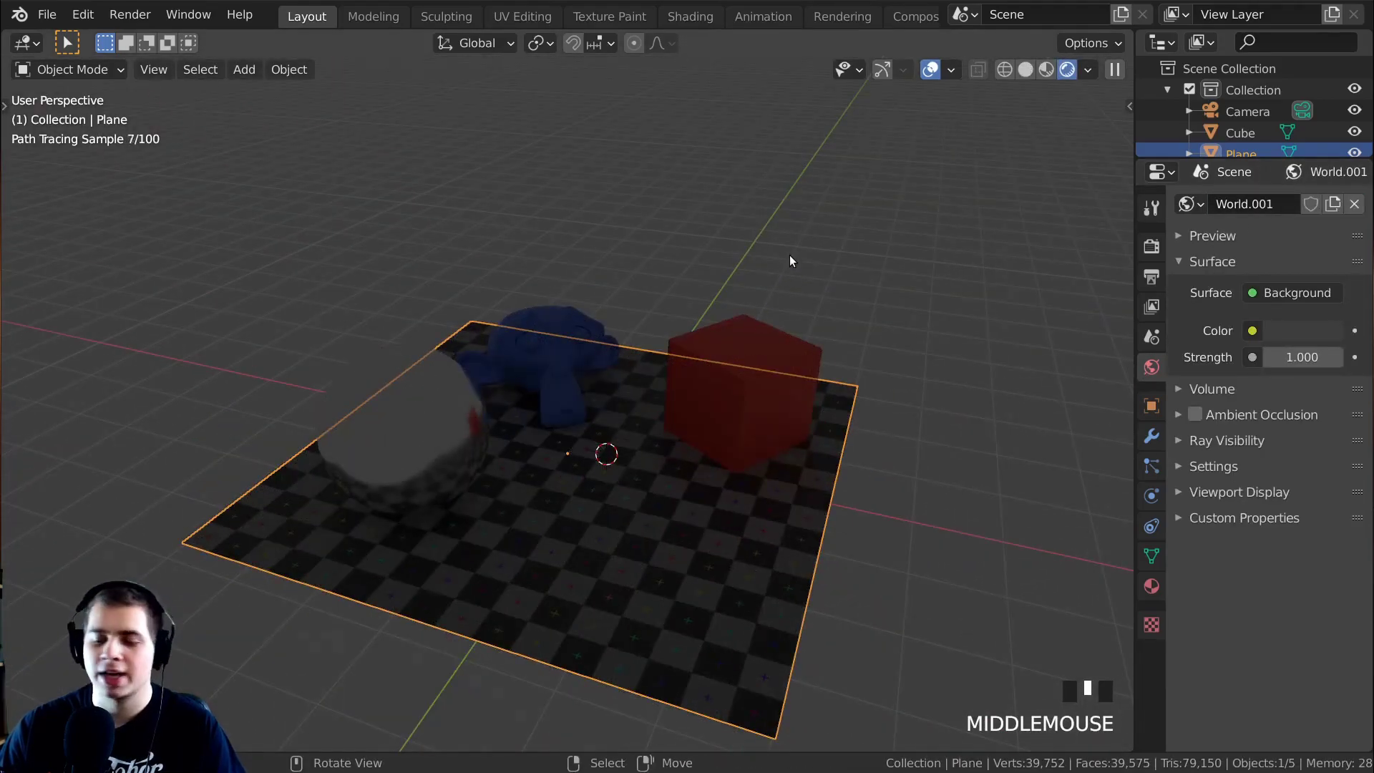
key(KP_0)
scroll(881, 323, up, 3)
shift+middle_drag(880, 323, 833, 249)
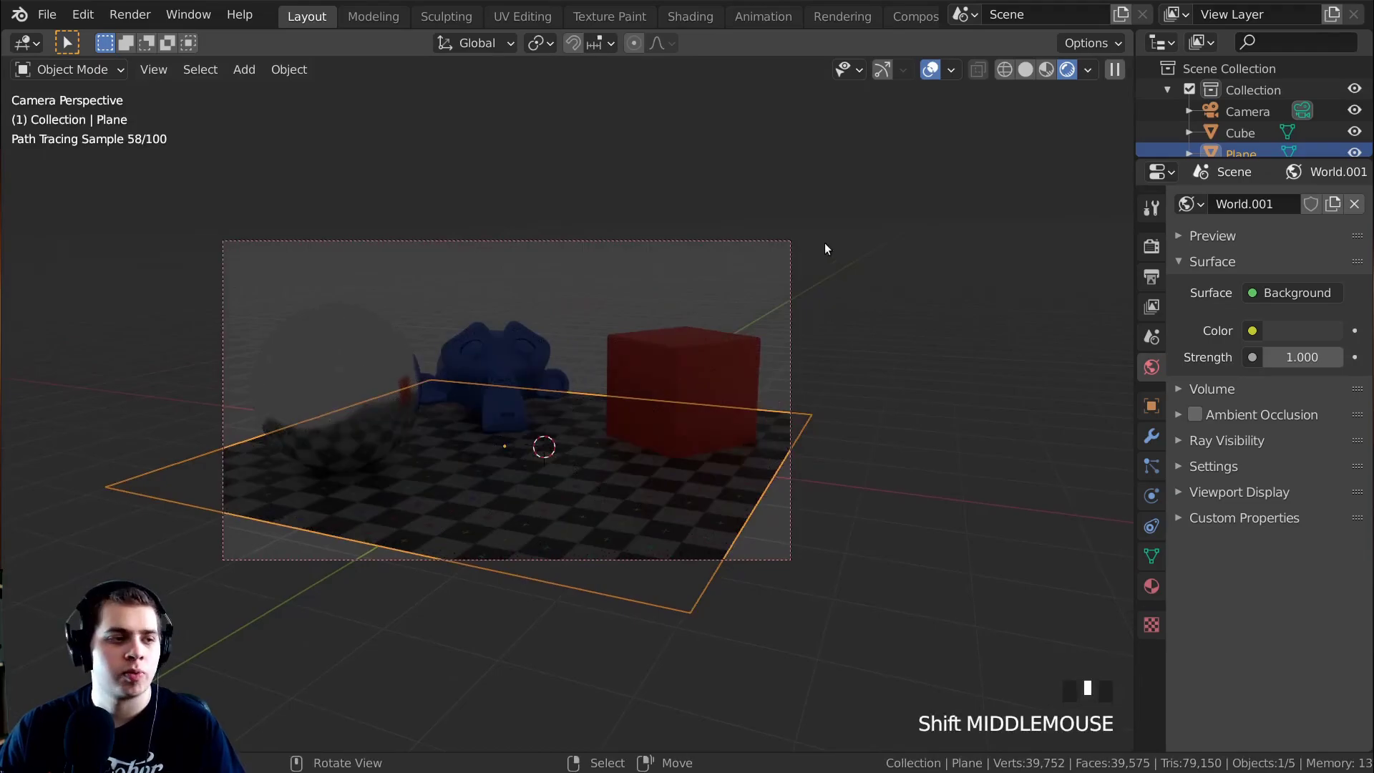
click(1252, 331)
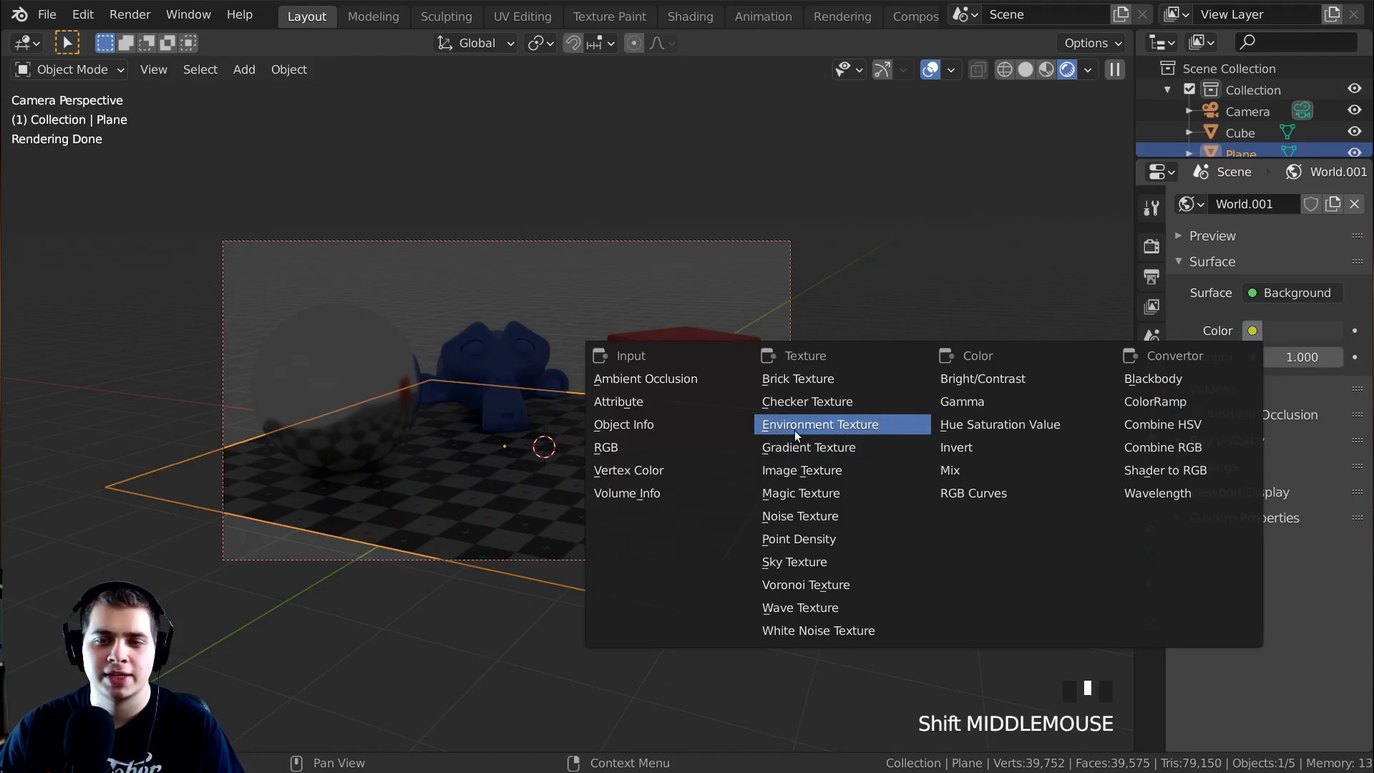
click(823, 431)
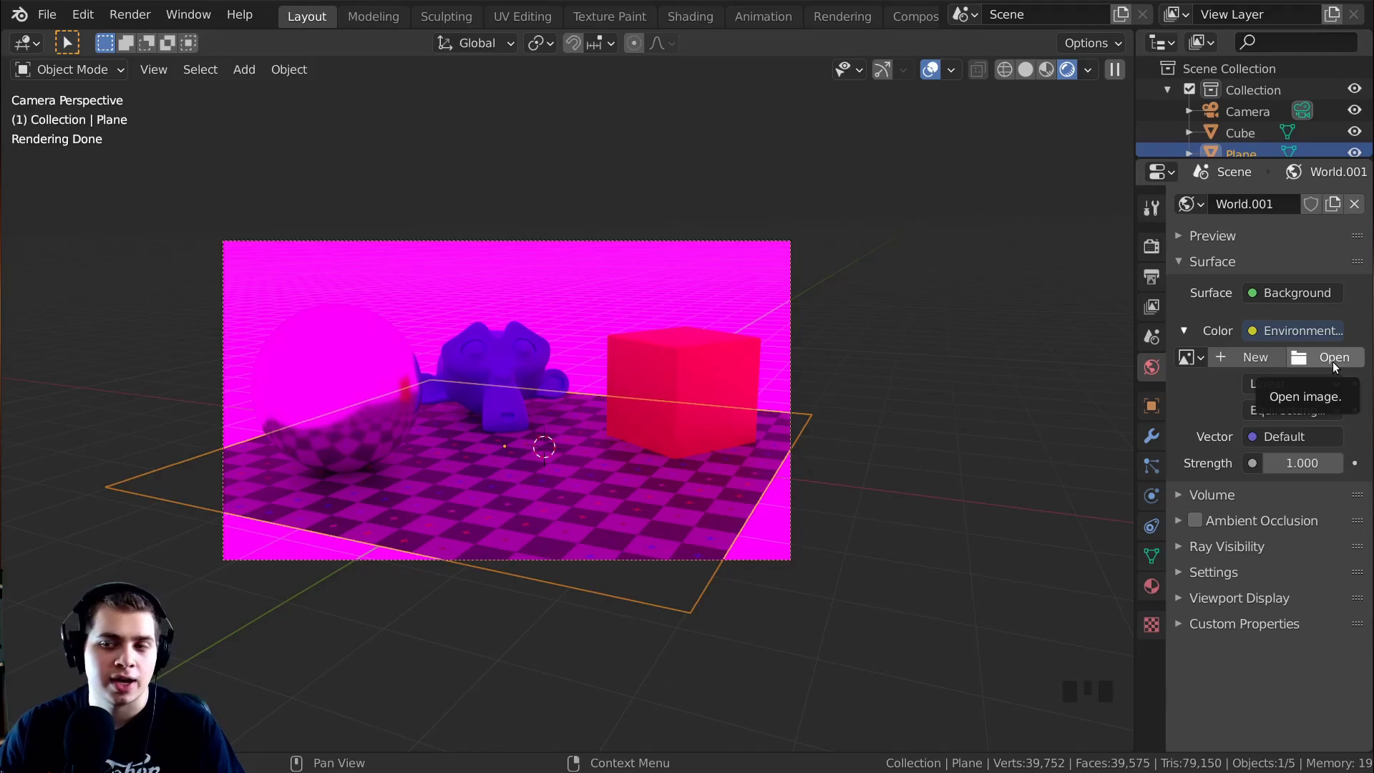
Step: Load small_hangar_01_1k.hdr from the 1K folder into the environment texture
click(1332, 362)
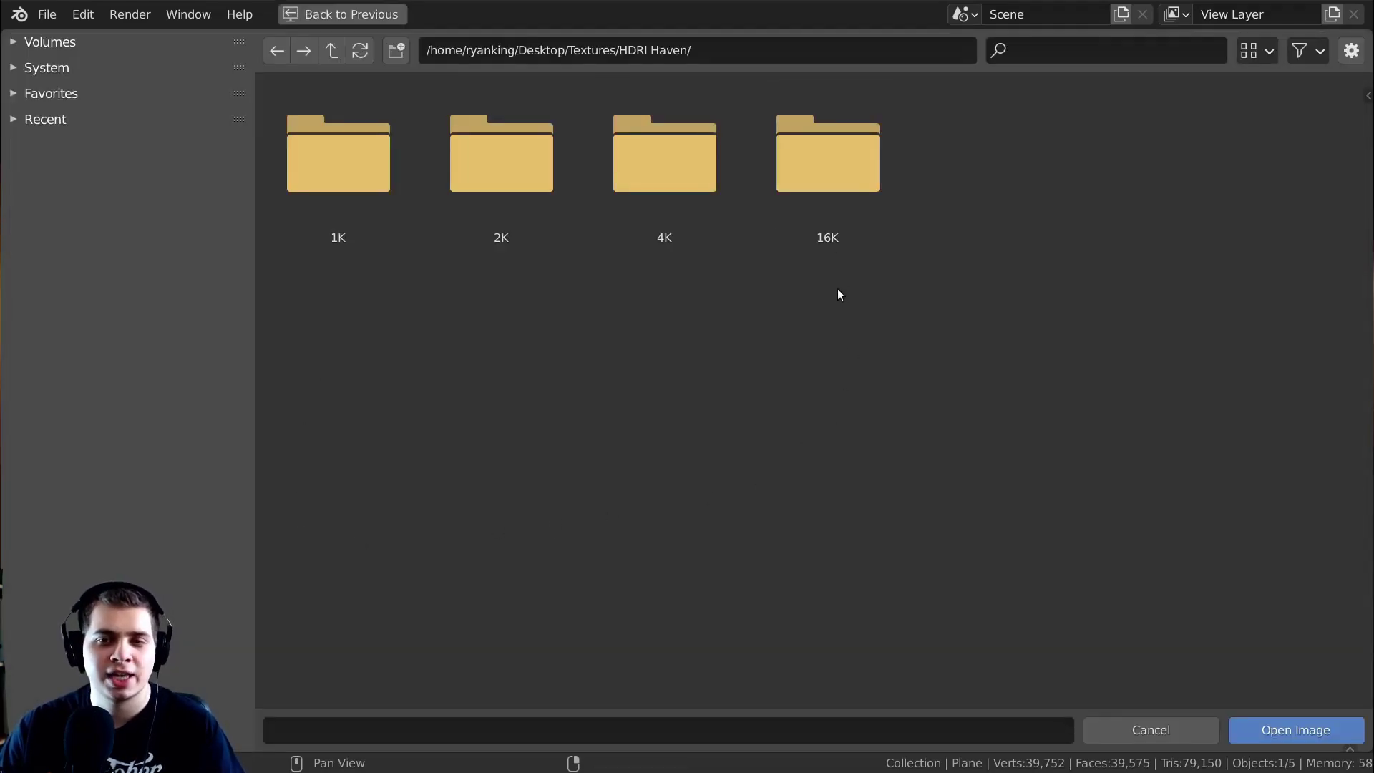
click(302, 174)
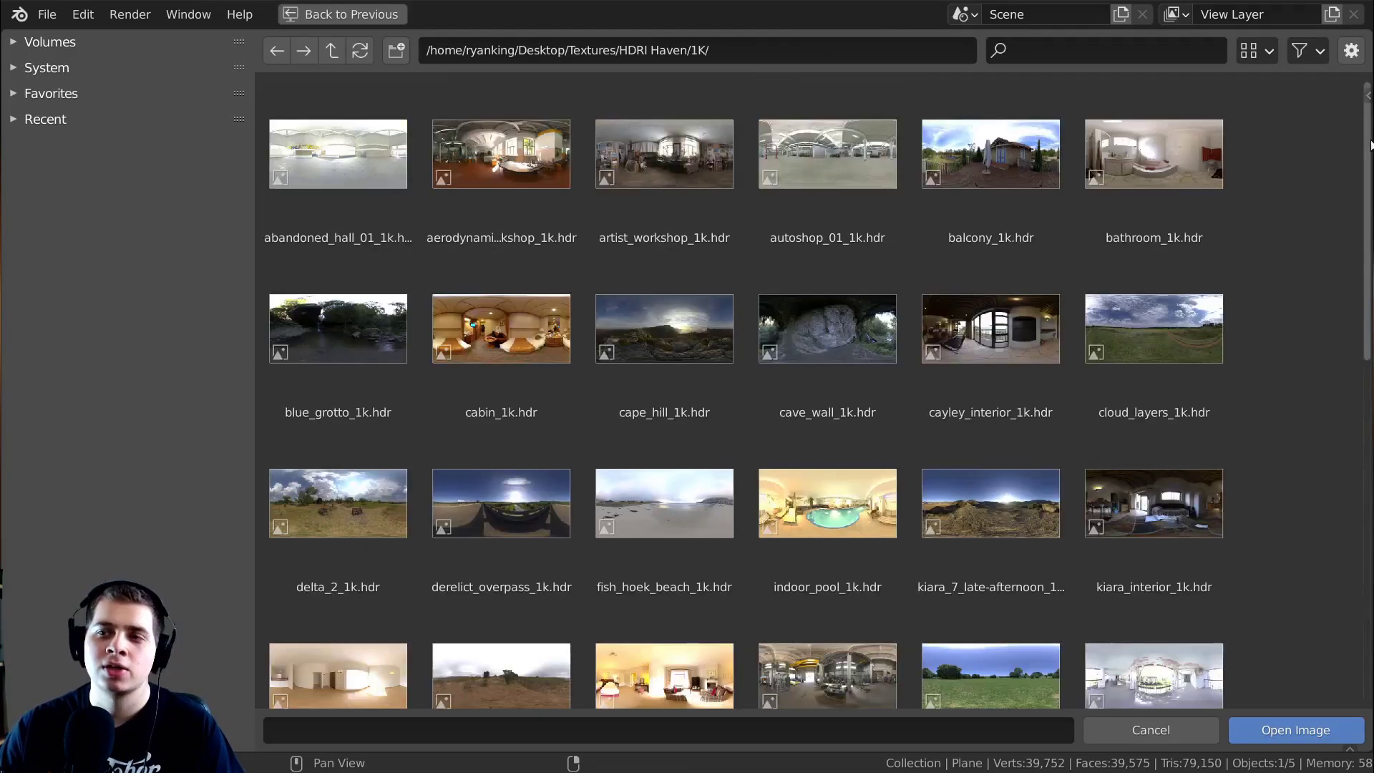
drag(1368, 145, 1363, 483)
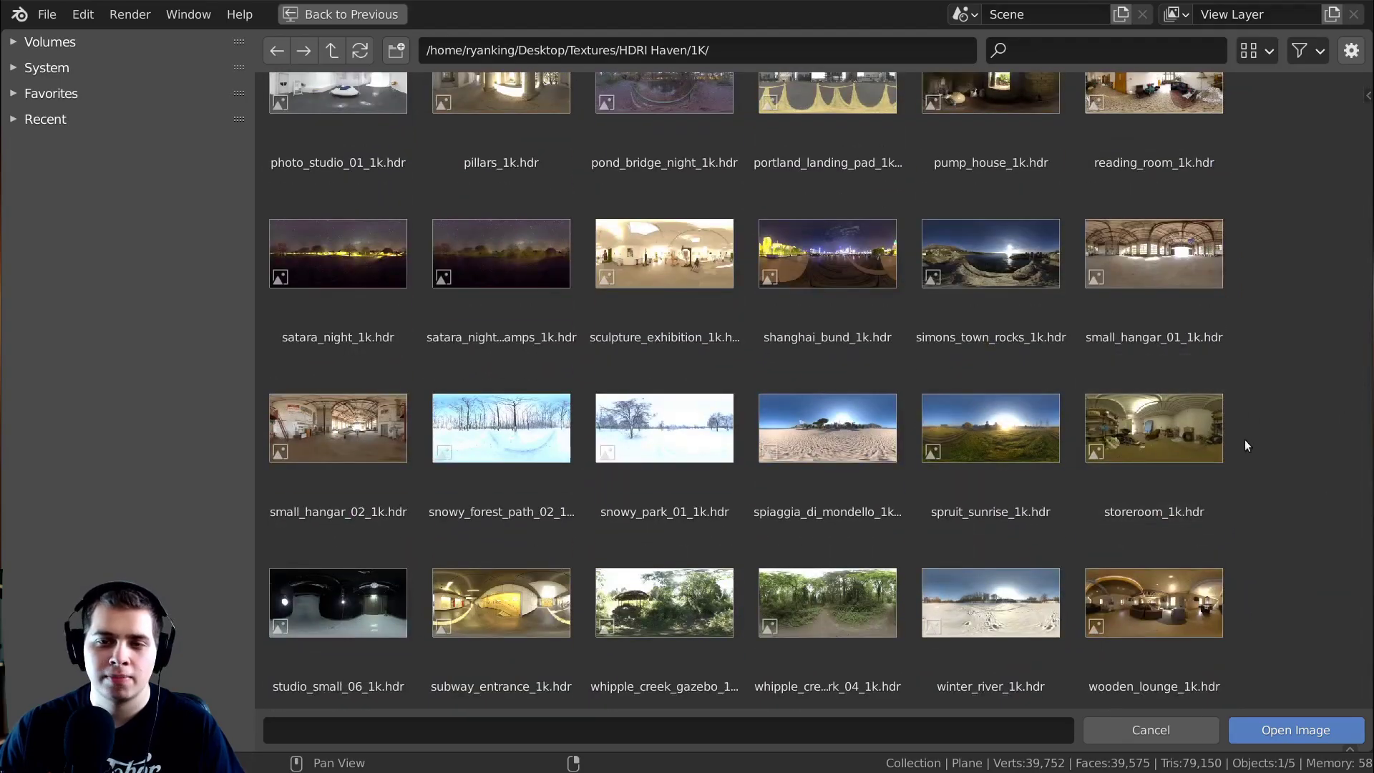
double_click(1130, 251)
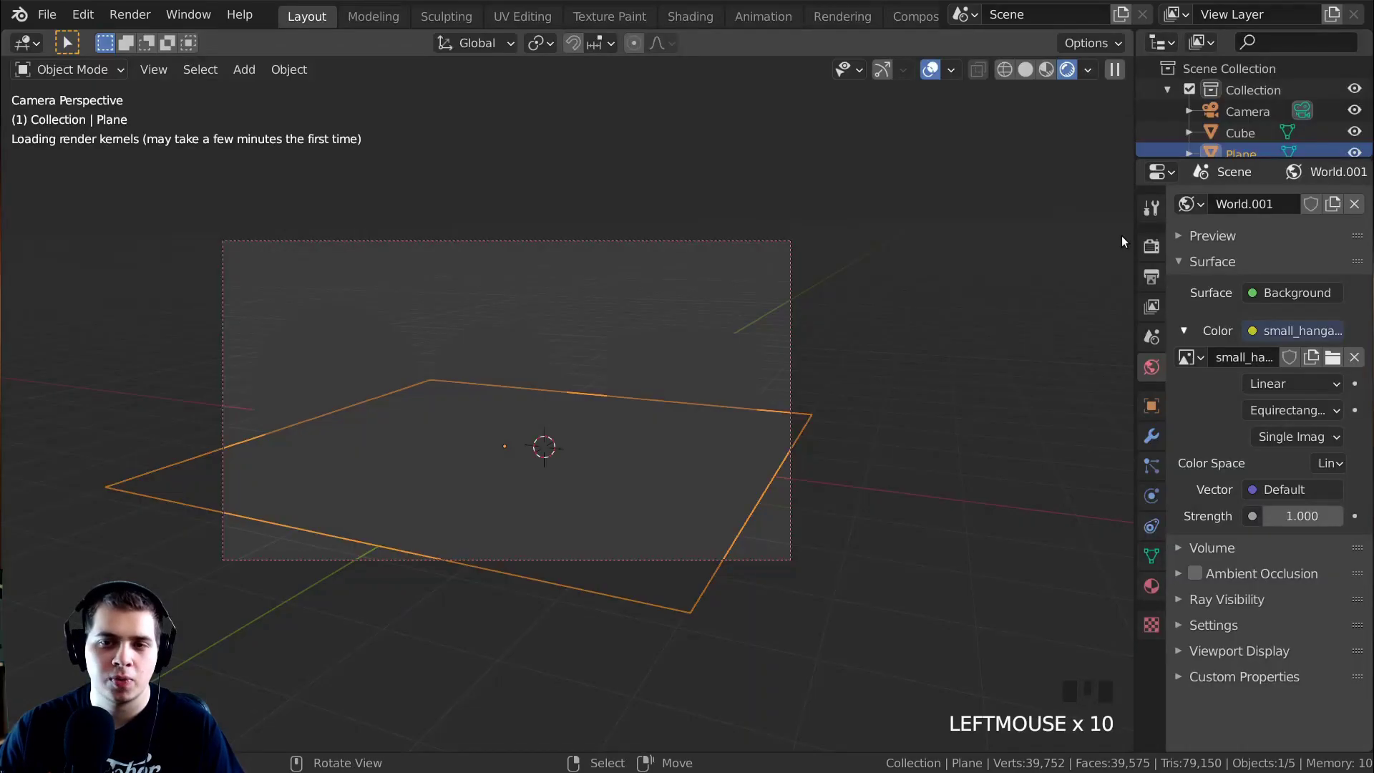
scroll(593, 436, up, 2)
mouse_move(617, 319)
shift+middle_down()
mouse_move(767, 340)
mouse_move(676, 325)
mouse_move(615, 372)
mouse_move(1028, 261)
shift+middle_up()
scroll(676, 326, down, 2)
mouse_move(823, 269)
middle_down()
mouse_move(765, 380)
mouse_move(816, 366)
mouse_move(687, 395)
mouse_move(665, 440)
middle_up()
scroll(794, 371, up, 5)
scroll(805, 367, up, 2)
scroll(682, 413, down, 5)
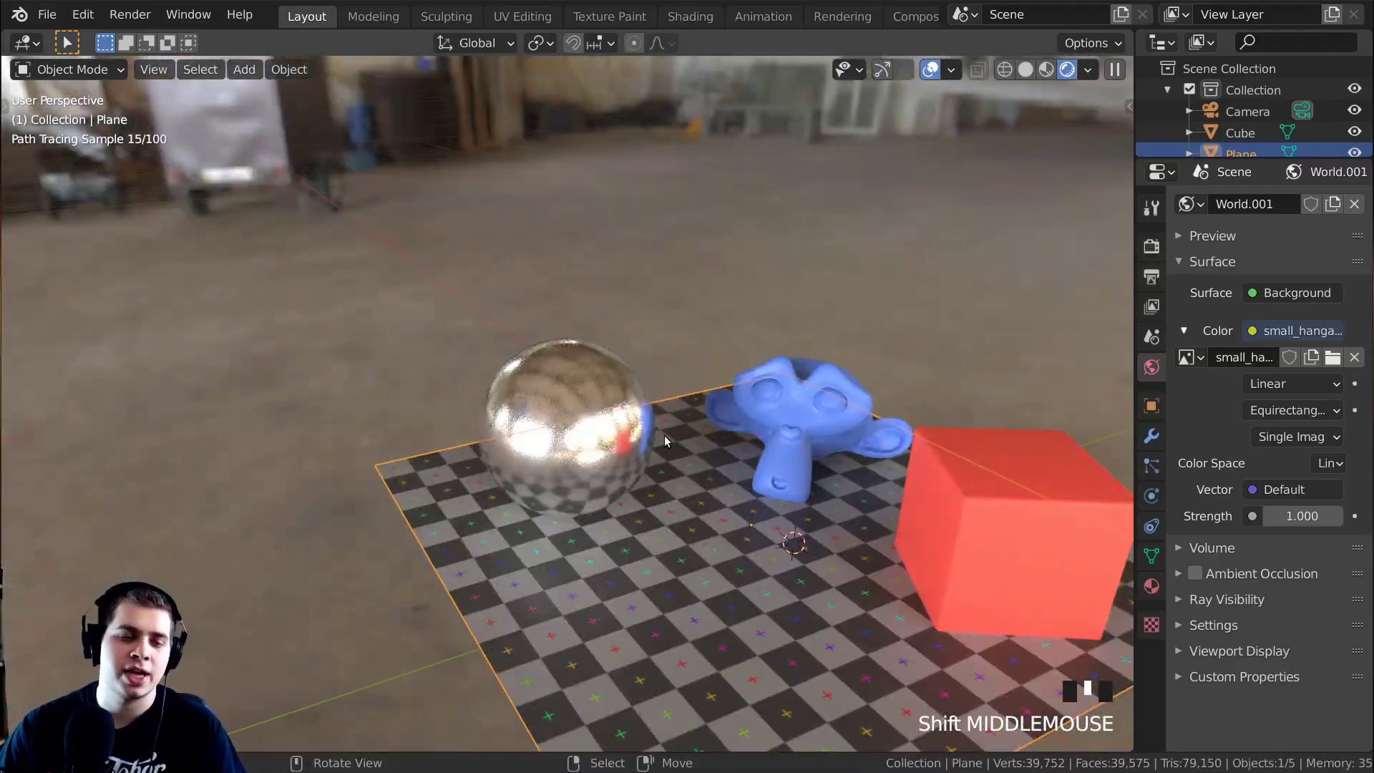
mouse_move(749, 403)
middle_down()
mouse_move(730, 399)
mouse_move(806, 437)
mouse_move(764, 396)
mouse_move(708, 371)
middle_up()
scroll(765, 395, down, 3)
click(1302, 515)
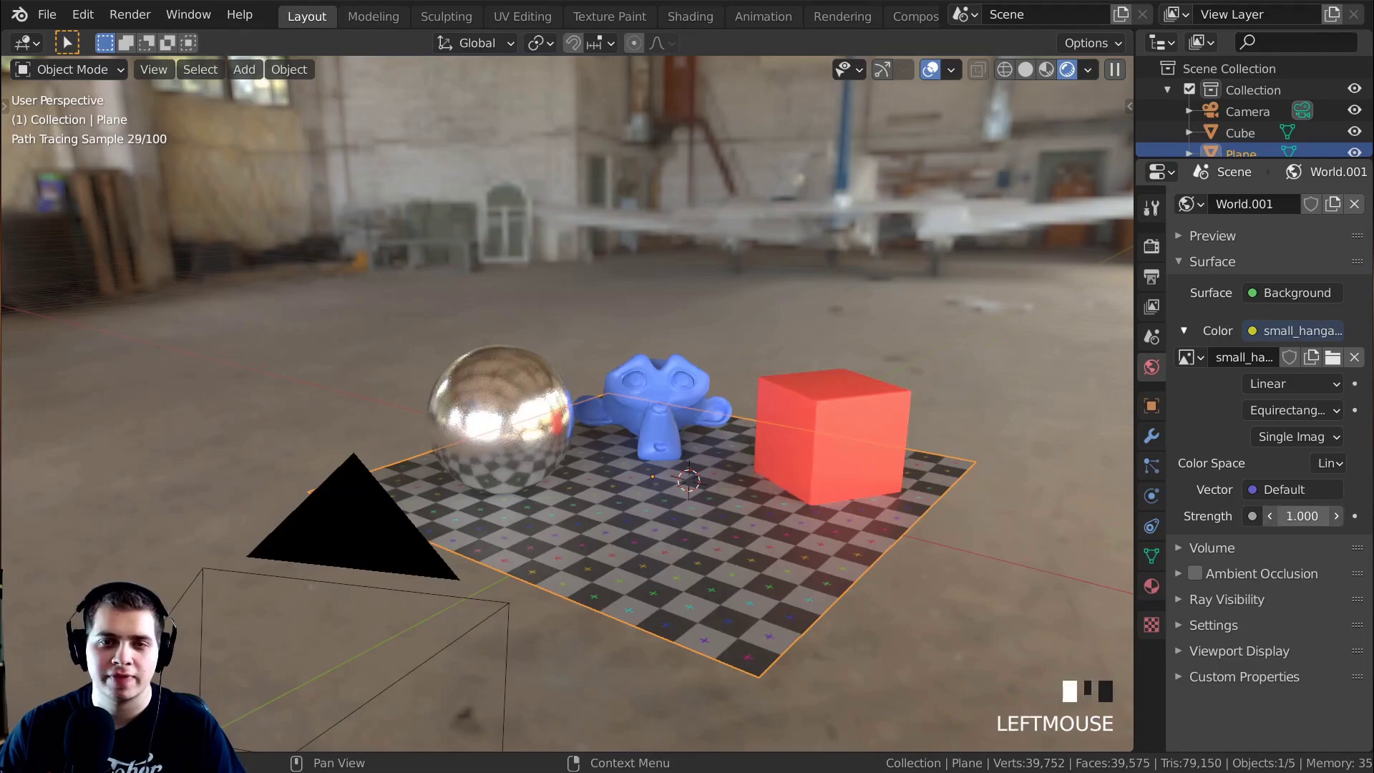
mouse_move(1302, 515)
mouse_down()
mouse_move(1191, 516)
mouse_move(1302, 515)
mouse_up()
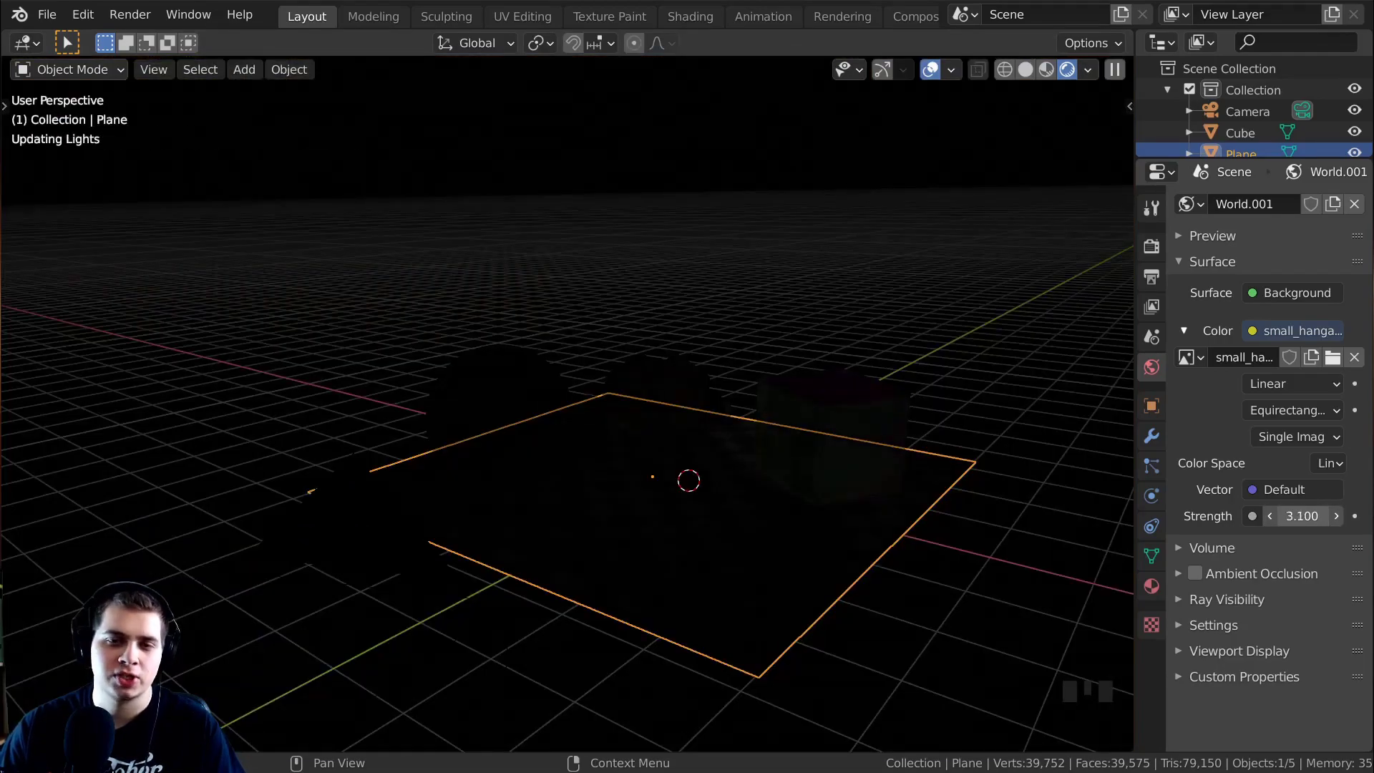
key(KP_0)
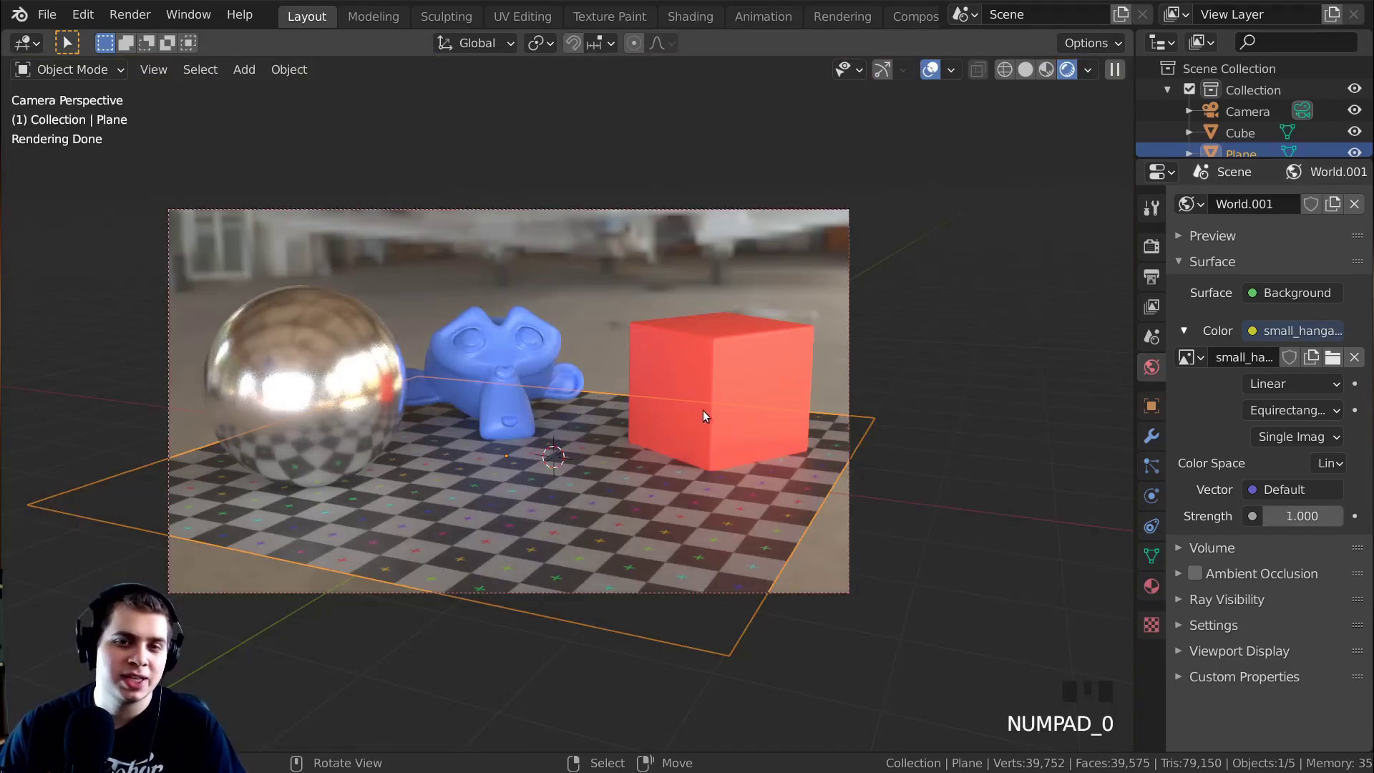
shift+middle_drag(703, 410, 823, 373)
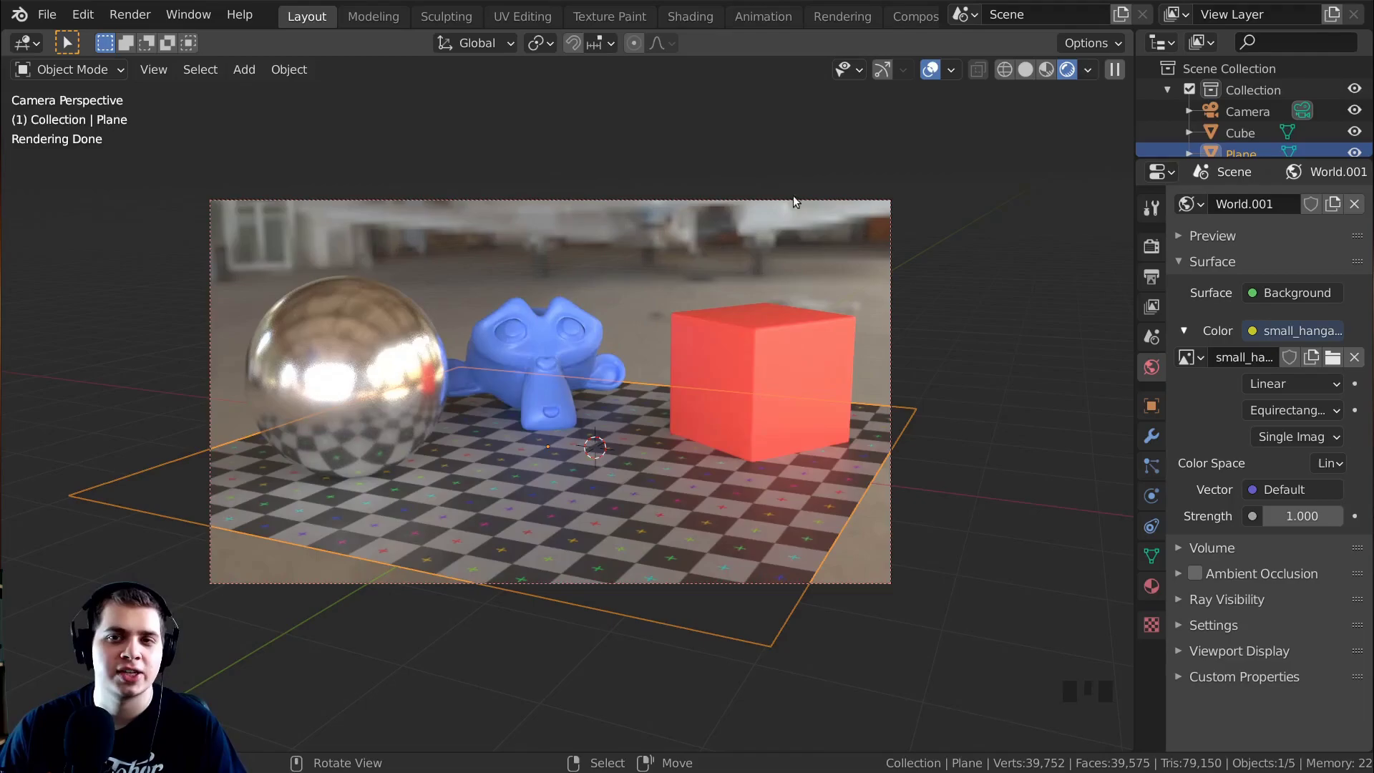
Step: In the Shading workspace, inspect the cube, monkey and floor materials, ending on the chrome sphere
click(690, 15)
scroll(539, 580, down, 2)
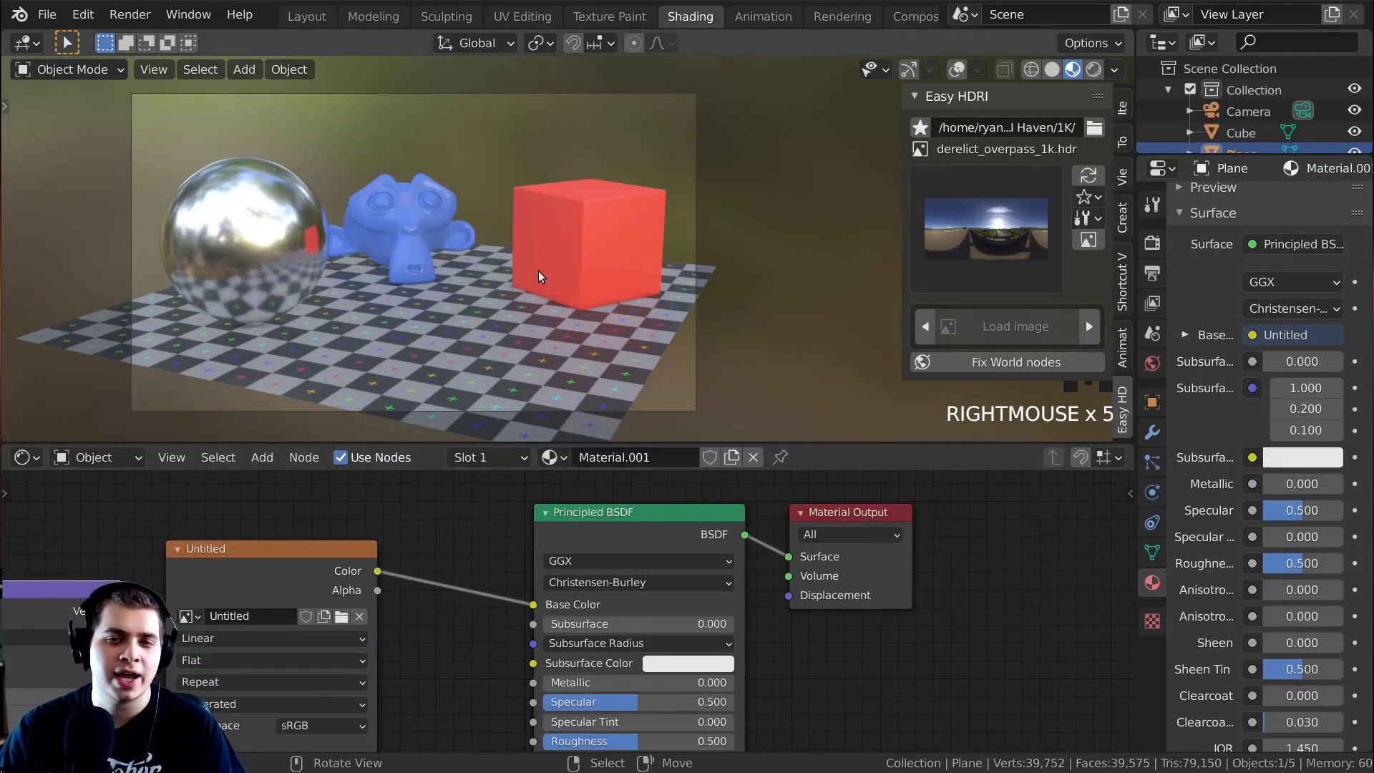
right_click(561, 242)
right_click(352, 232)
right_click(189, 227)
right_click(398, 362)
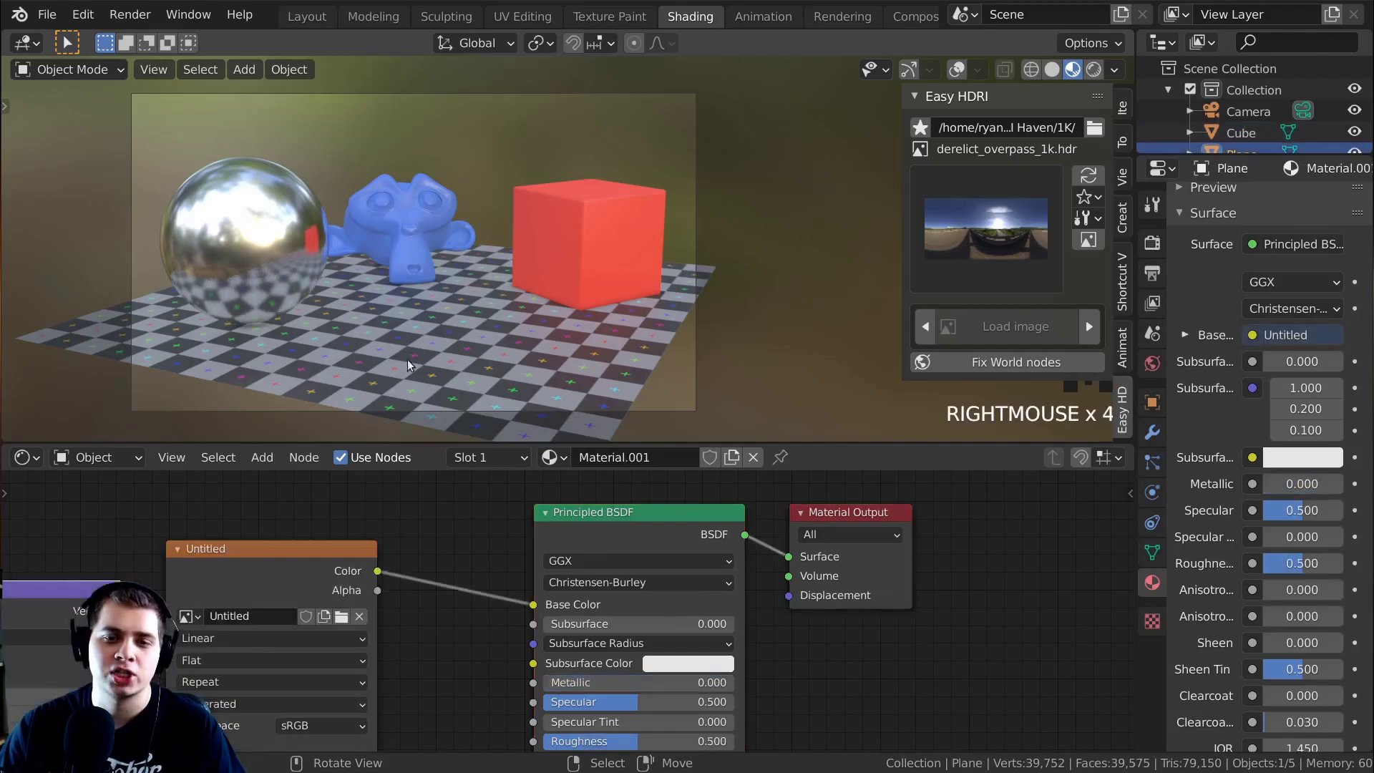
right_click(435, 349)
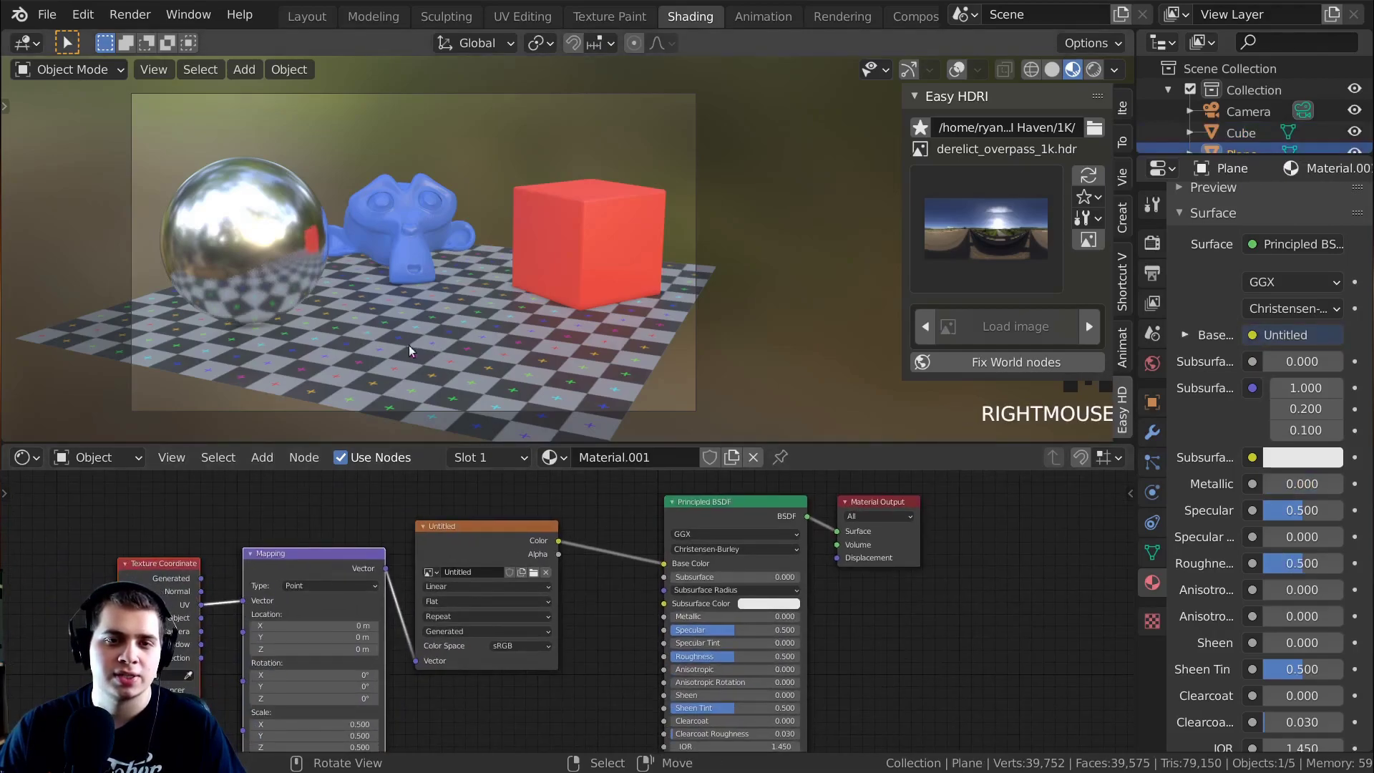
right_click(575, 242)
right_click(418, 211)
right_click(287, 215)
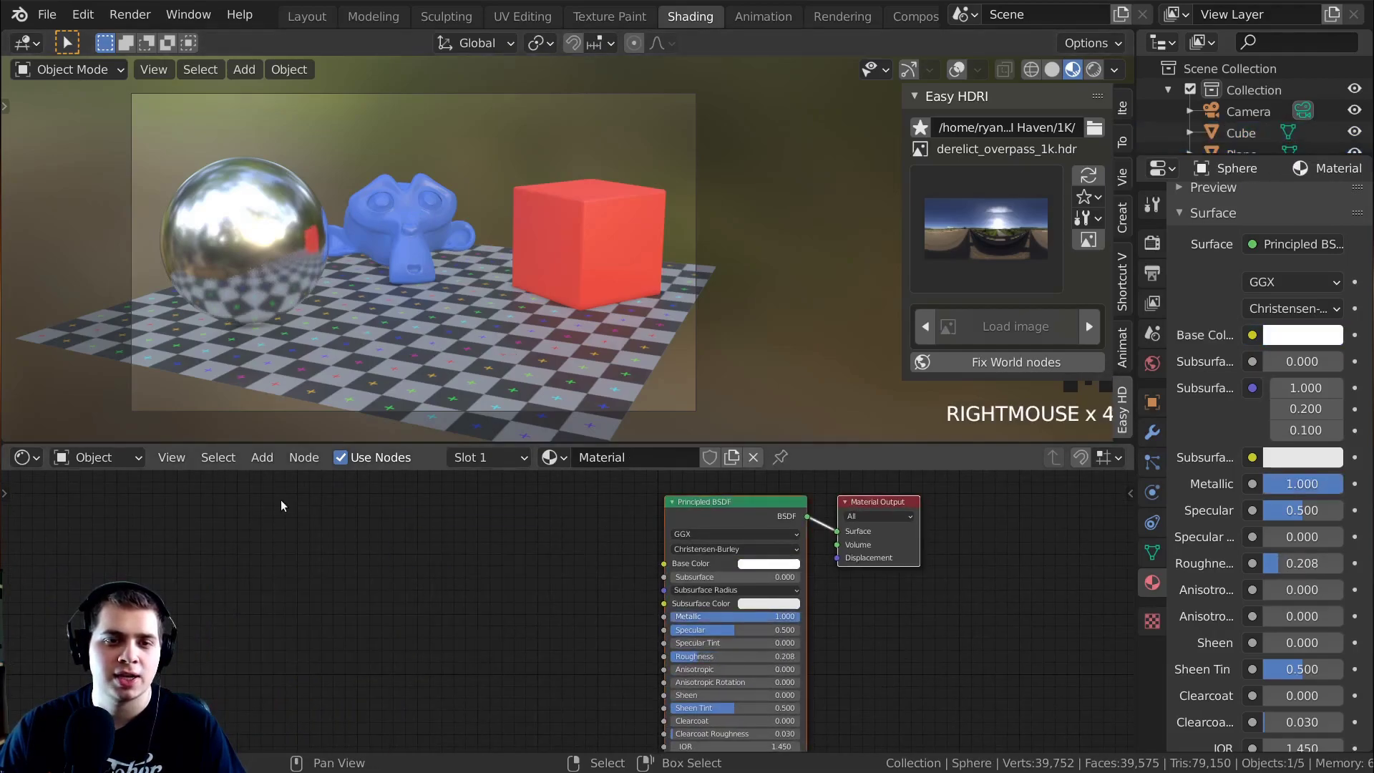
Step: Show the World node tree, move image, Background and World Output nodes together, then open Preferences
click(107, 460)
click(108, 505)
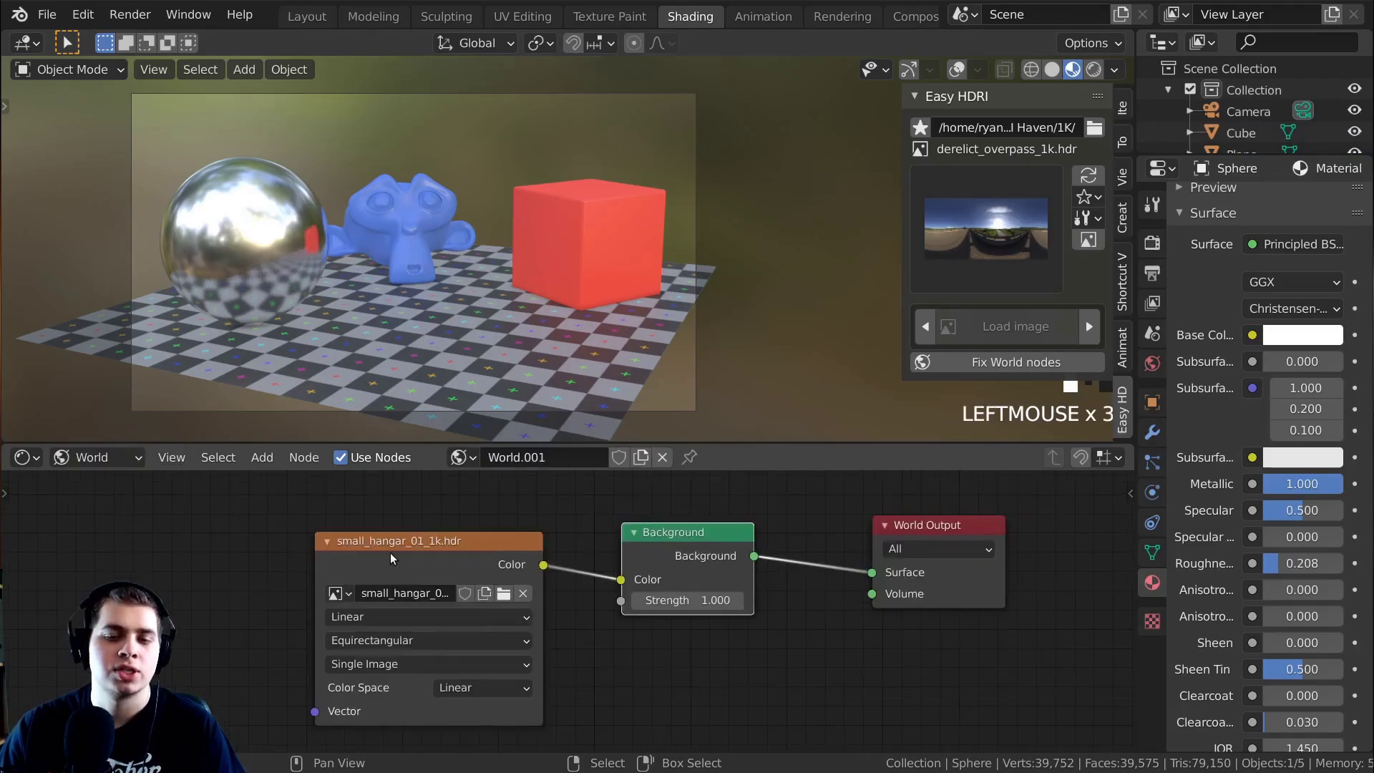
click(457, 544)
scroll(456, 544, up, 1)
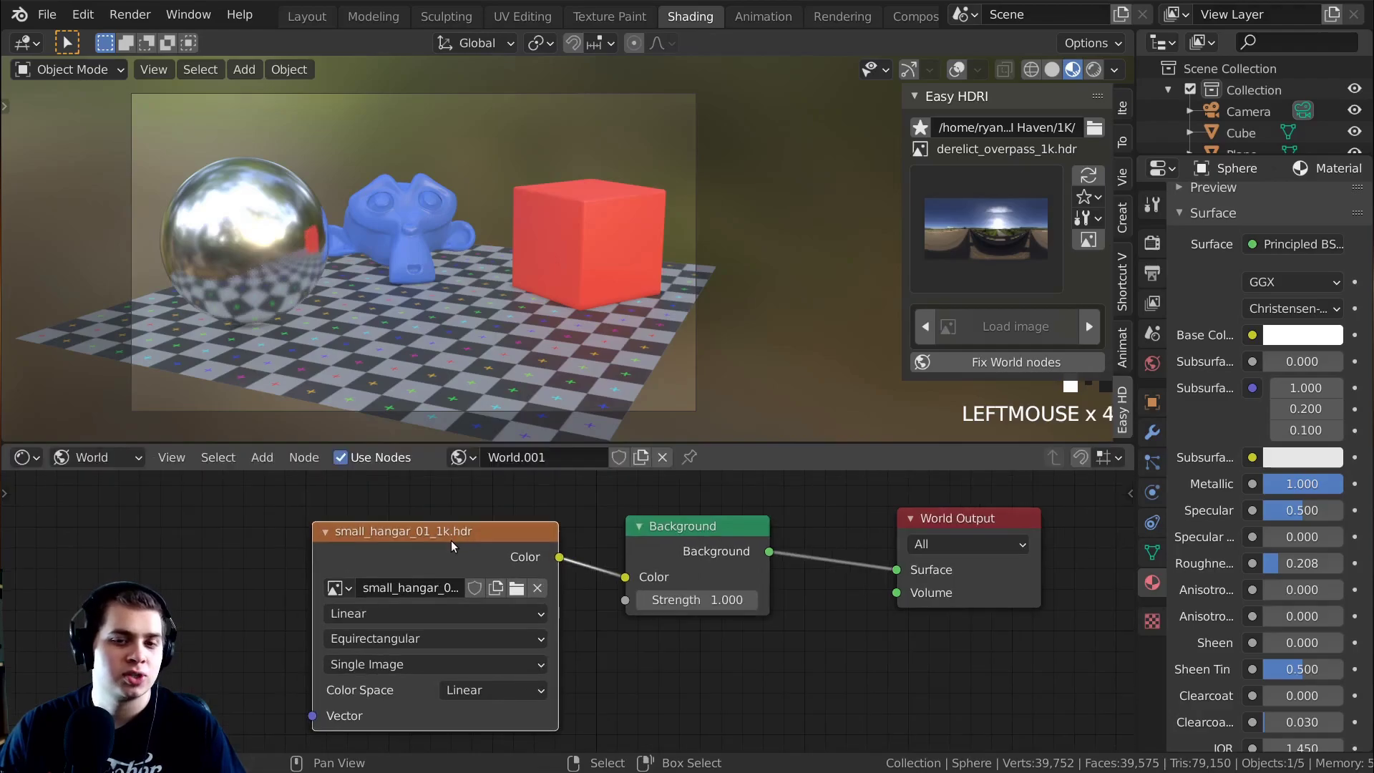
middle_drag(445, 540, 549, 526)
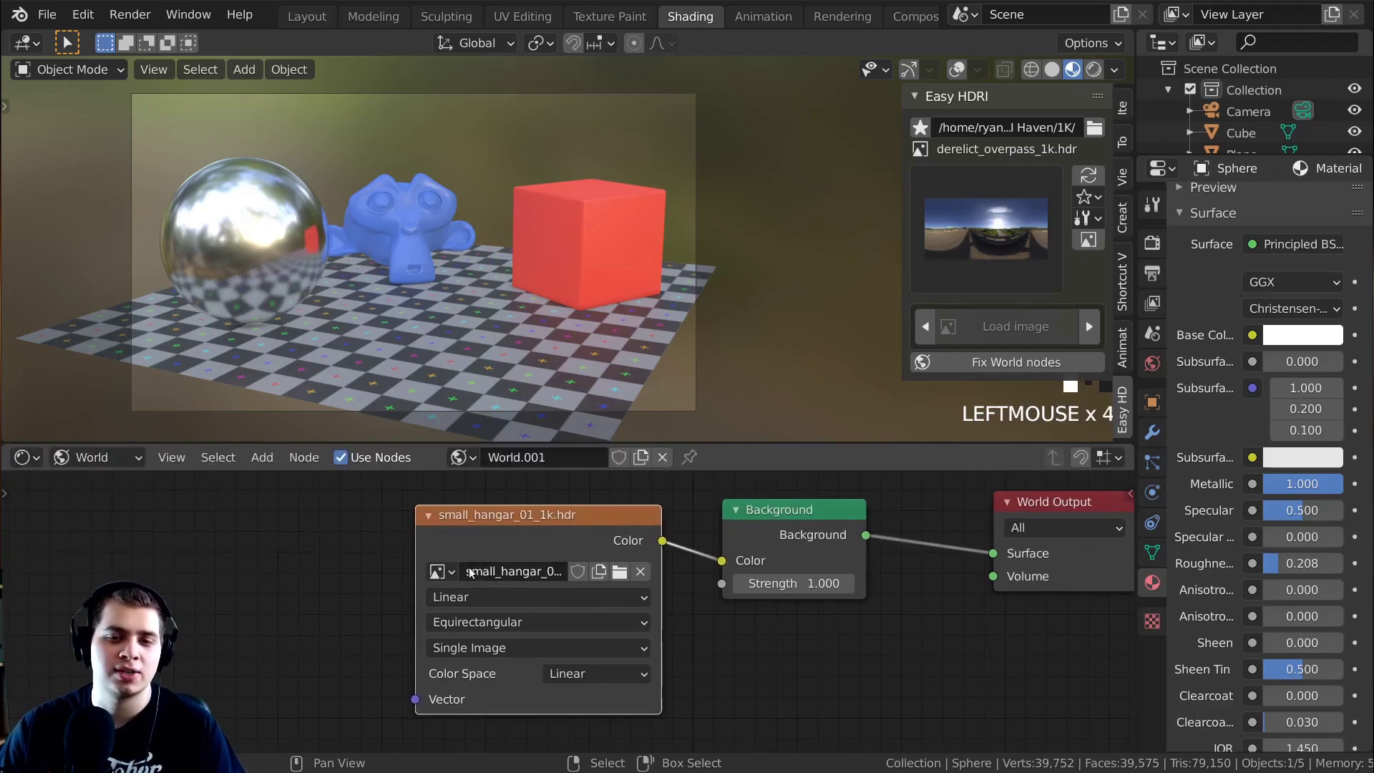
drag(498, 566, 455, 566)
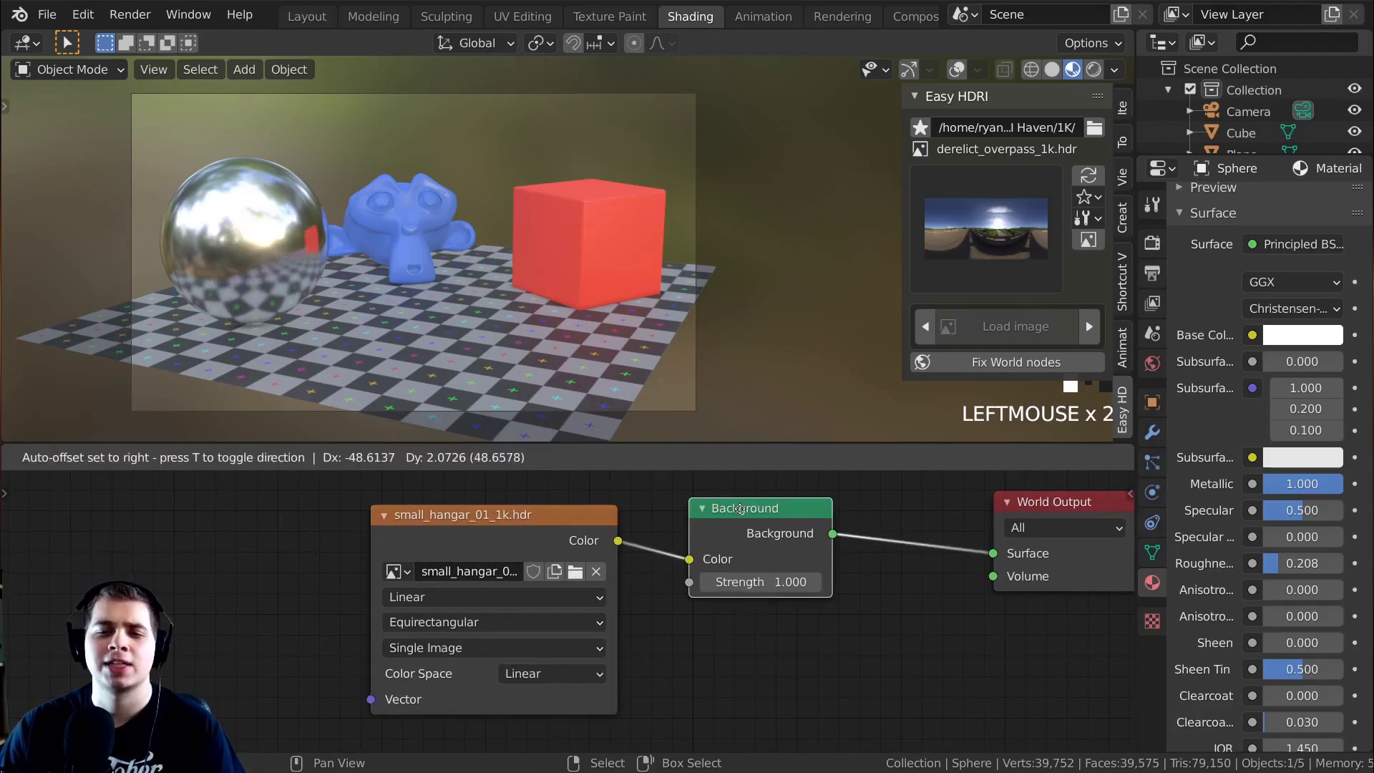
drag(752, 524, 461, 591)
drag(757, 566, 683, 564)
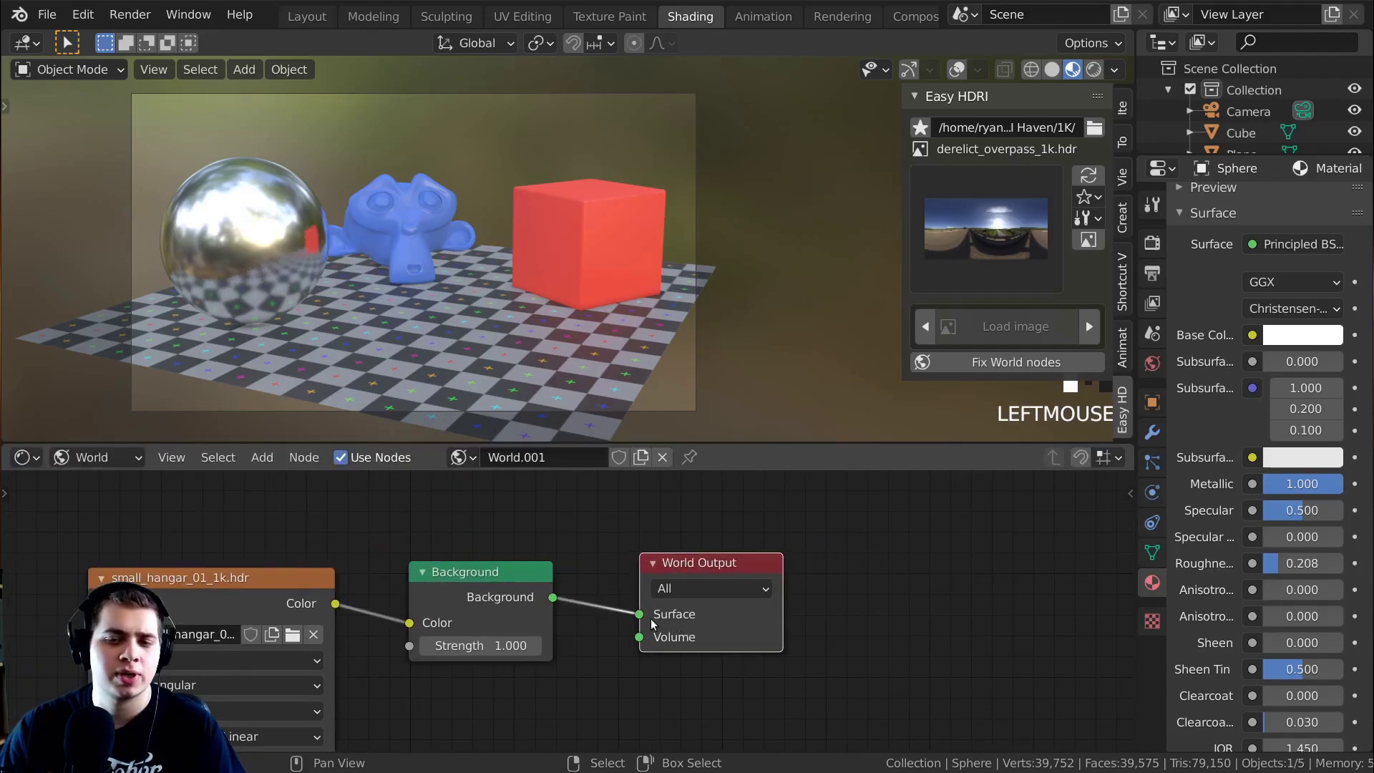
scroll(614, 567, down, 2)
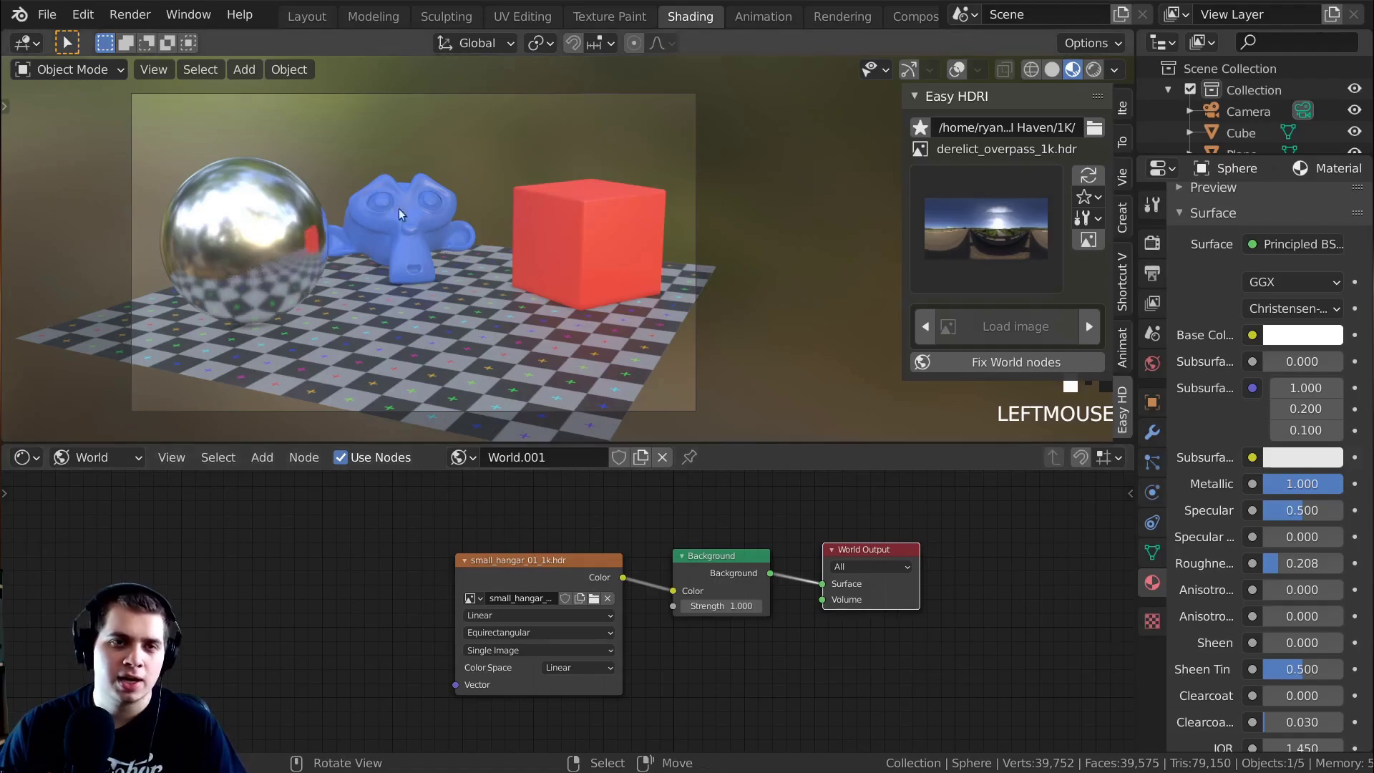
click(83, 15)
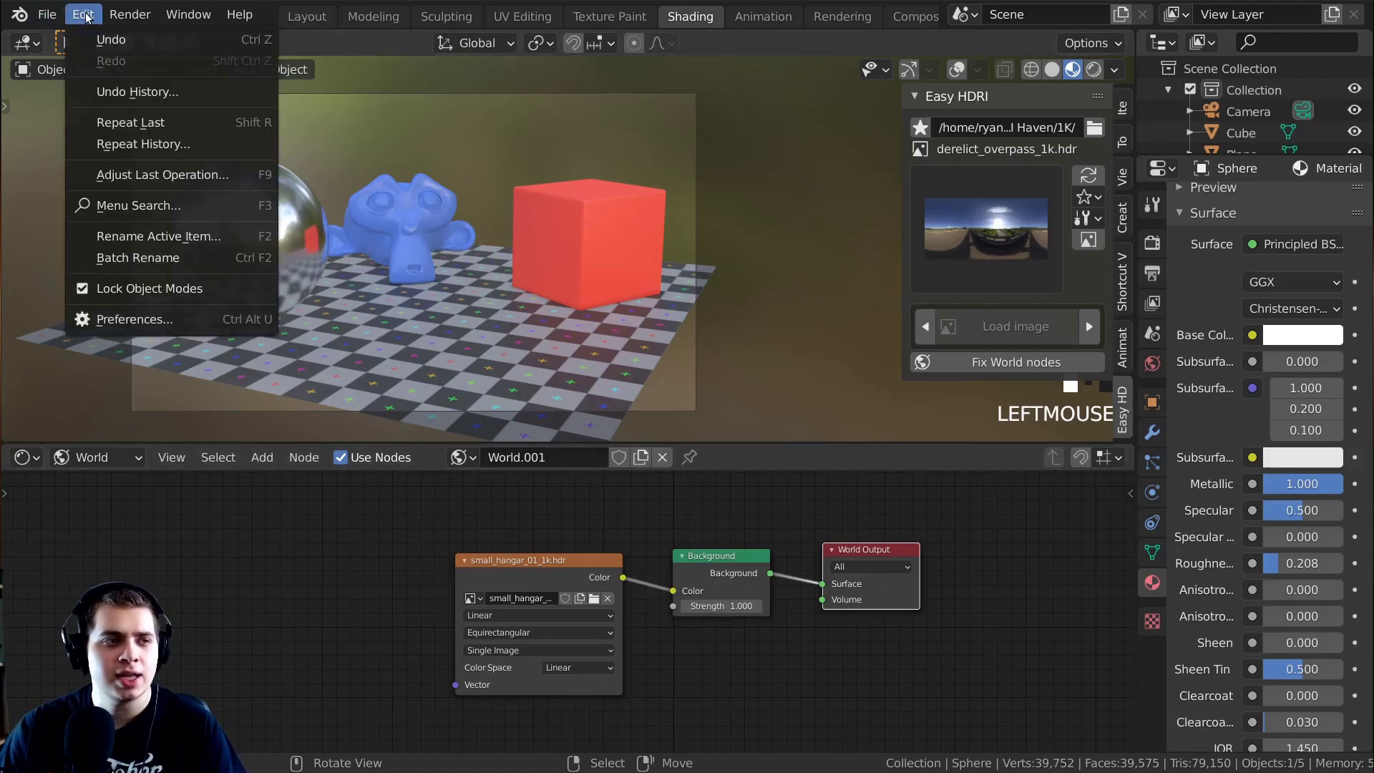
click(129, 312)
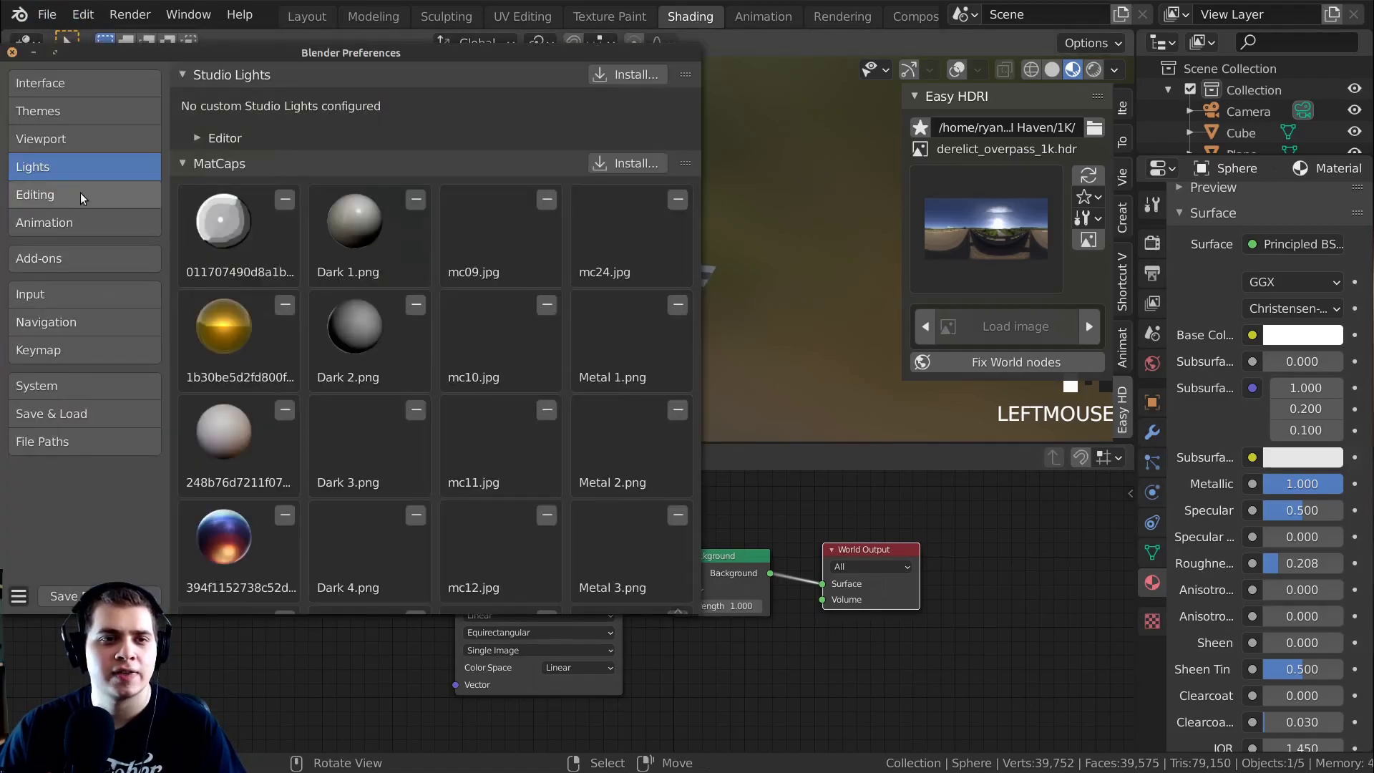
Step: Search add-ons for 'node', confirm Node Wrangler is enabled, and close Preferences
click(76, 257)
click(548, 106)
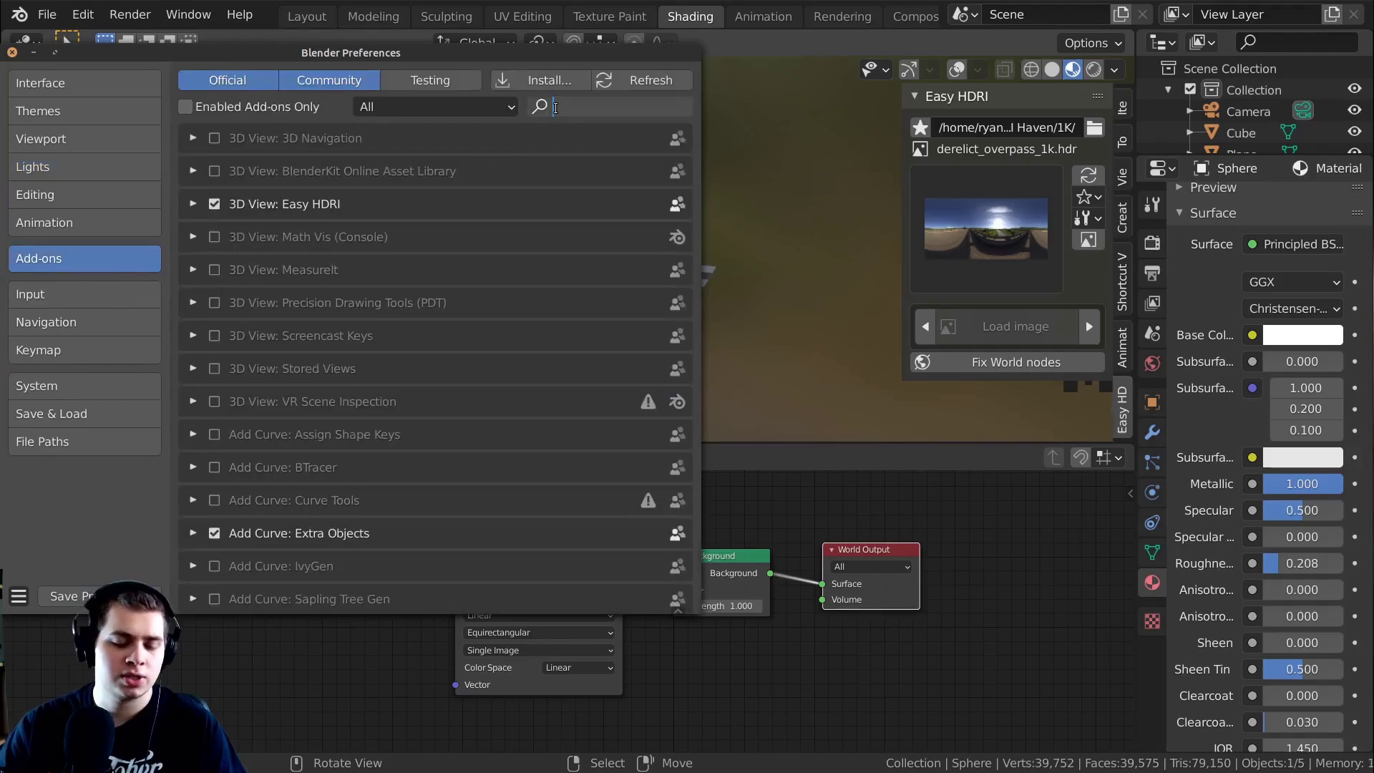
text(node)
key(Return)
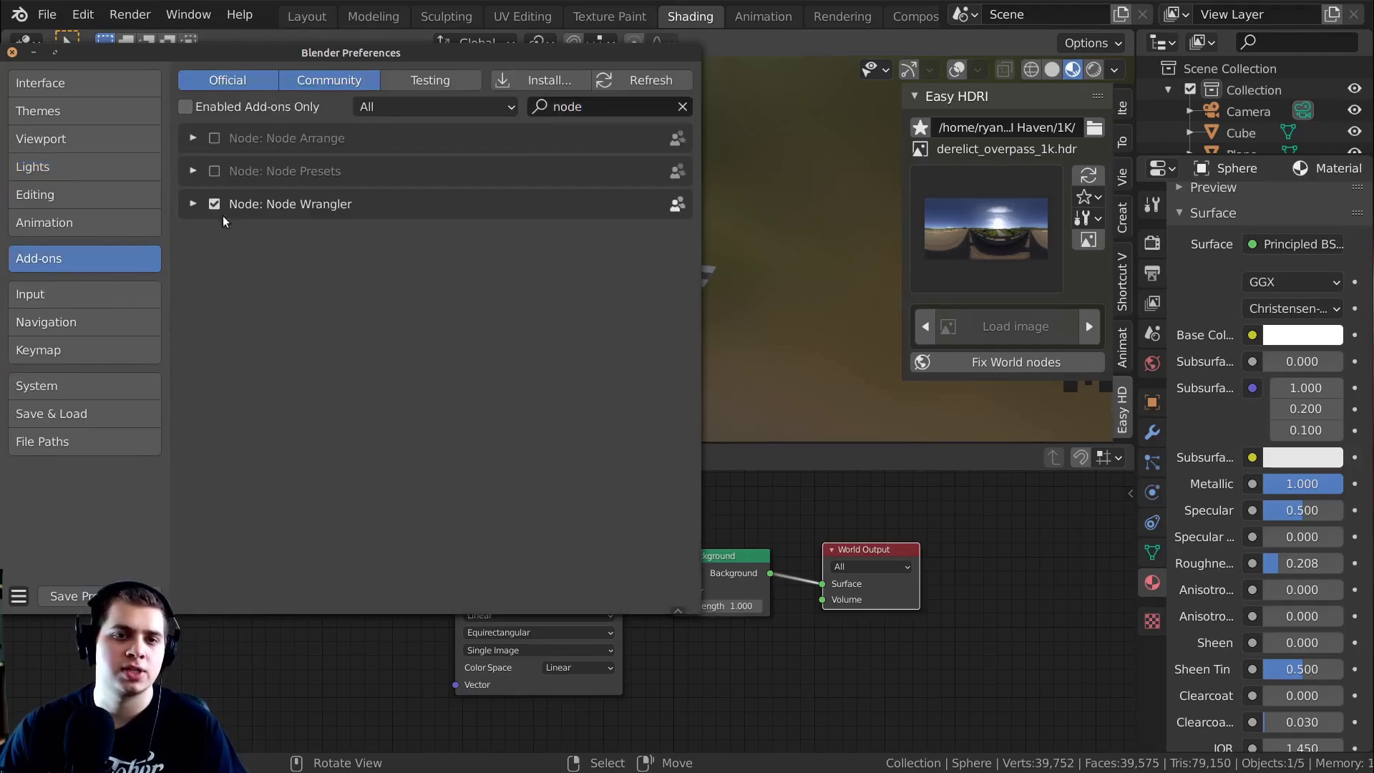
click(11, 51)
Step: Add Texture Coordinate and Mapping nodes to the environment image with Ctrl+T
drag(543, 580, 526, 554)
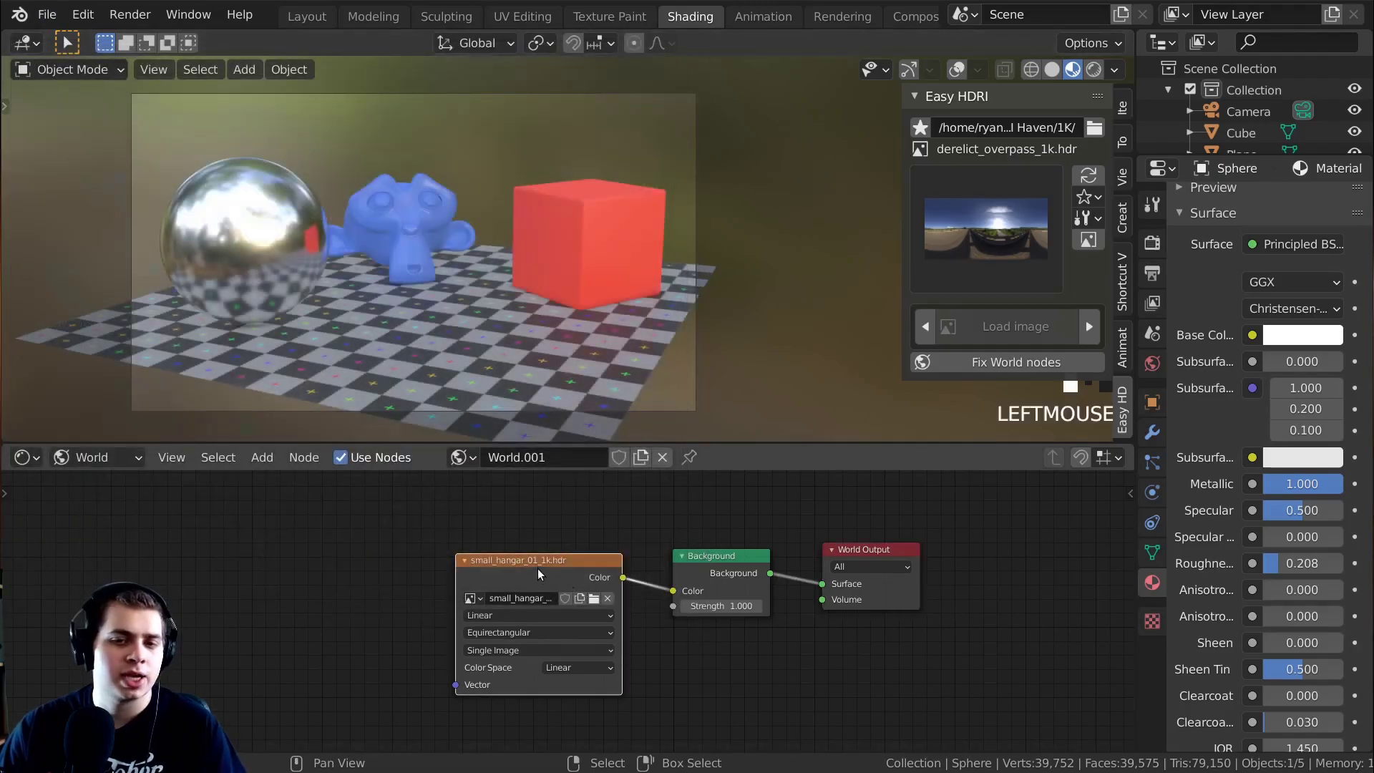
scroll(645, 613, up, 2)
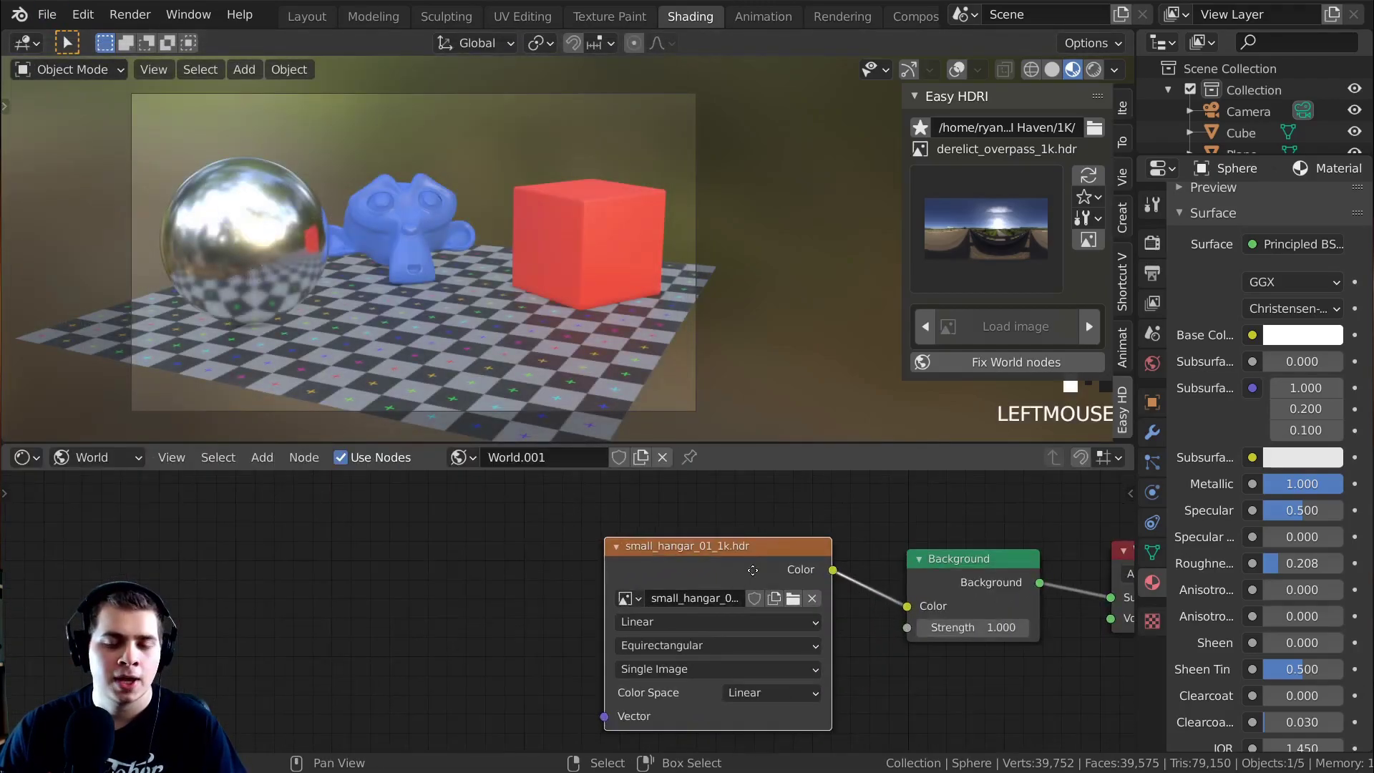
key(ctrl+t)
scroll(662, 622, down, 1)
middle_drag(755, 543, 833, 451)
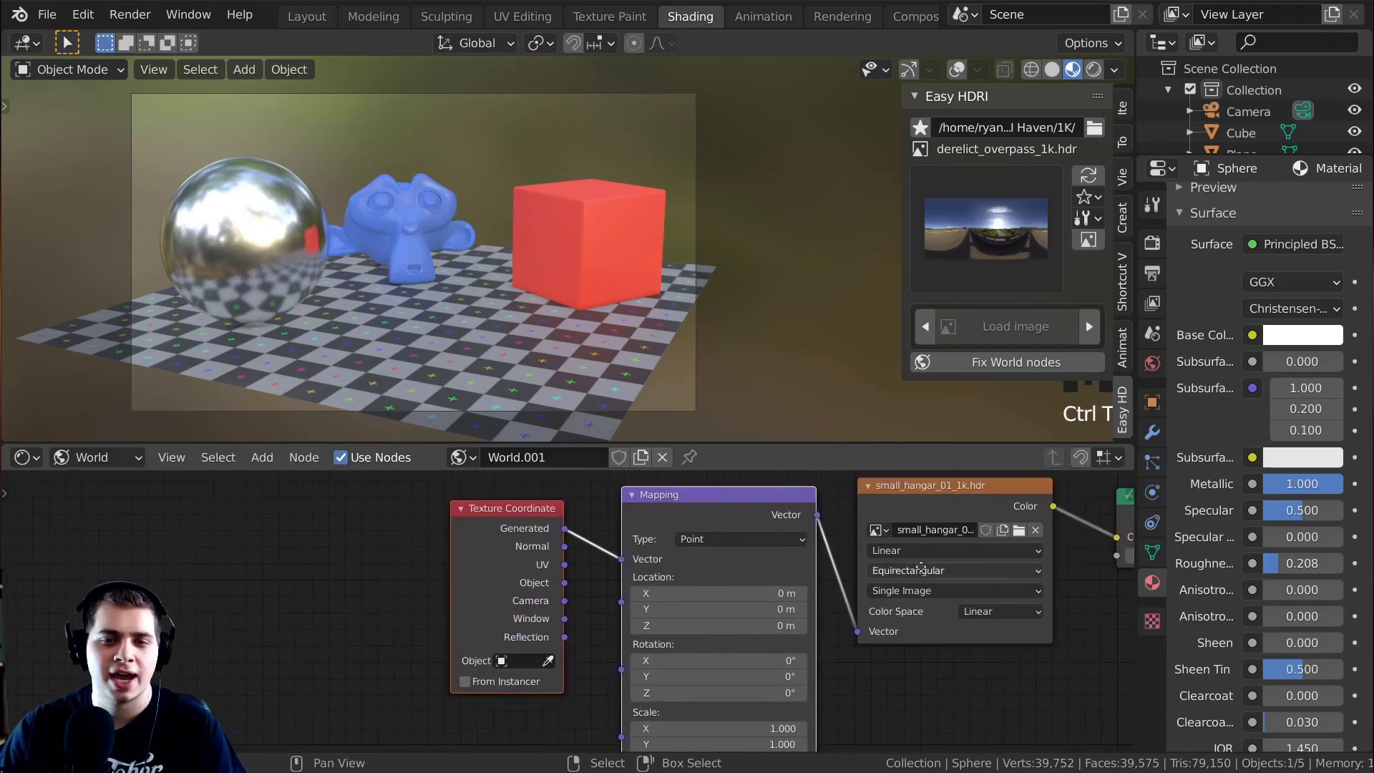
Step: Preview the cave wall HDRI in an enlarged rendered view, orbiting, then returning to camera view
drag(834, 443, 826, 401)
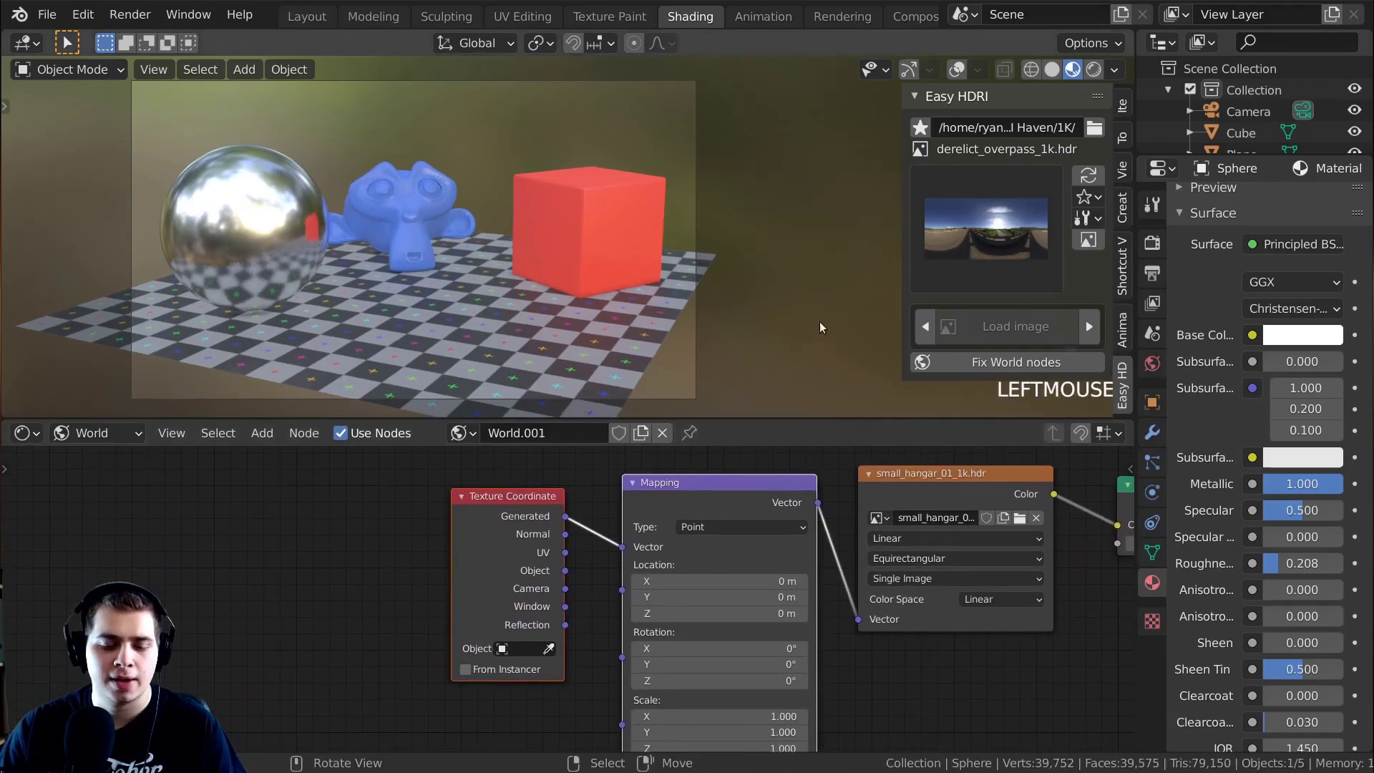
key(n)
key(z)
shift+middle_drag(646, 233, 748, 334)
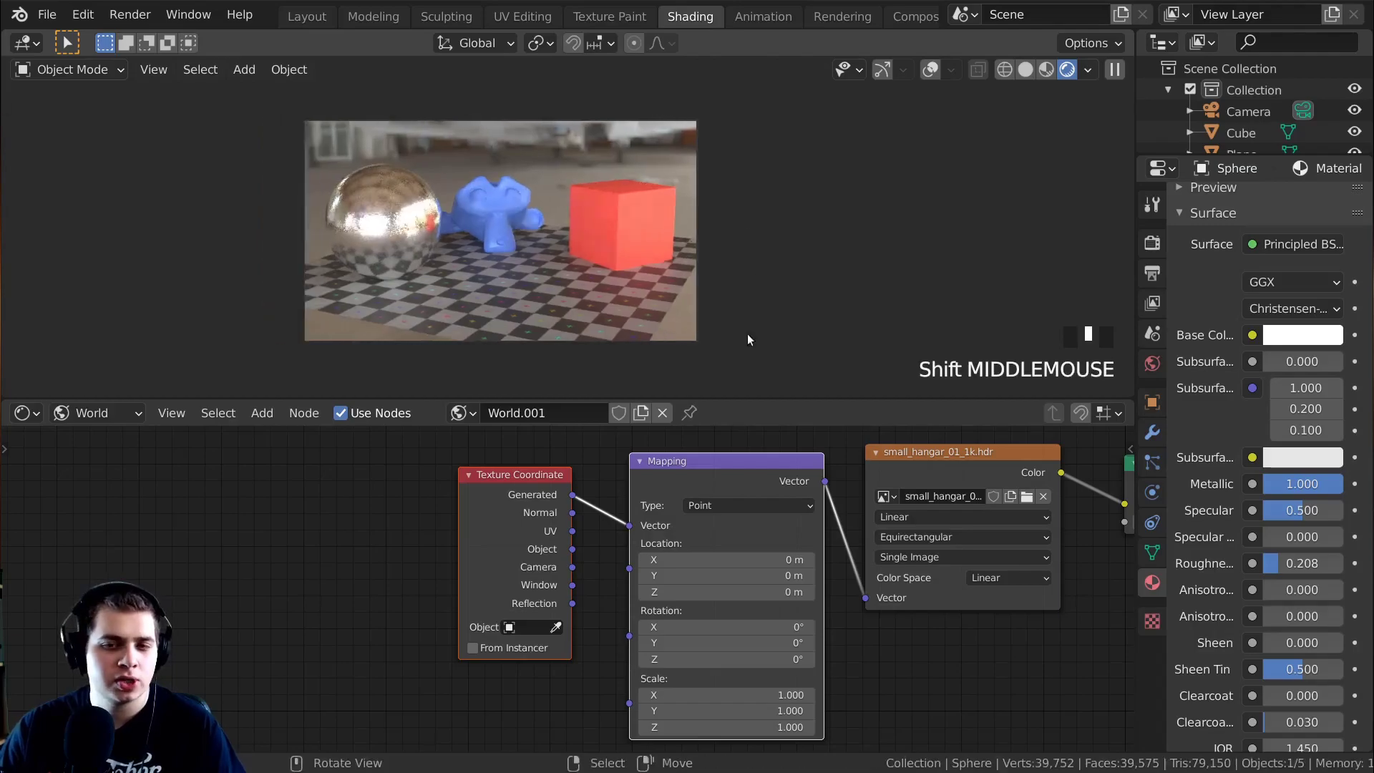
click(627, 314)
middle_drag(625, 311, 614, 265)
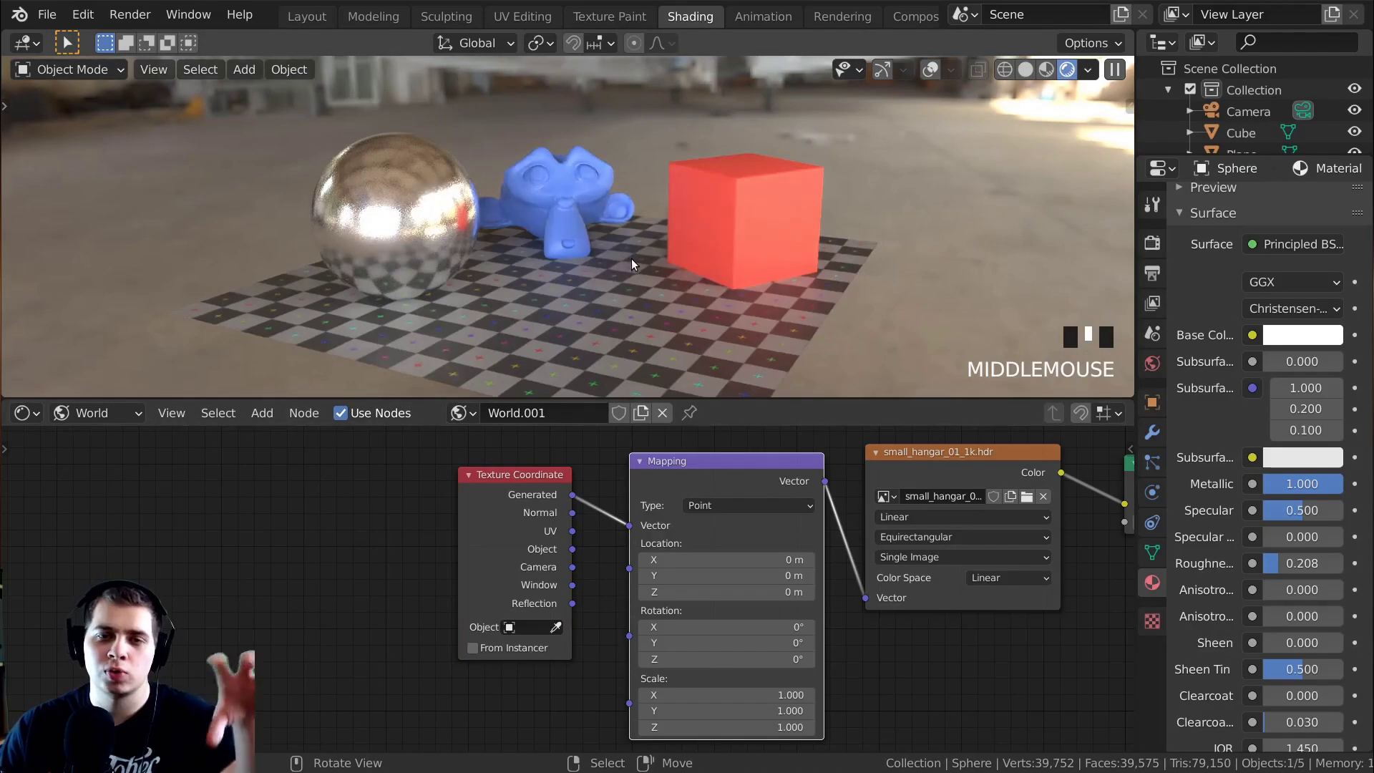
scroll(628, 259, down, 3)
mouse_move(626, 263)
middle_down()
mouse_move(638, 251)
mouse_move(579, 258)
mouse_move(713, 317)
mouse_move(1060, 244)
middle_up()
scroll(573, 234, up, 3)
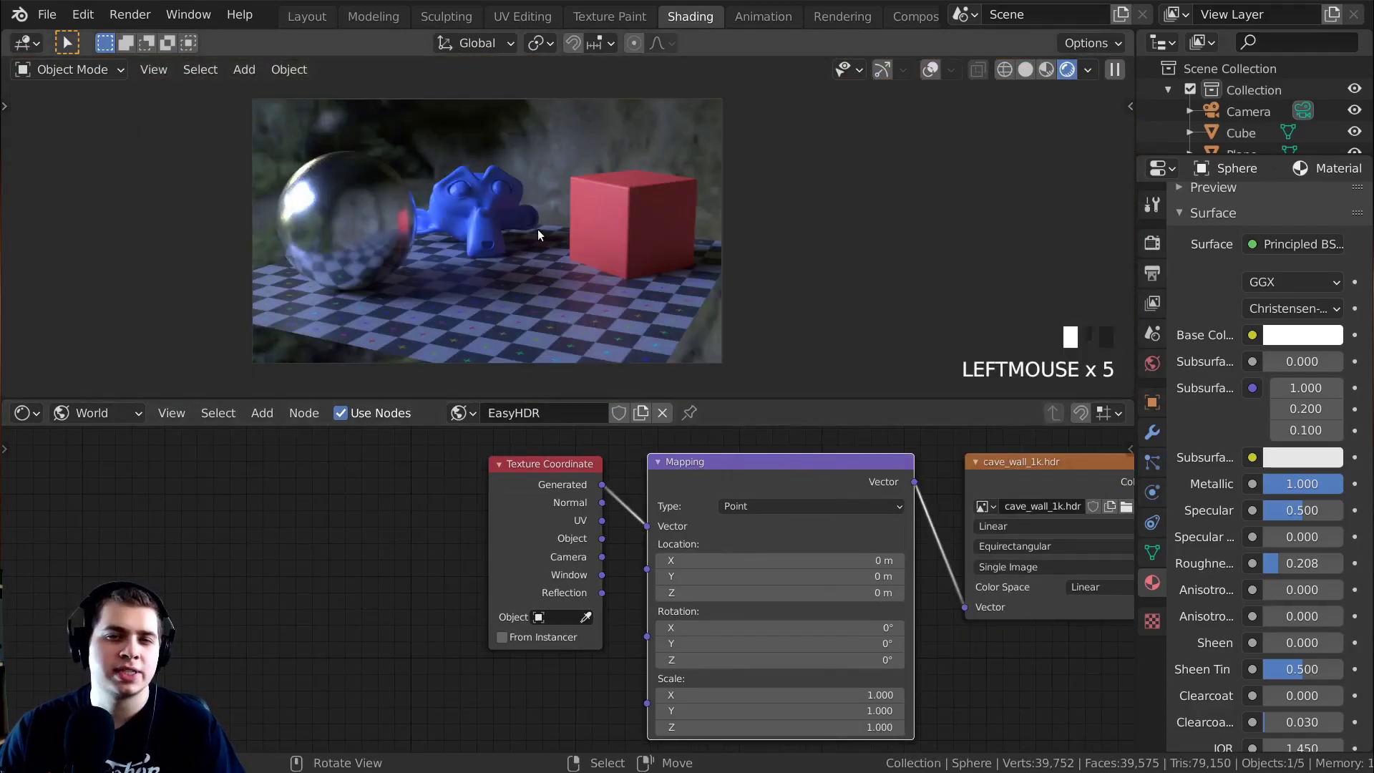
middle_drag(538, 228, 470, 188)
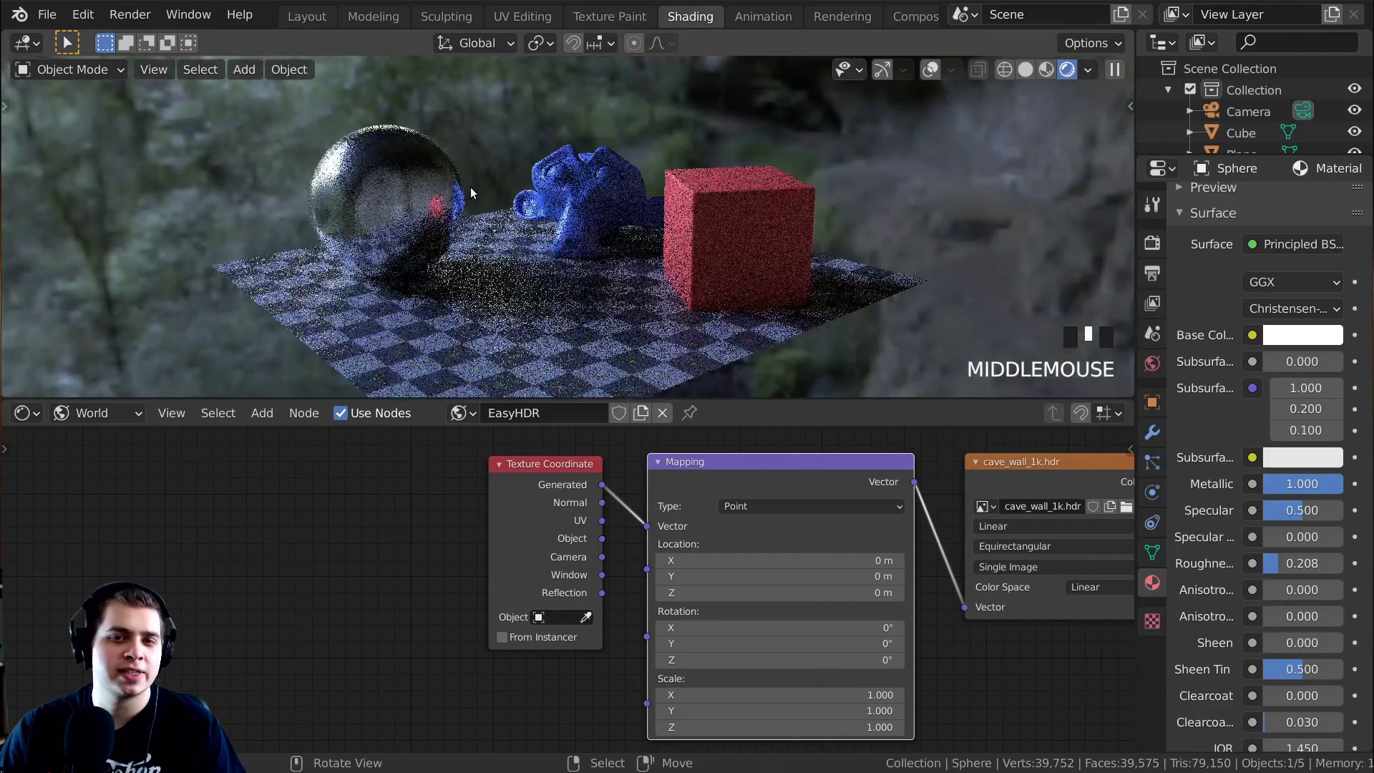
scroll(577, 239, down, 4)
mouse_move(576, 240)
middle_down()
mouse_move(432, 112)
mouse_move(629, 259)
middle_up()
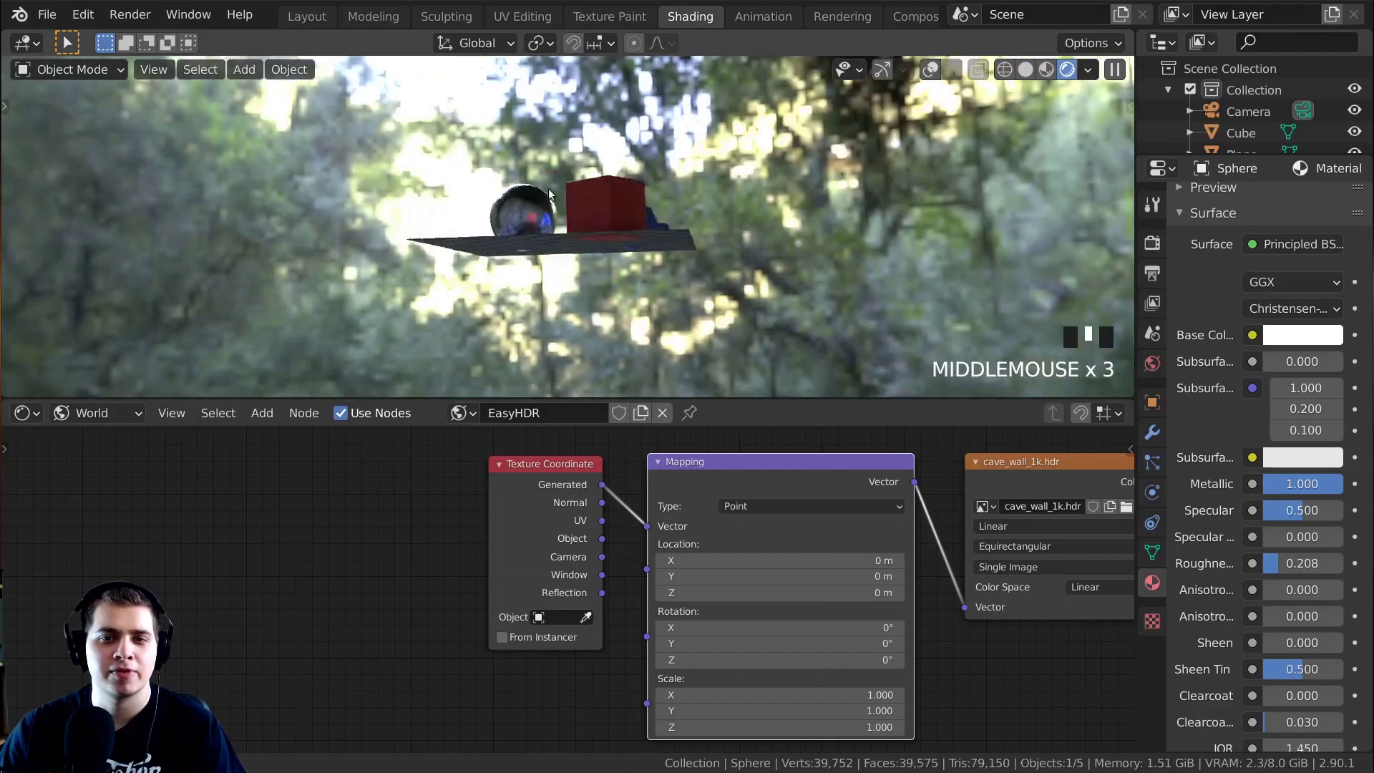
key(KP_0)
mouse_move(742, 285)
shift+middle_down()
mouse_move(737, 247)
mouse_move(836, 192)
shift+middle_up()
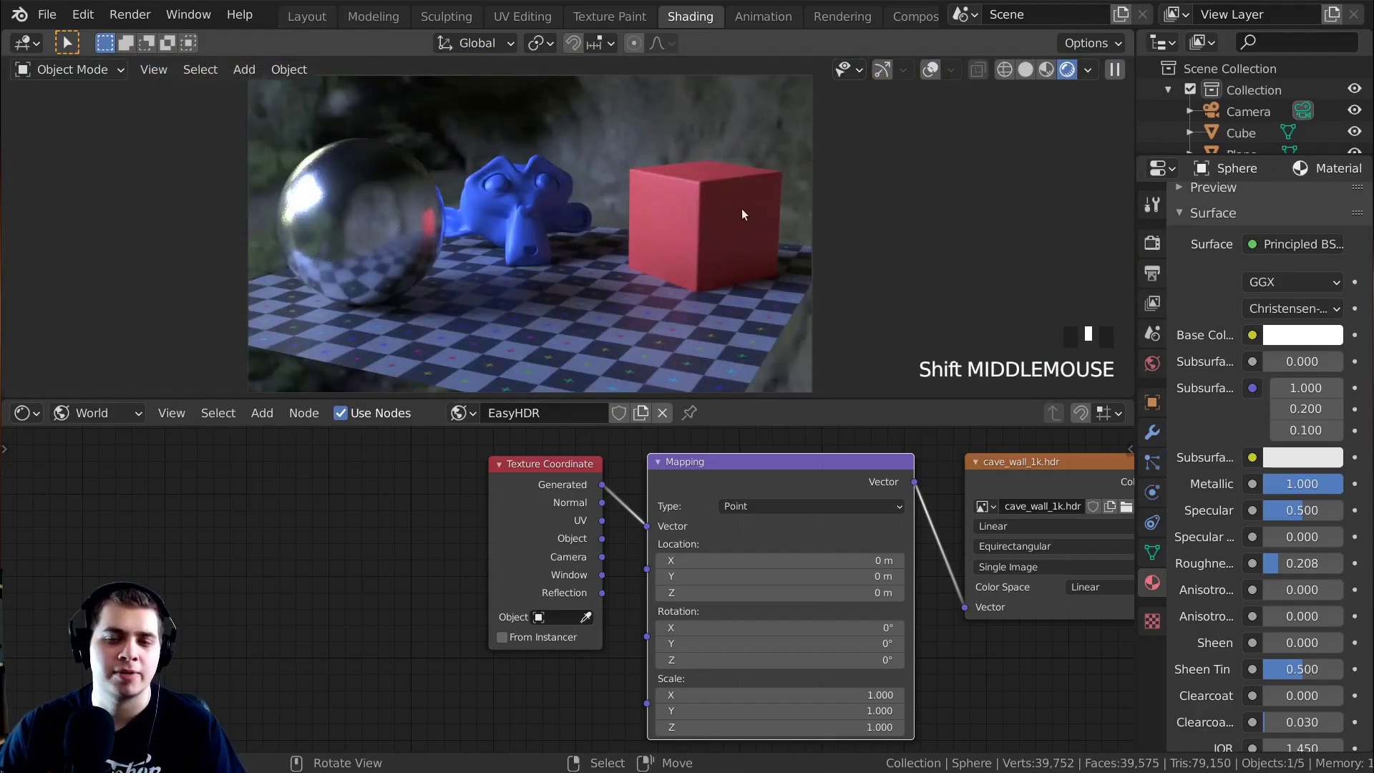
scroll(714, 639, up, 2)
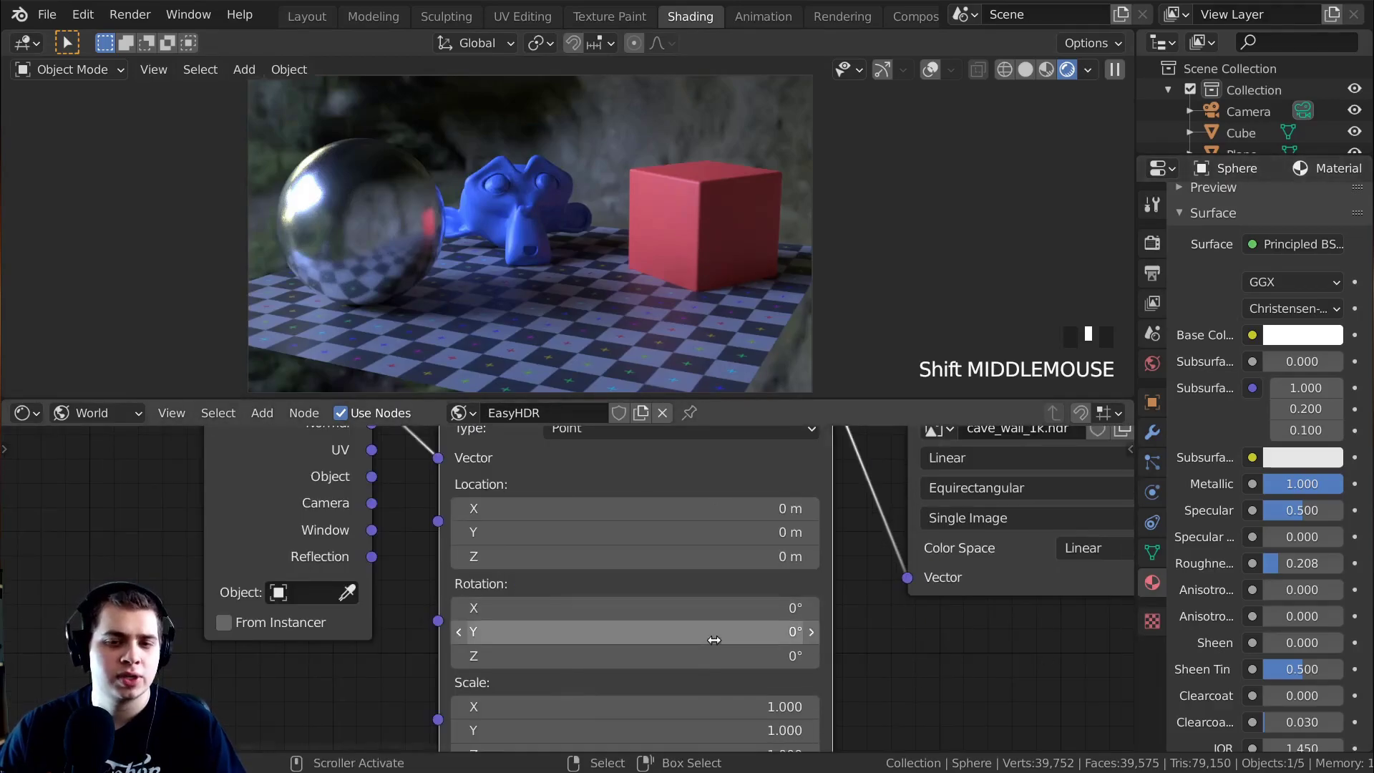
scroll(713, 639, down, 2)
Step: Rotate the environment via the Mapping node's Z rotation to 180°, then about 230°
drag(622, 606, 623, 591)
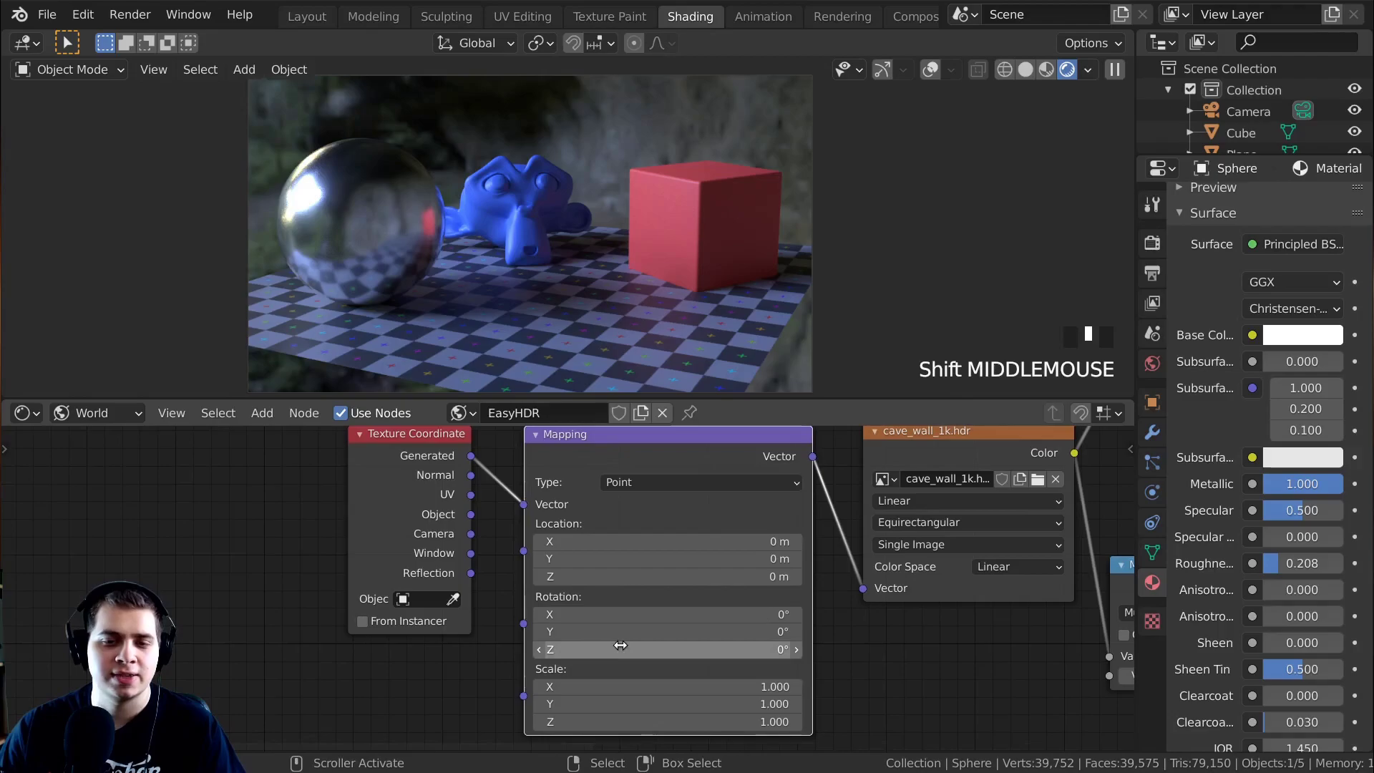
drag(620, 645, 741, 649)
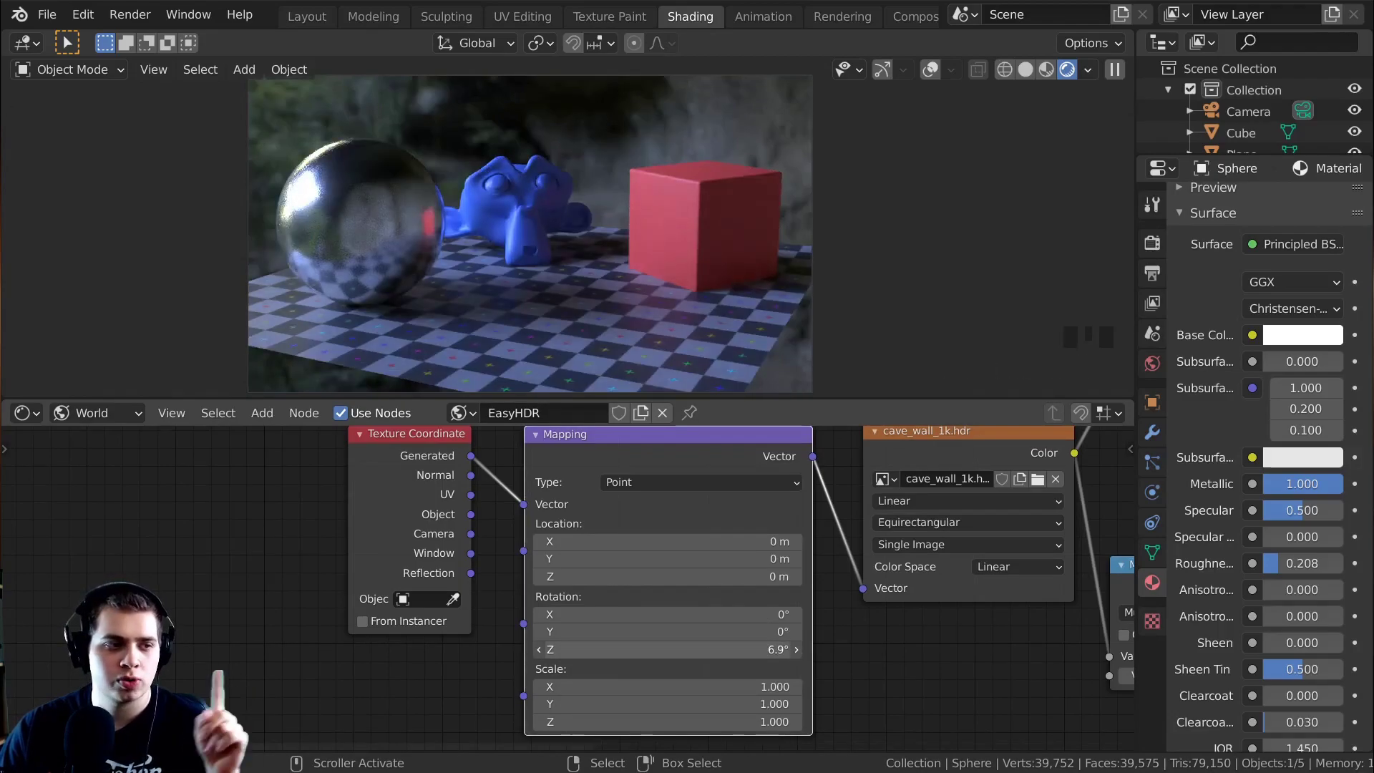
drag(803, 650, 954, 649)
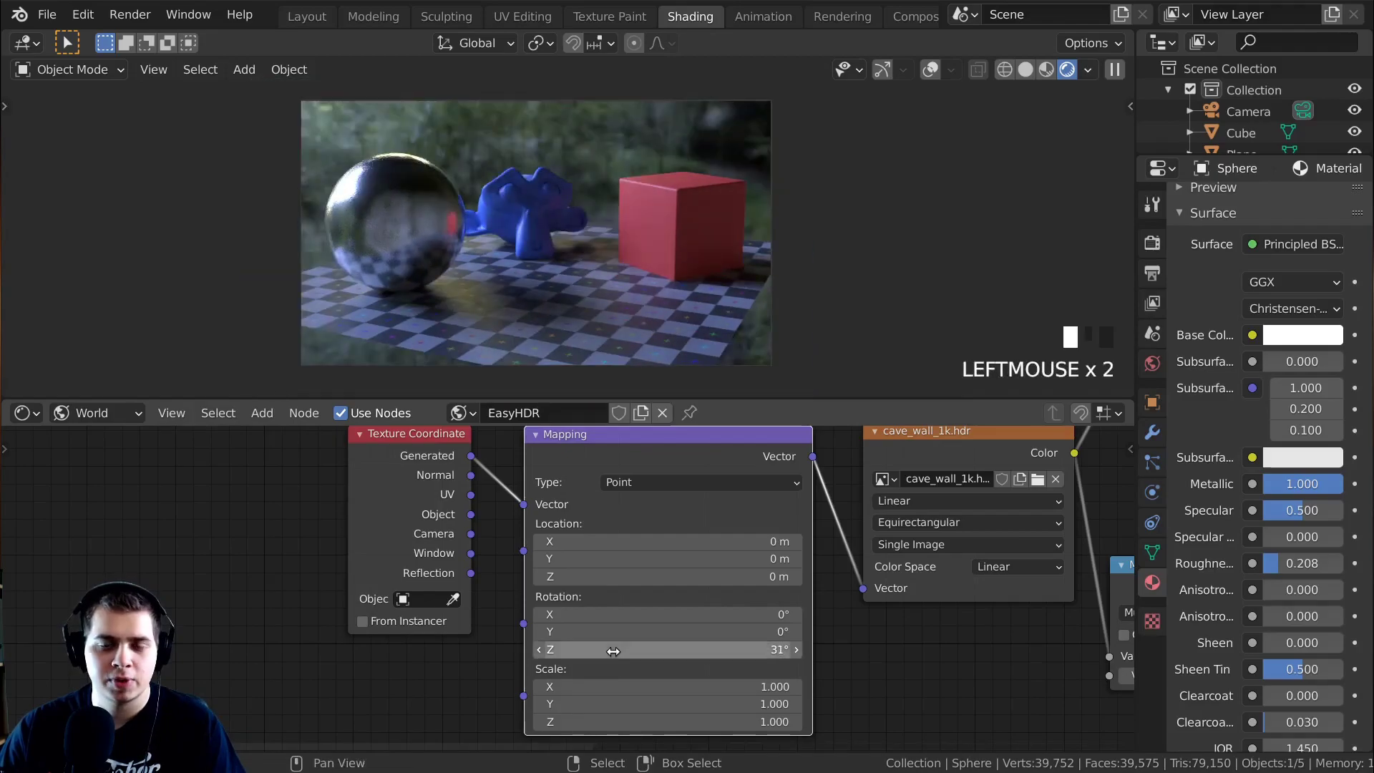
double_click(611, 649)
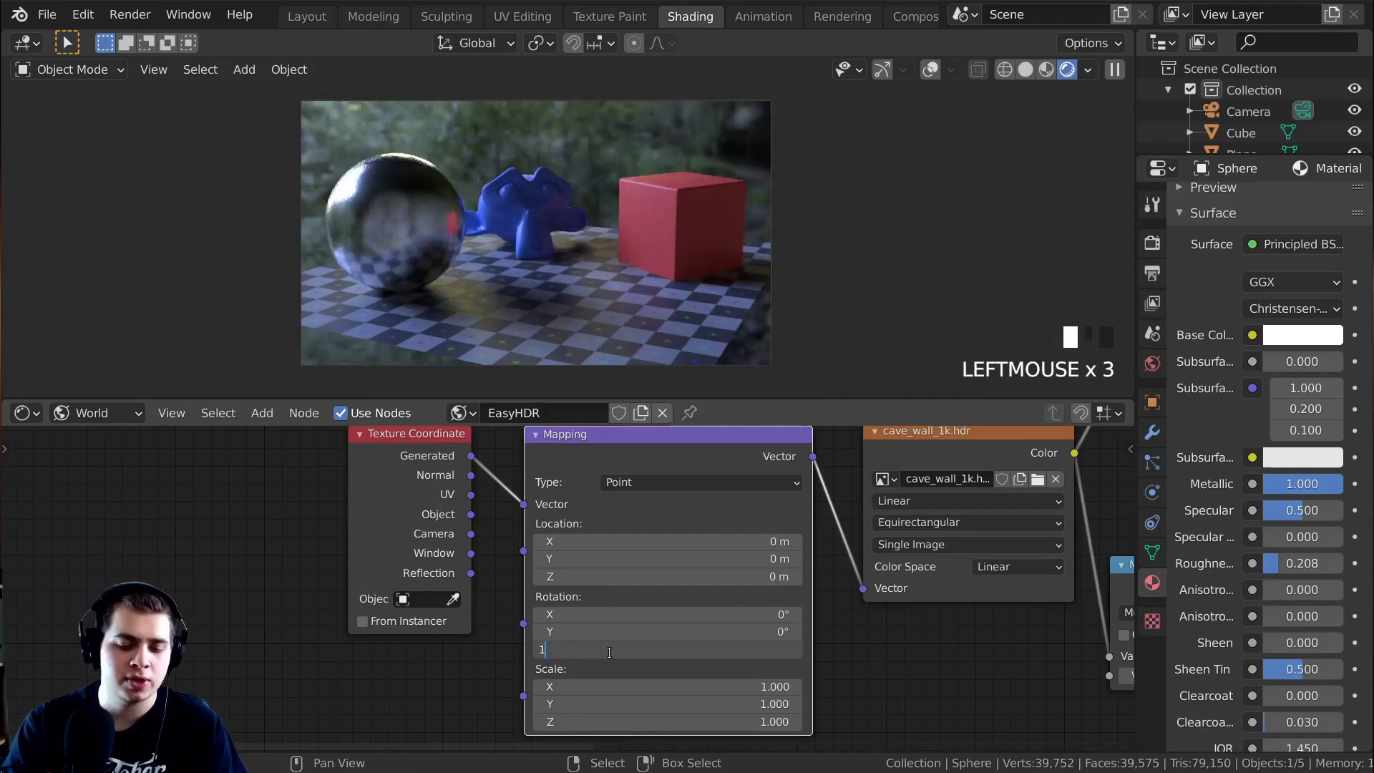
text(80)
key(Return)
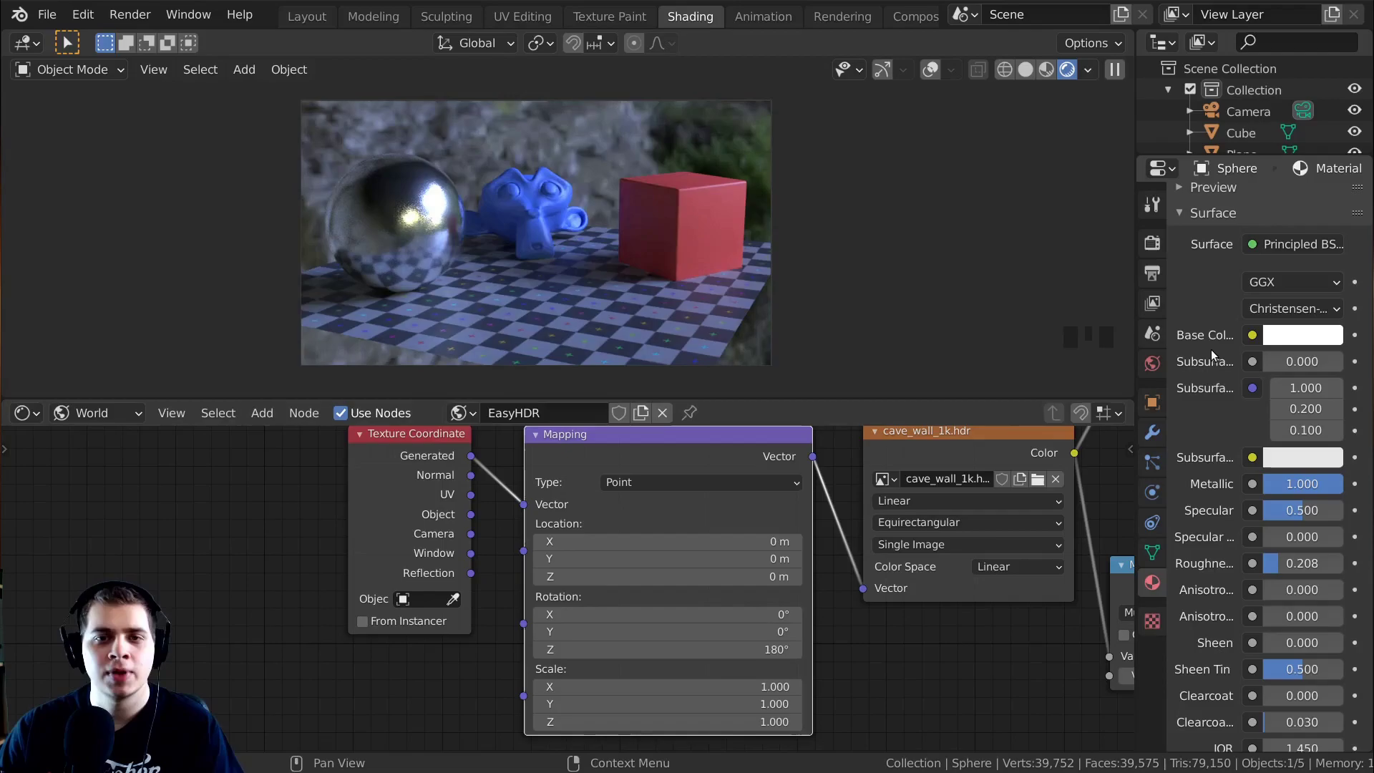
drag(720, 650, 891, 649)
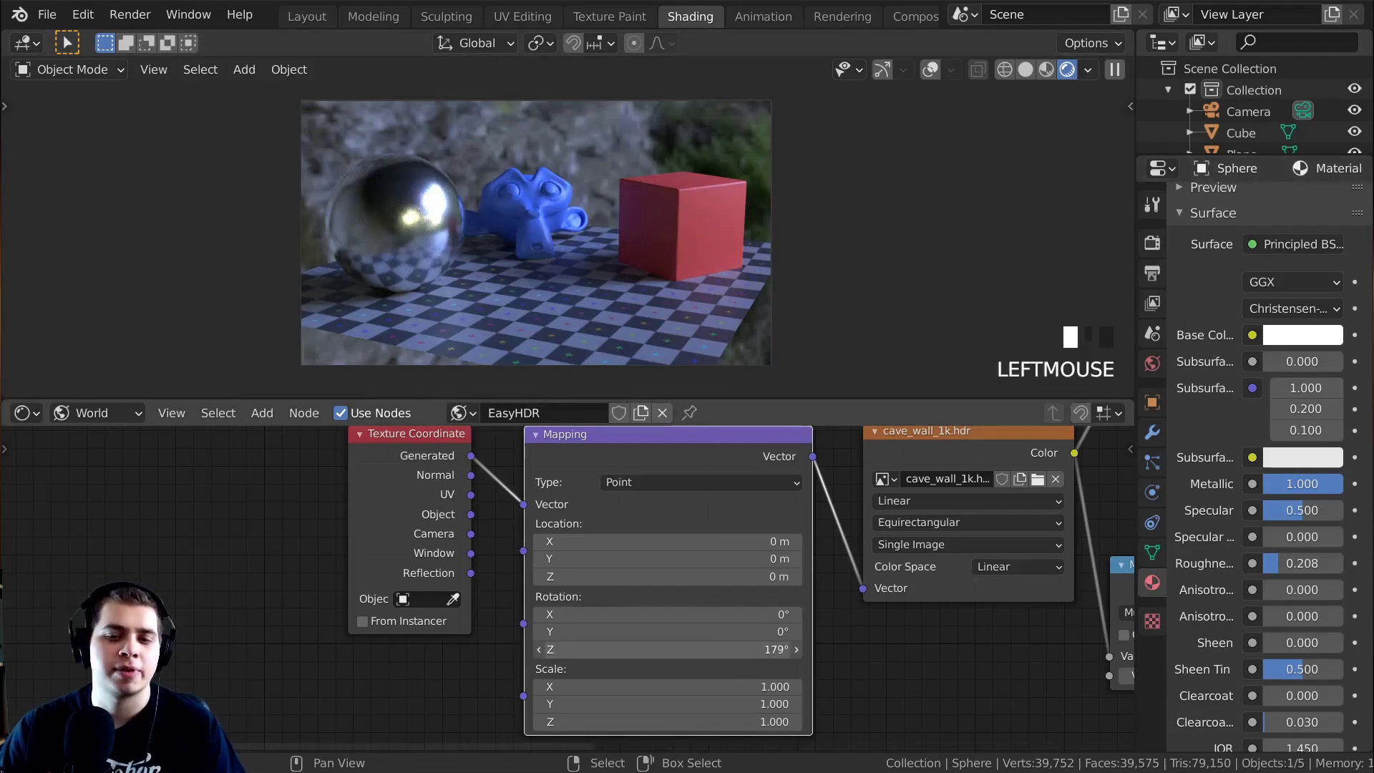
drag(720, 649, 794, 650)
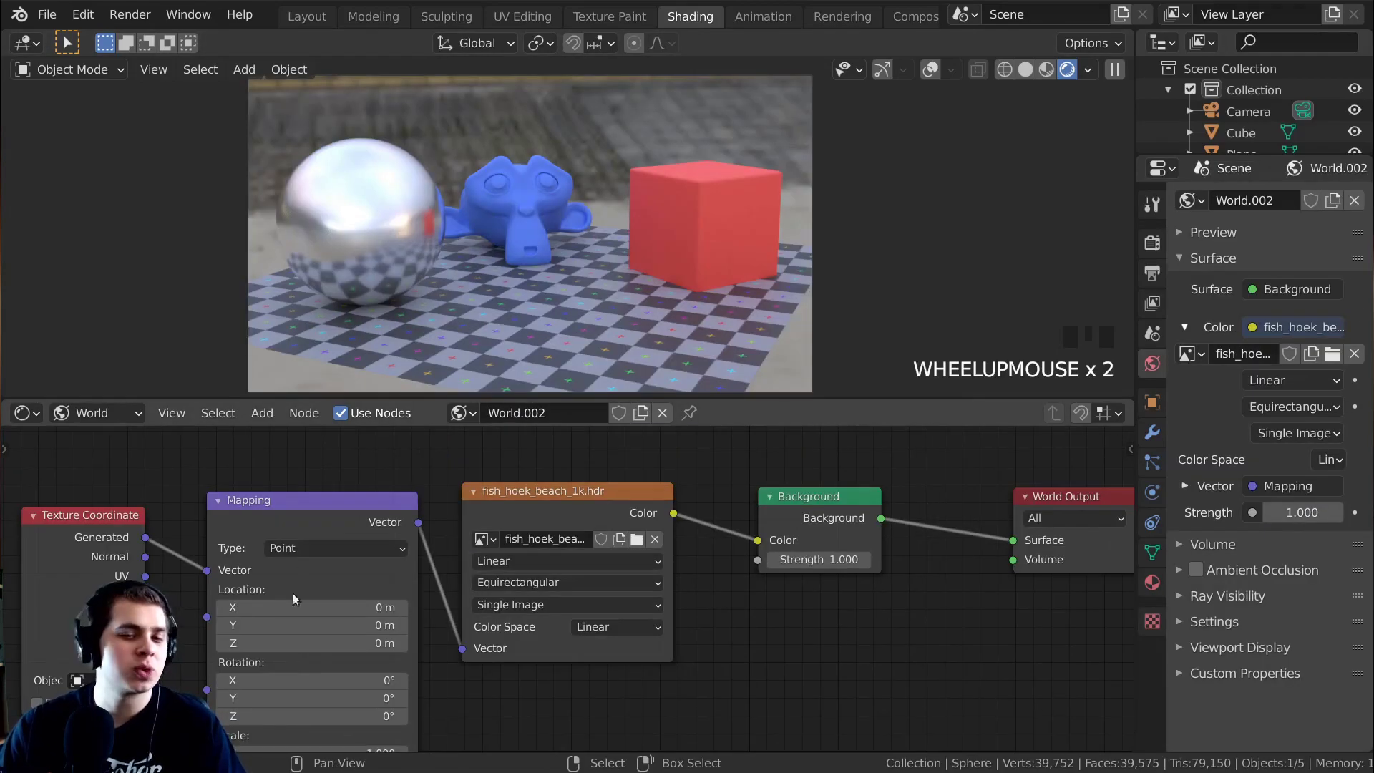
scroll(534, 517, down, 2)
scroll(534, 516, up, 2)
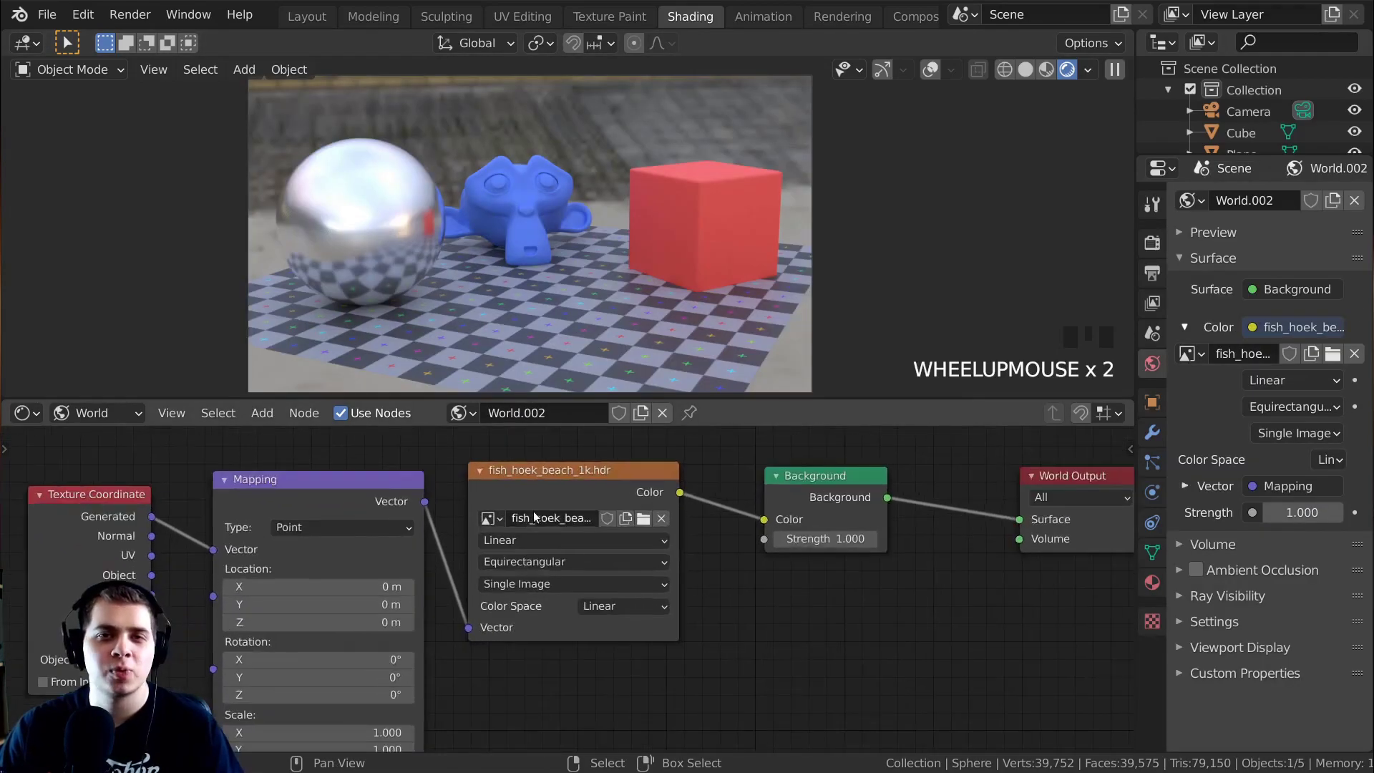
scroll(640, 494, down, 2)
click(747, 527)
key(shift+a)
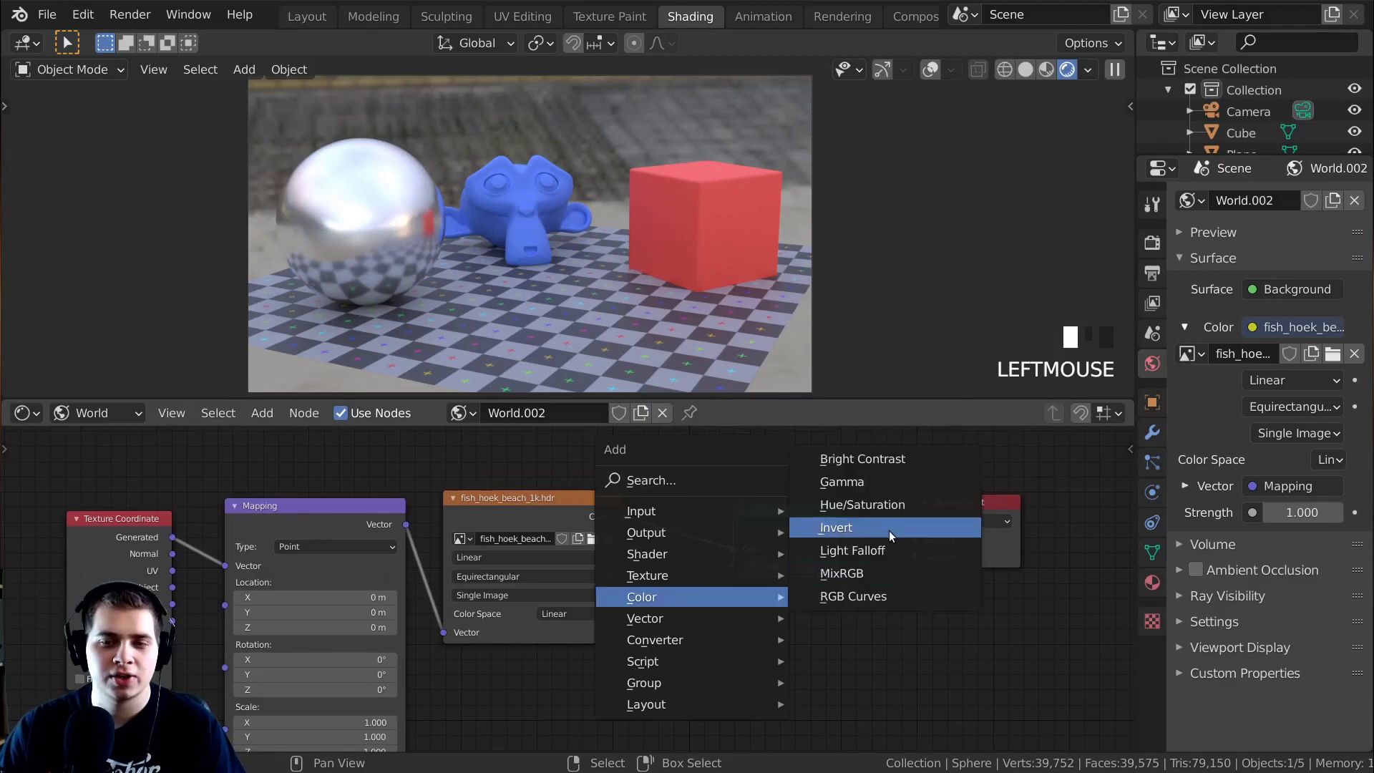
mouse_move(641, 596)
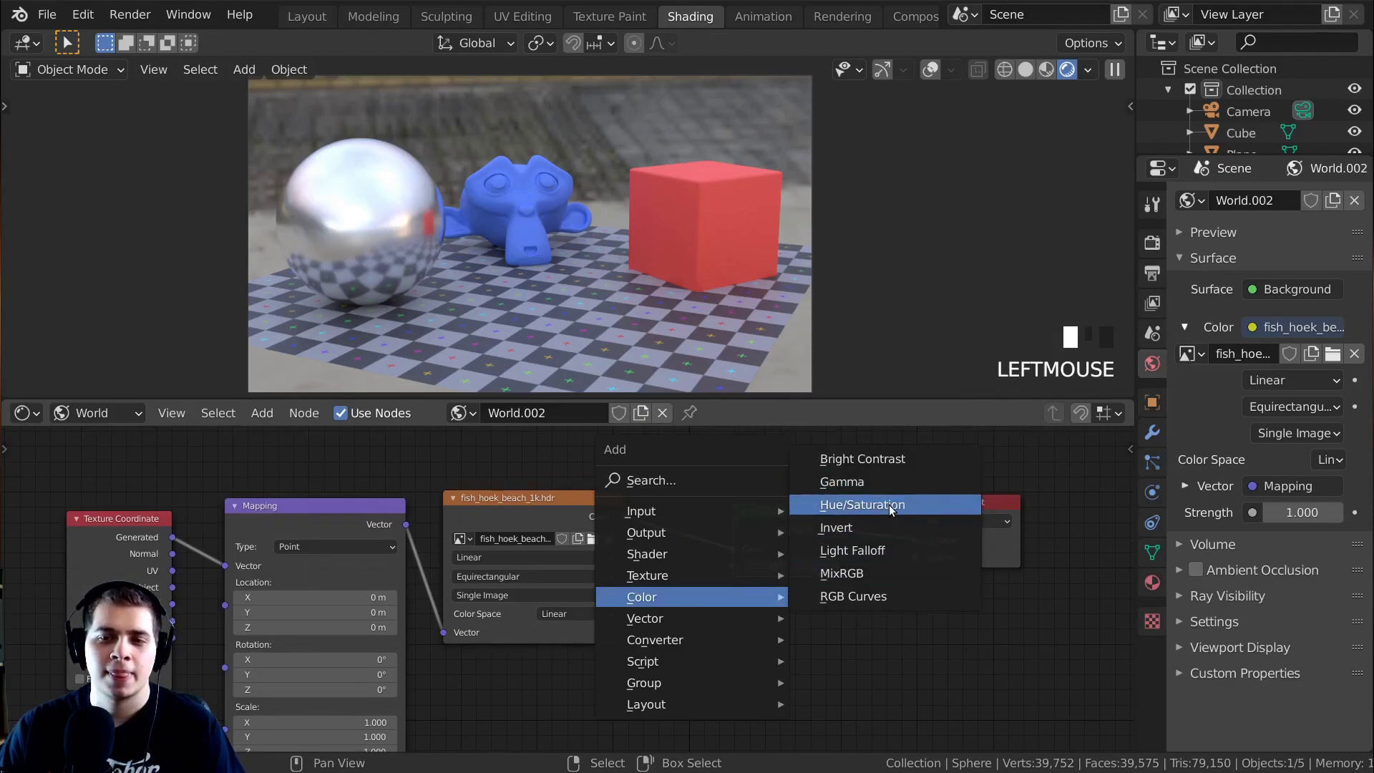
click(879, 505)
click(794, 538)
scroll(848, 542, up, 3)
click(849, 543)
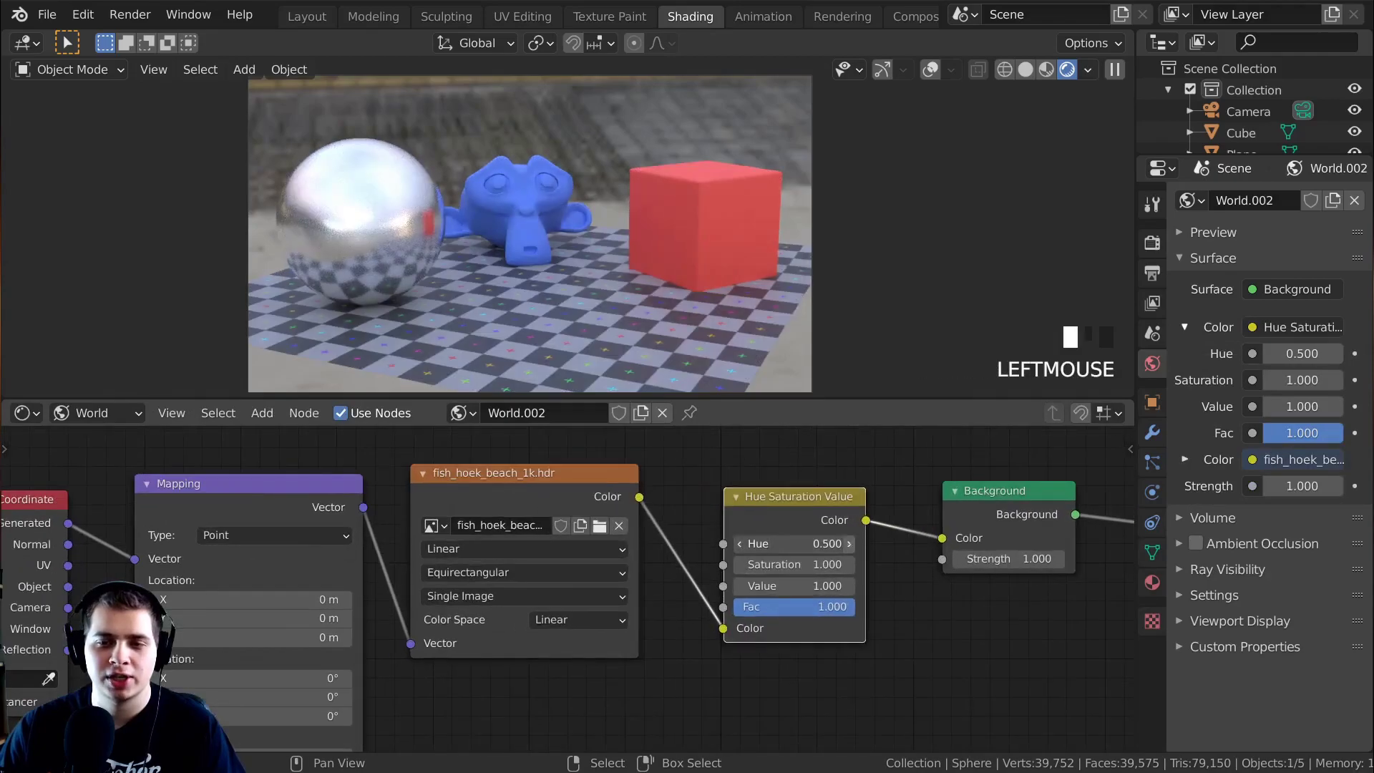
click(849, 544)
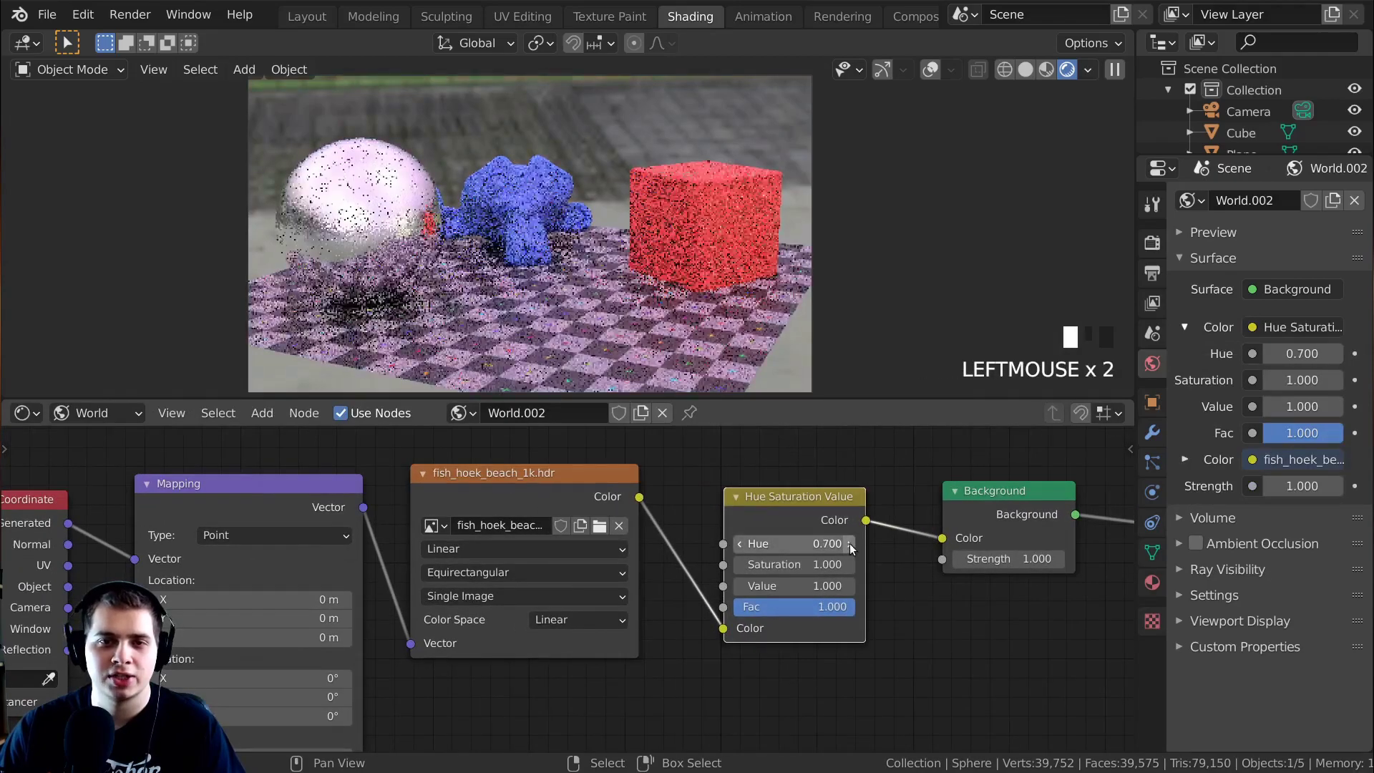
click(793, 566)
text(1.5)
key(Return)
scroll(809, 568, down, 5)
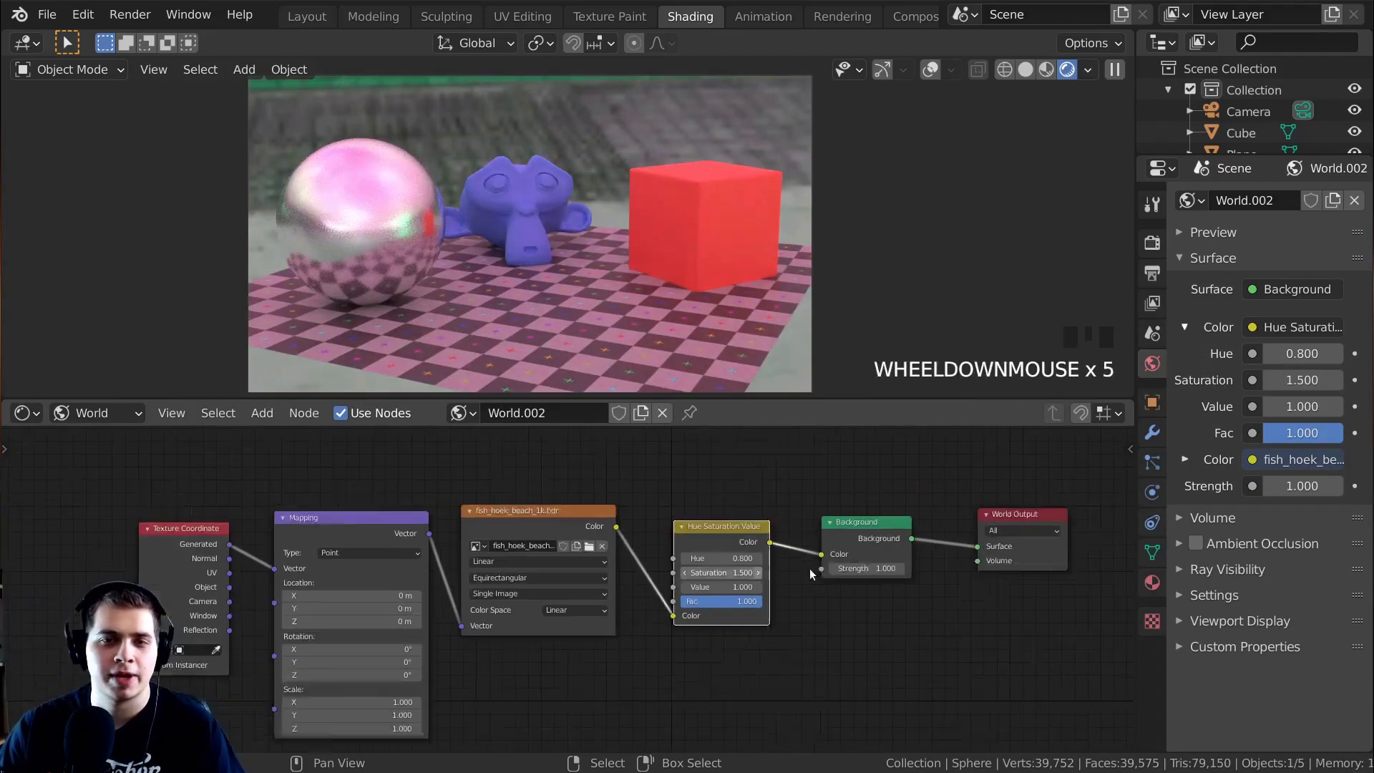
key(shift+a)
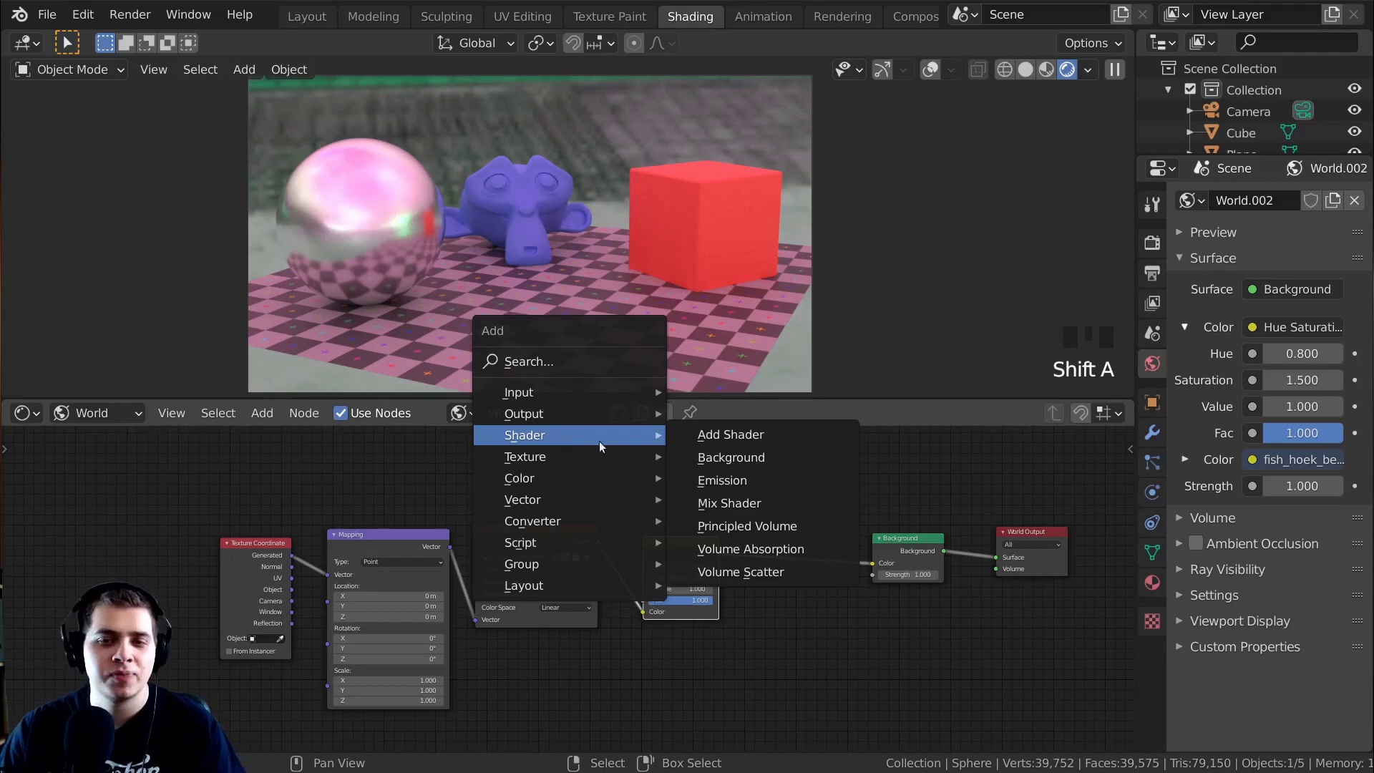
mouse_move(533, 521)
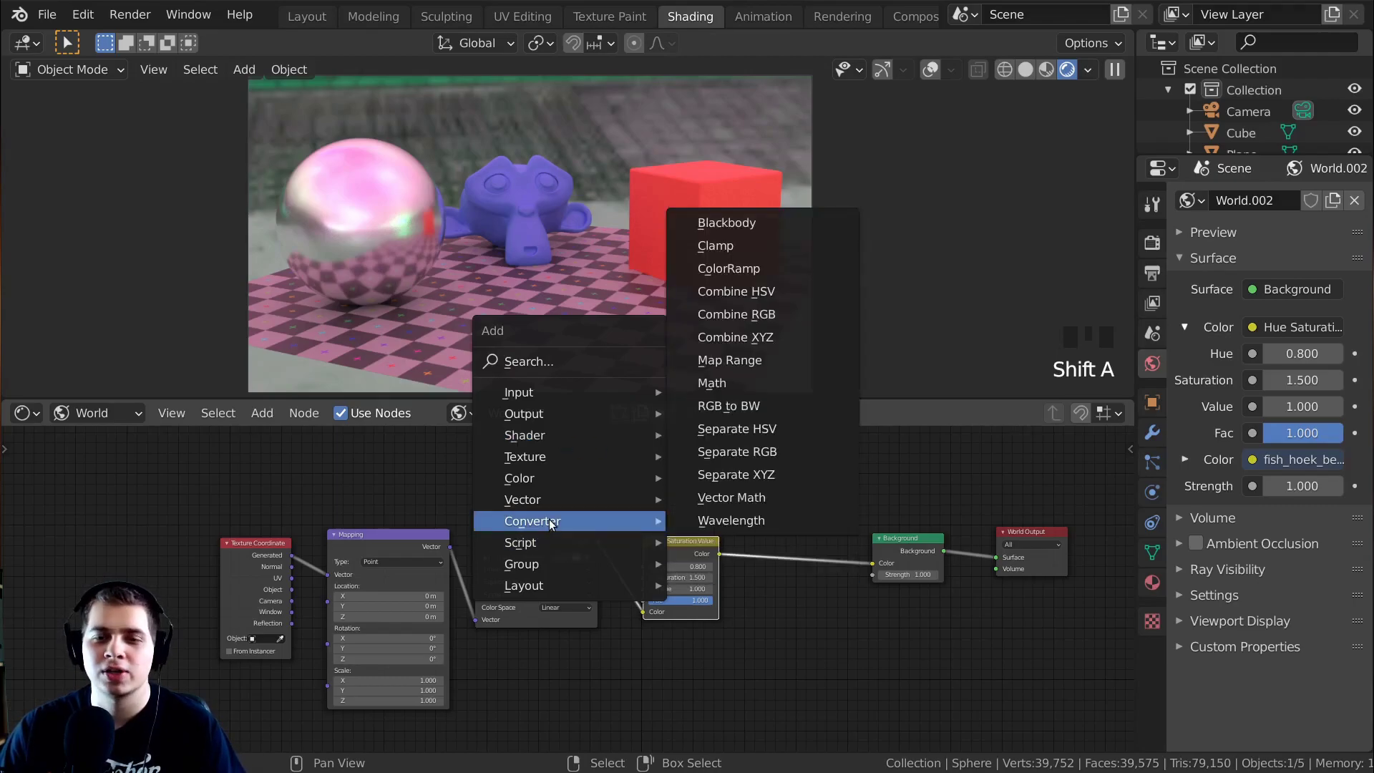
scroll(701, 240, down, 3)
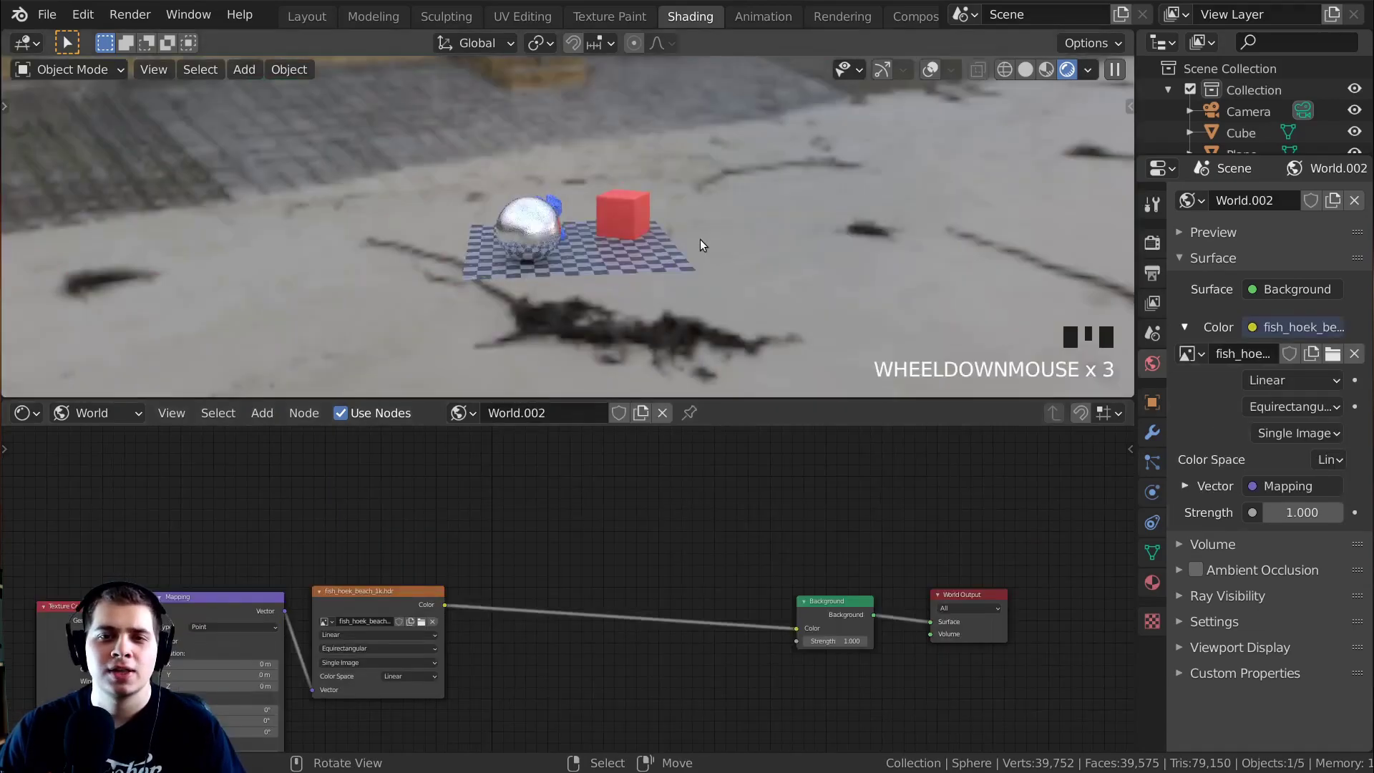
mouse_move(700, 239)
middle_down()
mouse_move(604, 204)
mouse_move(400, 170)
mouse_move(546, 180)
mouse_move(532, 202)
mouse_move(583, 241)
mouse_move(665, 239)
mouse_move(486, 232)
mouse_move(400, 308)
mouse_move(347, 308)
mouse_move(549, 290)
middle_up()
scroll(548, 228, down, 4)
Step: Insert an RGB Curves node between the beach image and the Background node
key(KP_0)
scroll(663, 134, up, 4)
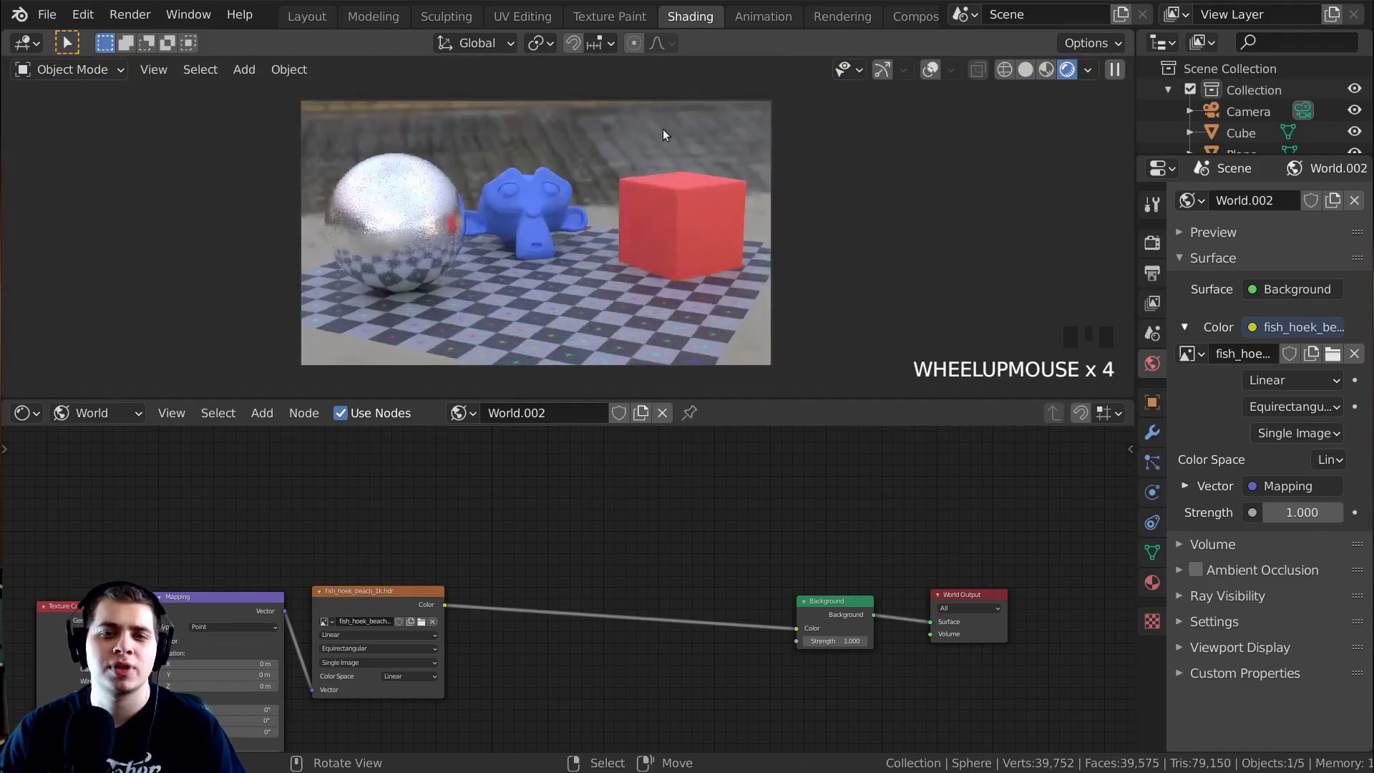
scroll(523, 621, up, 2)
middle_drag(523, 621, 677, 523)
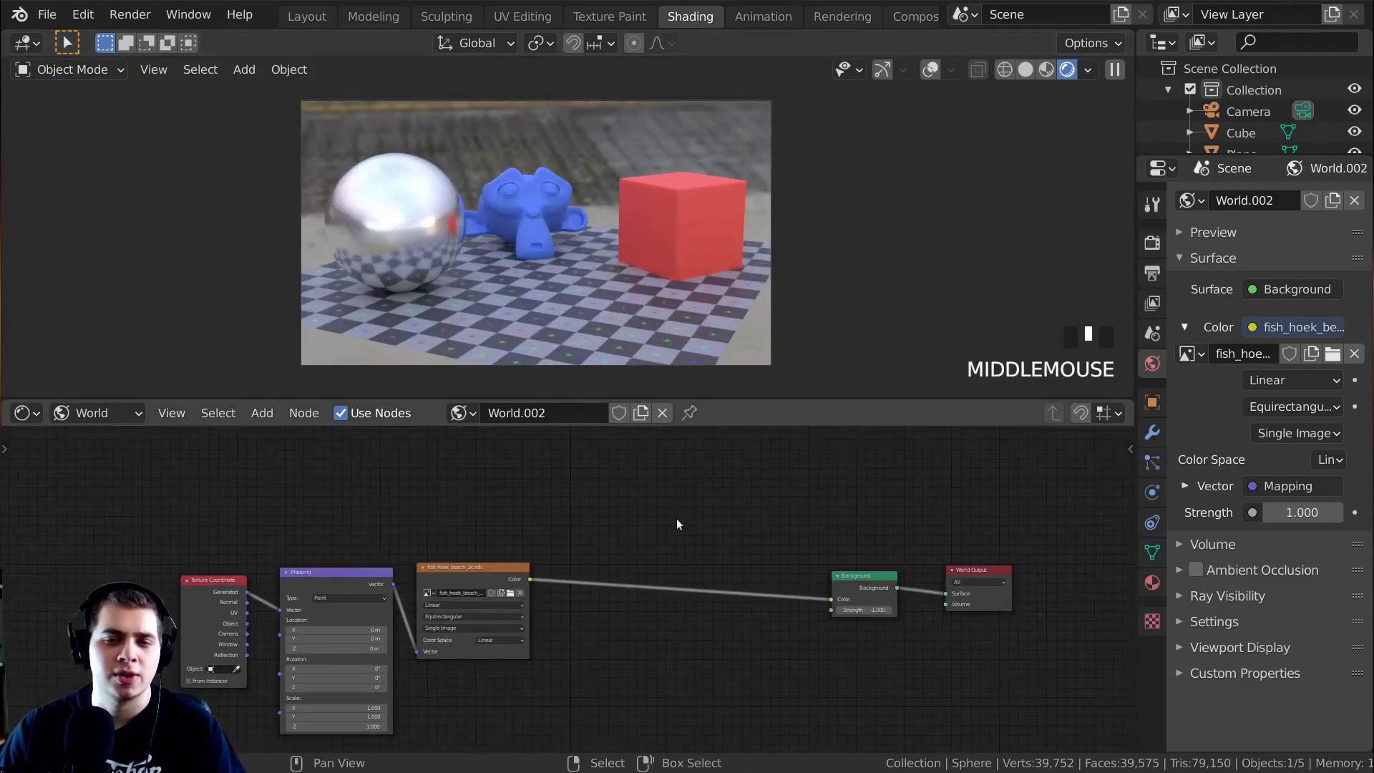
scroll(676, 524, up, 1)
key(shift+a)
click(628, 483)
text(rgb)
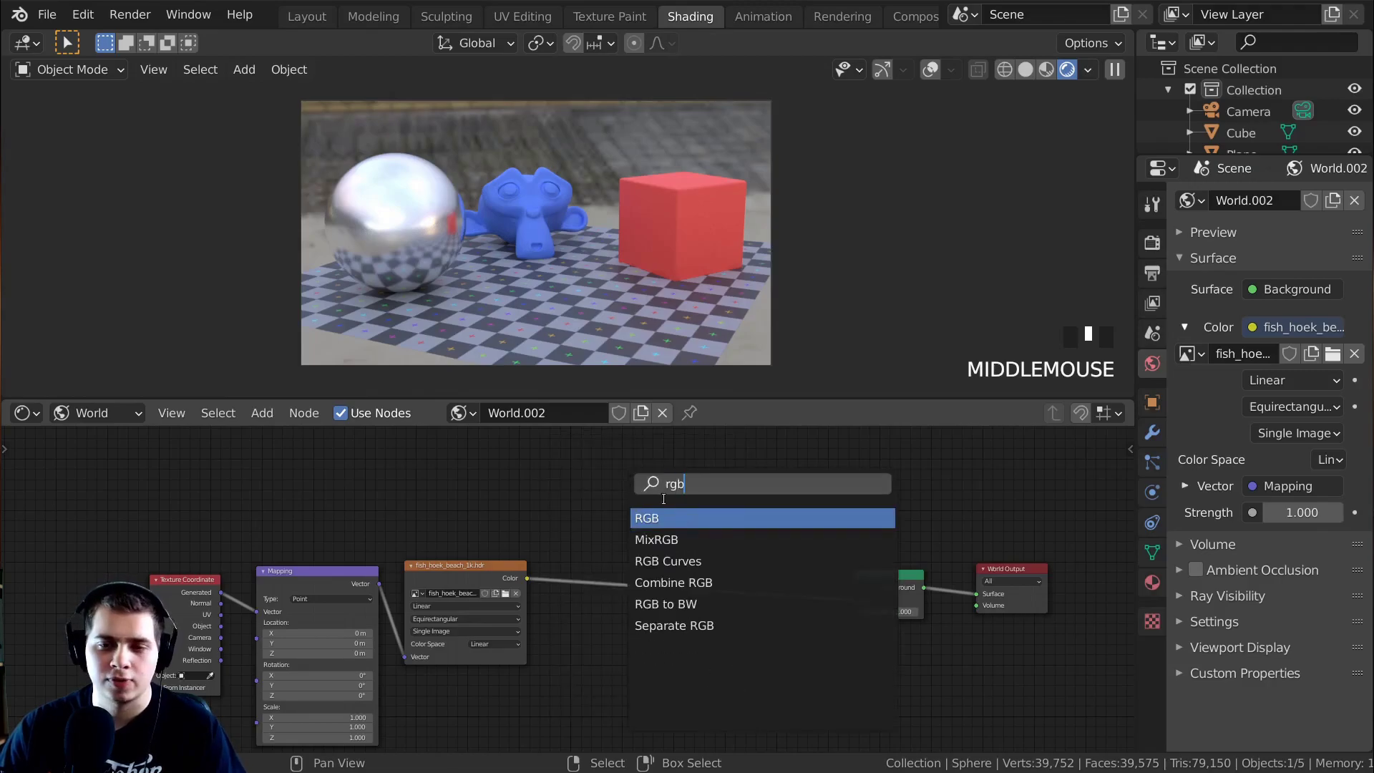
click(739, 560)
click(714, 578)
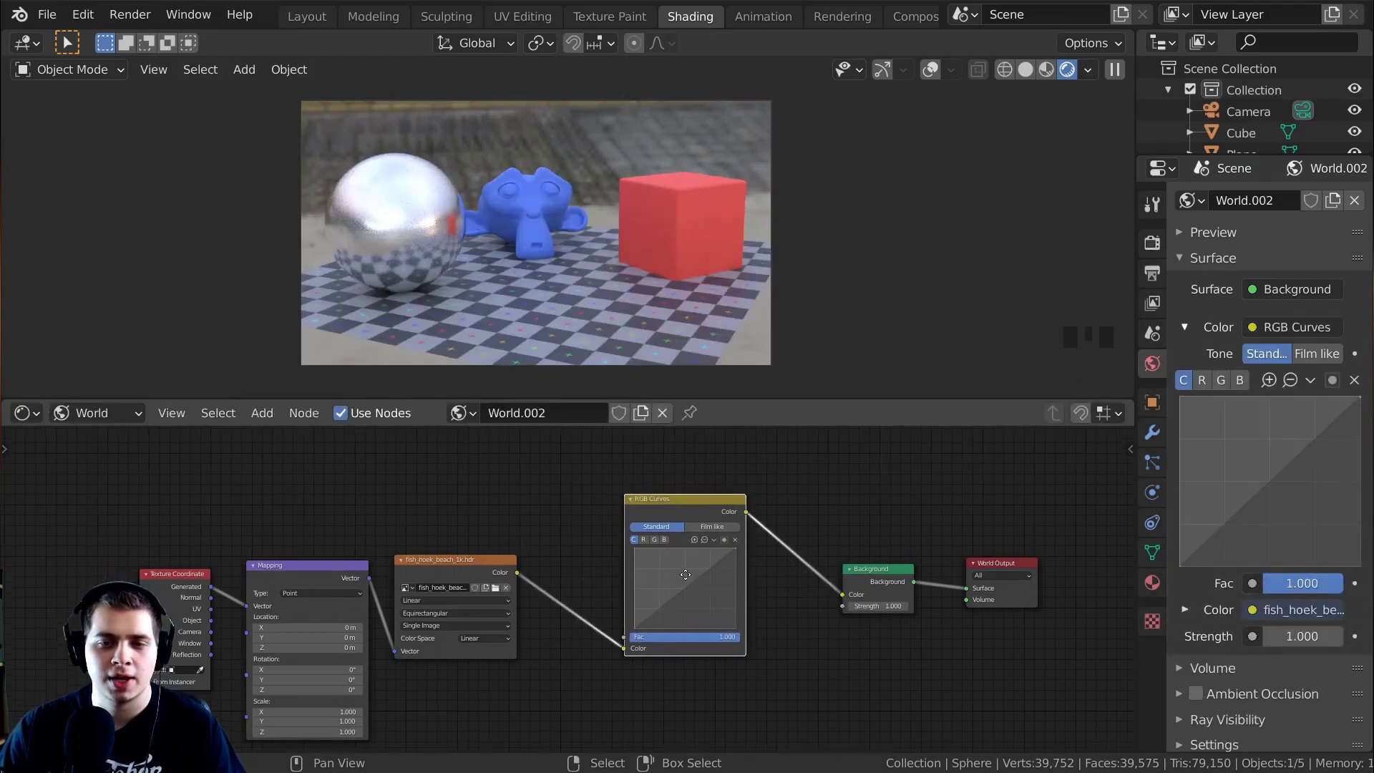
scroll(789, 548, up, 10)
Step: Add and raise a point on the combined curve to brighten the HDRI
drag(794, 582, 793, 551)
middle_drag(793, 551, 710, 627)
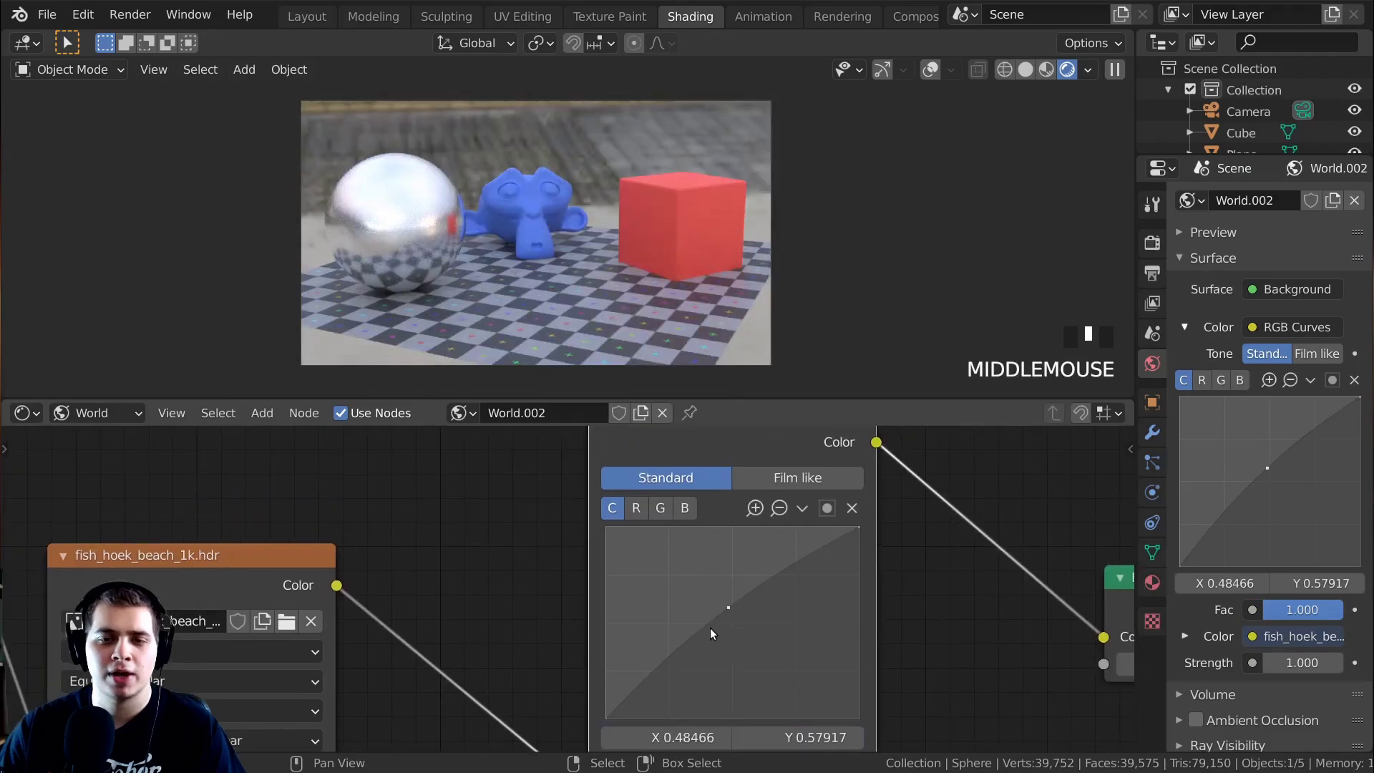
scroll(709, 628, down, 1)
drag(711, 605, 710, 599)
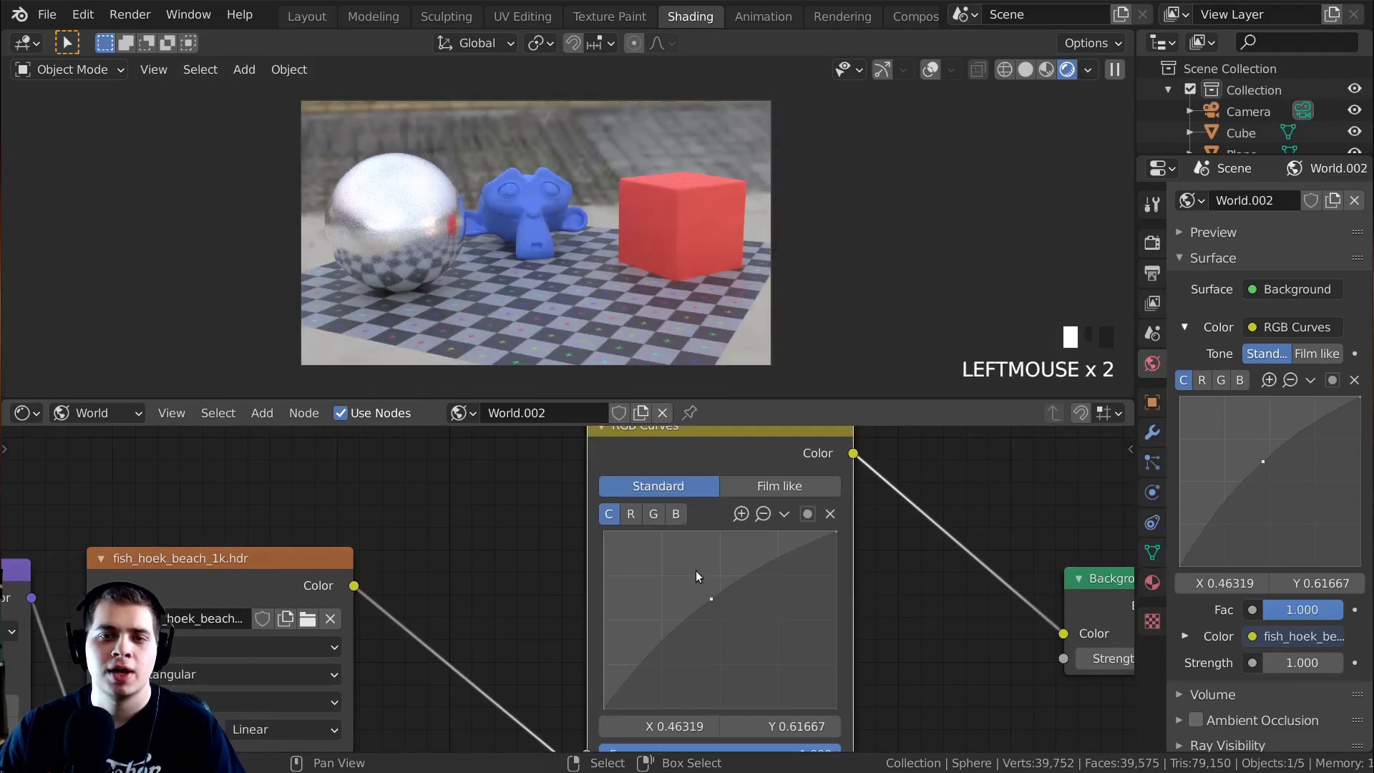
Step: Raise a point on the red curve and add a point on the green curve
click(630, 516)
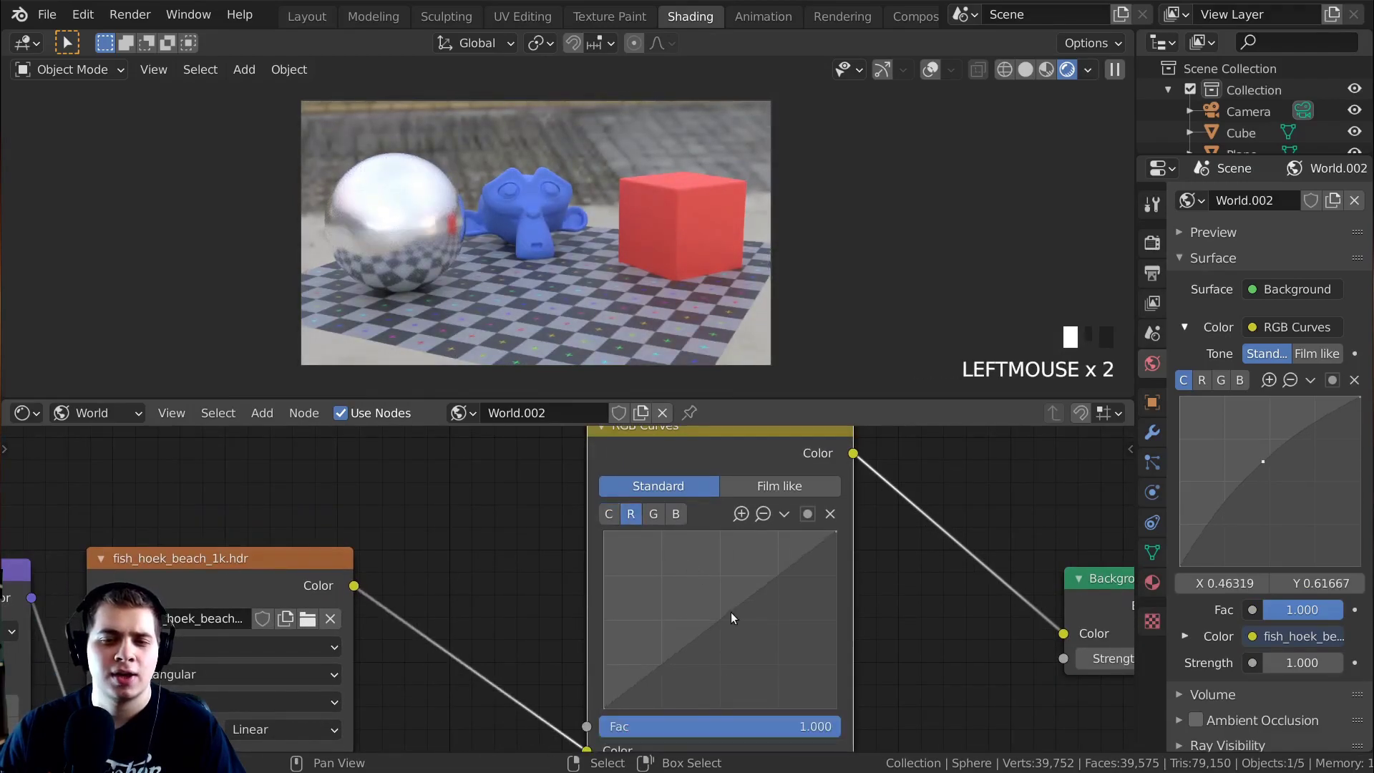
click(712, 610)
drag(713, 611, 707, 602)
click(652, 515)
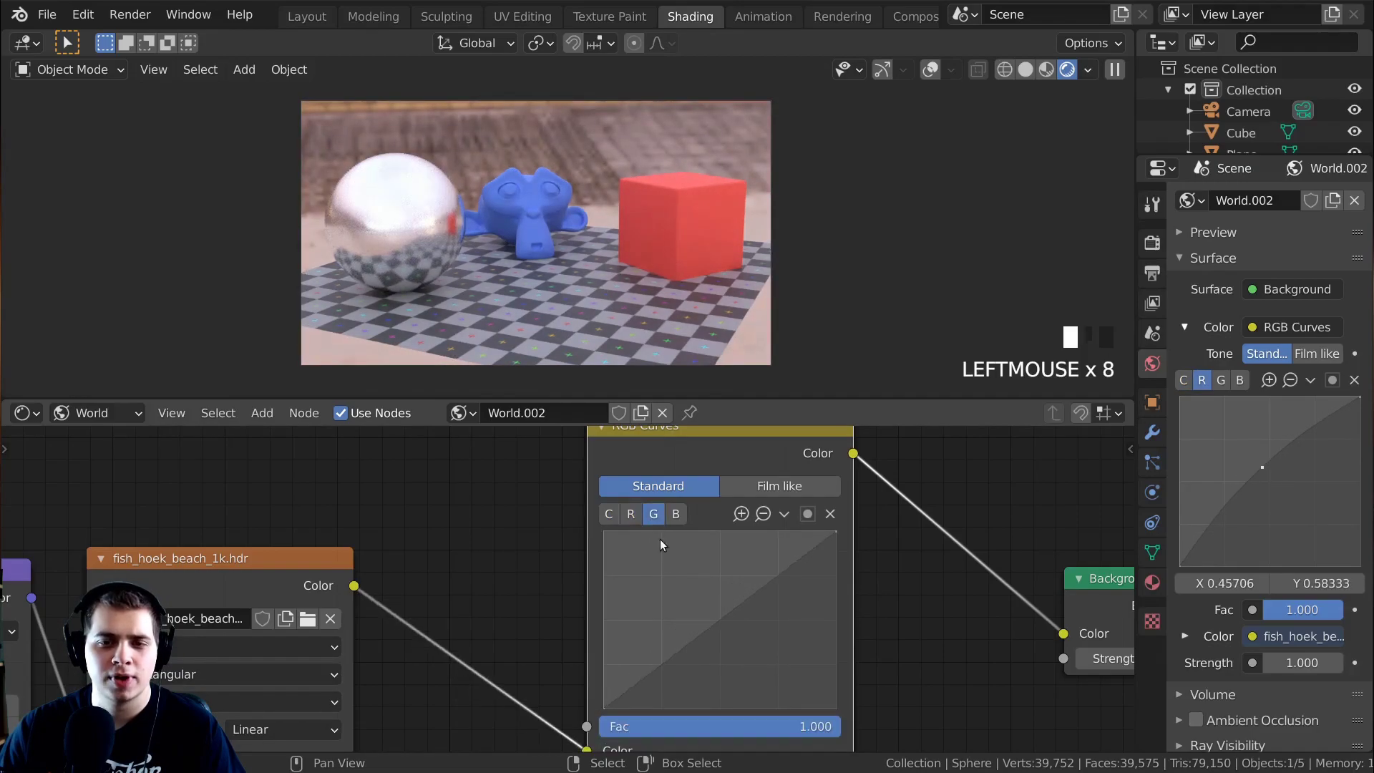
click(713, 608)
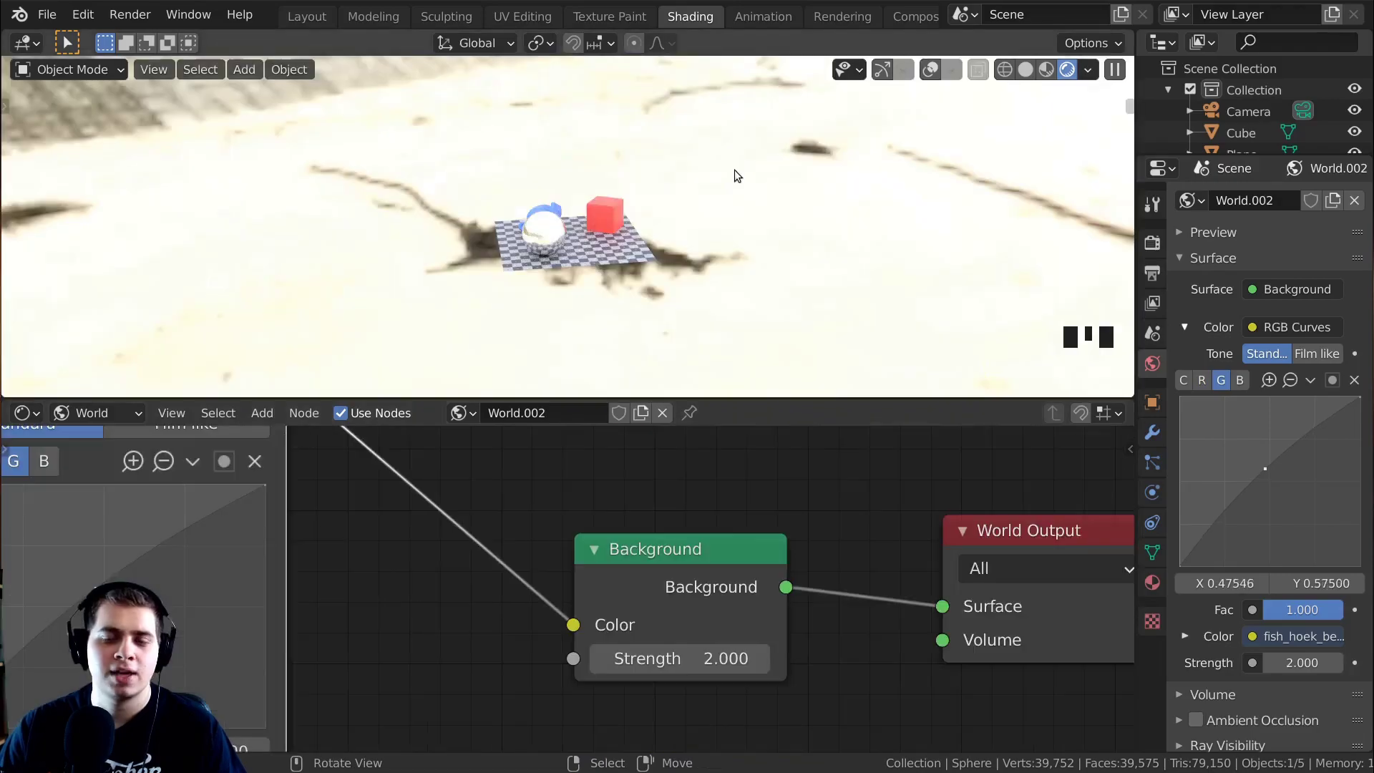
mouse_move(935, 261)
middle_down()
mouse_move(786, 153)
mouse_move(430, 311)
mouse_move(610, 183)
mouse_move(719, 173)
mouse_move(664, 152)
middle_up()
key(shift+a)
Step: Add a Sun light, rotate and move it above the objects, and preview it in rendered shading
middle_drag(595, 115, 721, 144)
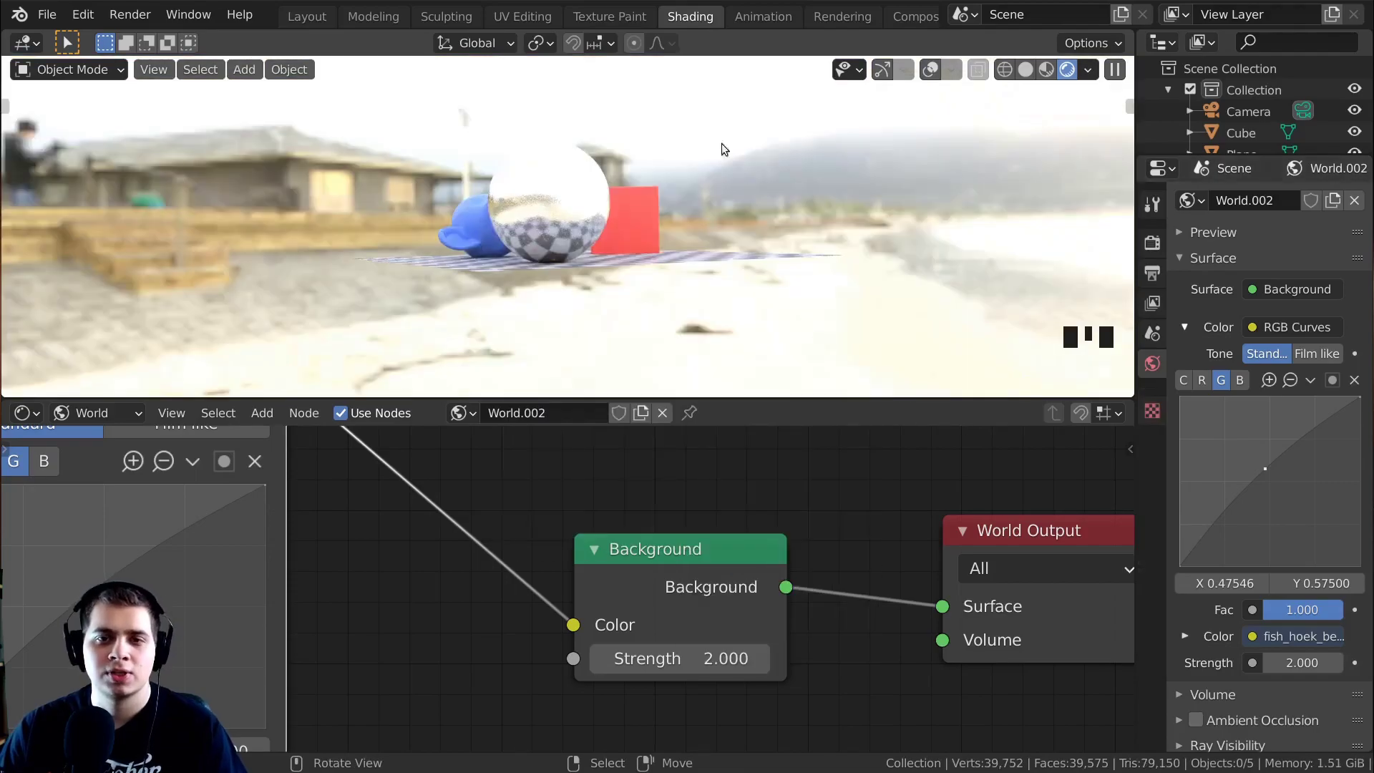
key(shift+a)
mouse_move(636, 404)
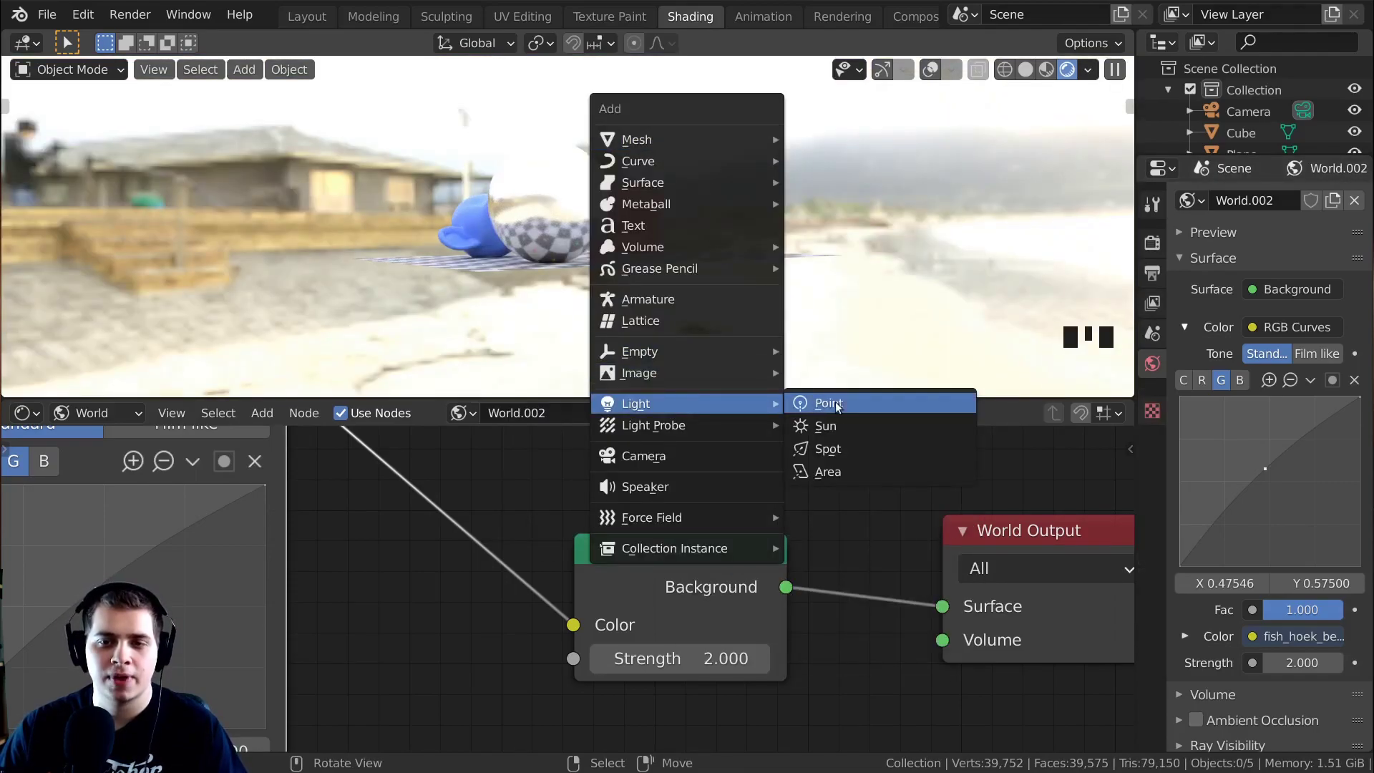
click(826, 425)
key(g)
click(728, 219)
key(r)
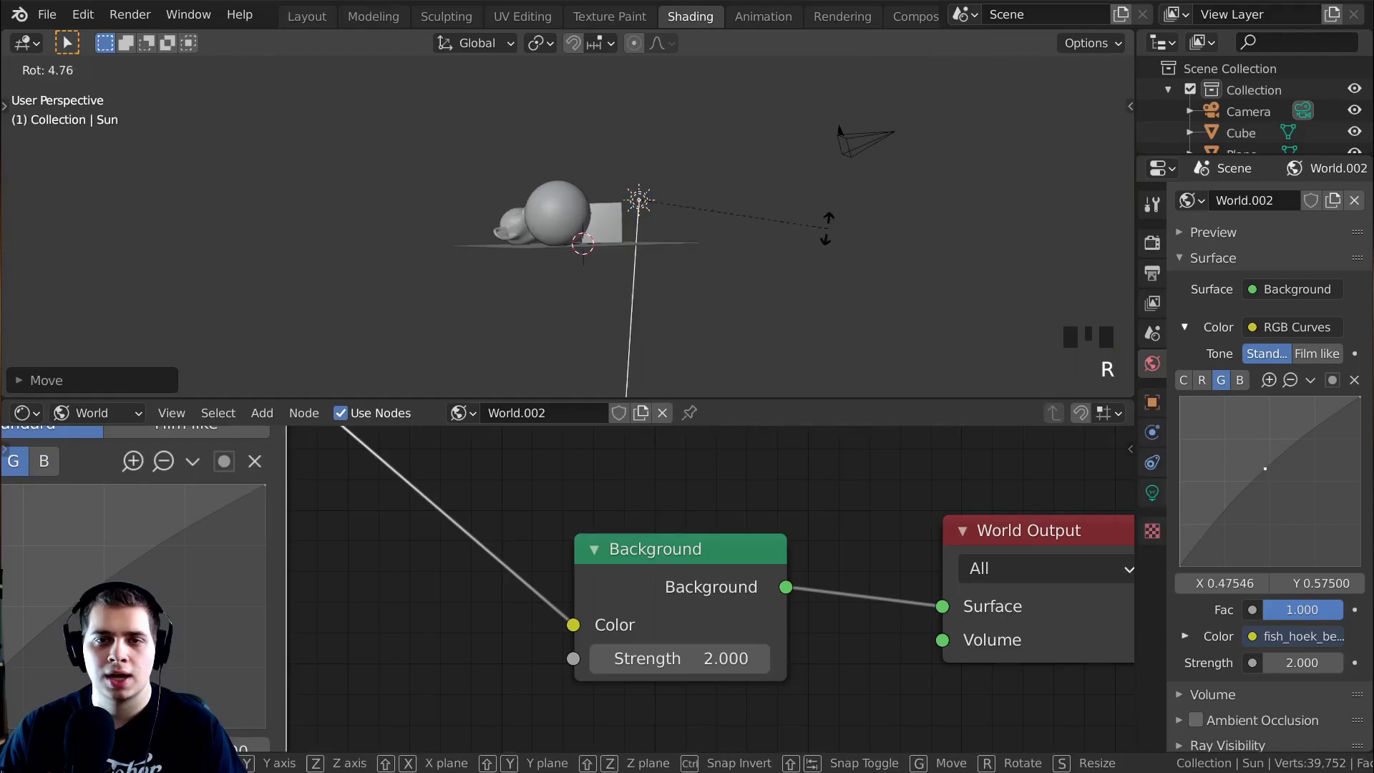
click(795, 264)
key(g)
click(859, 240)
key(z)
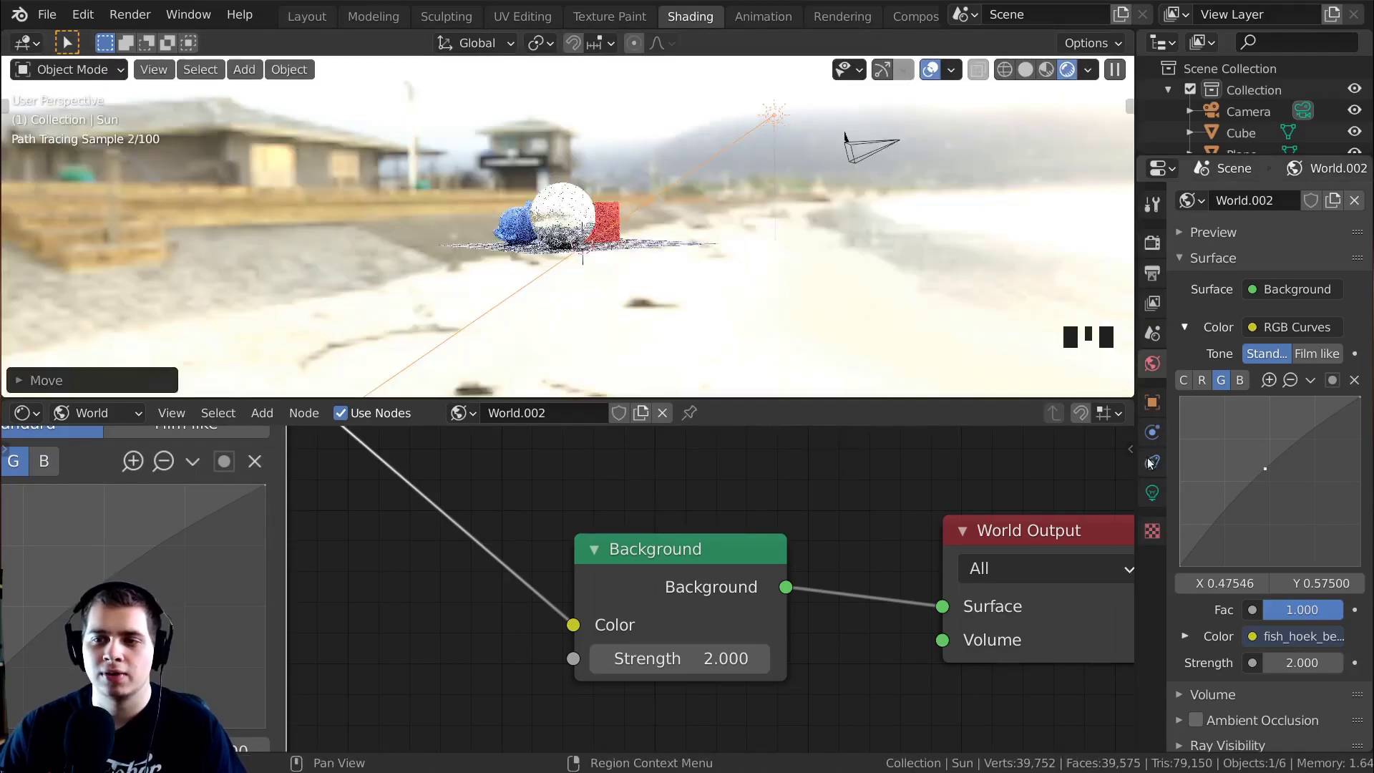
click(1152, 493)
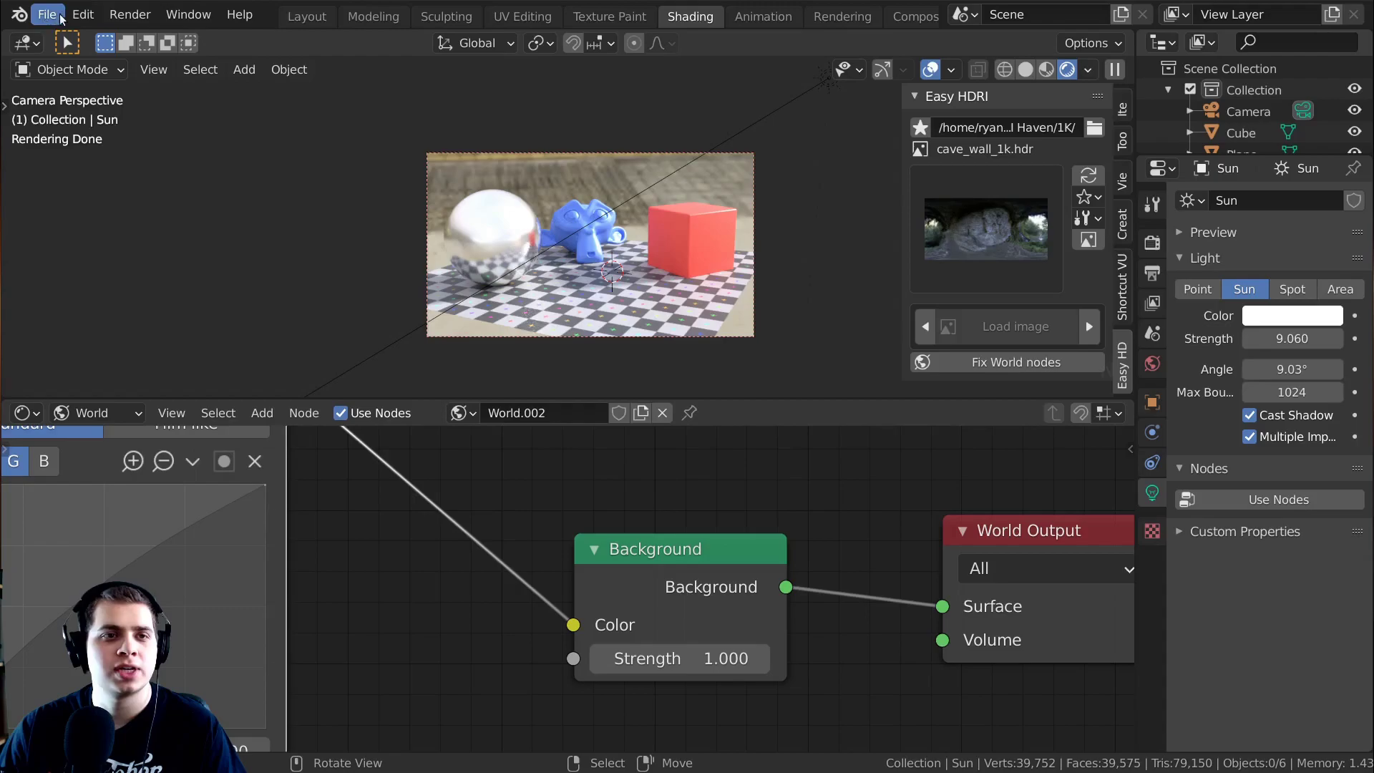
Step: Search Preferences add-ons for 'hdri', check that Easy HDRI is enabled, then close Preferences
click(83, 14)
click(99, 322)
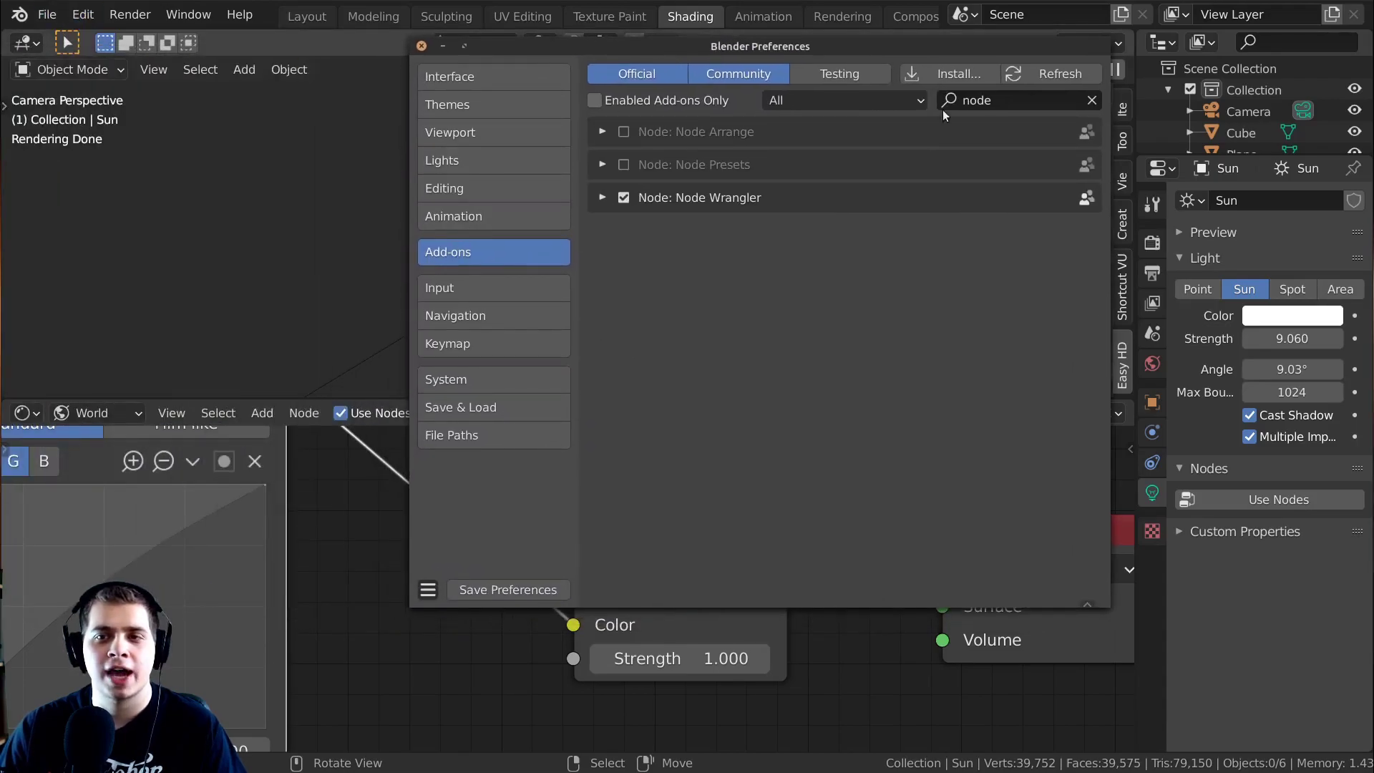
click(970, 106)
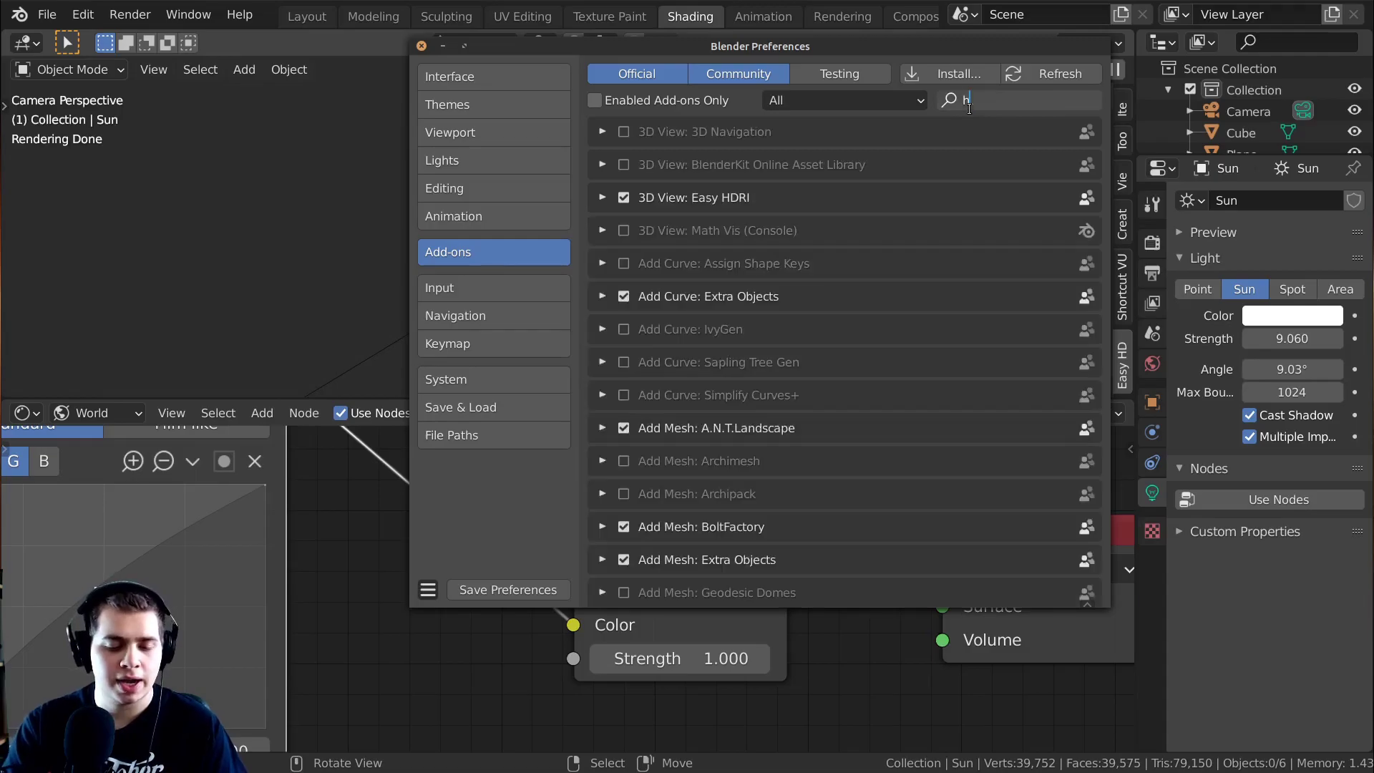
text(hdri)
key(Return)
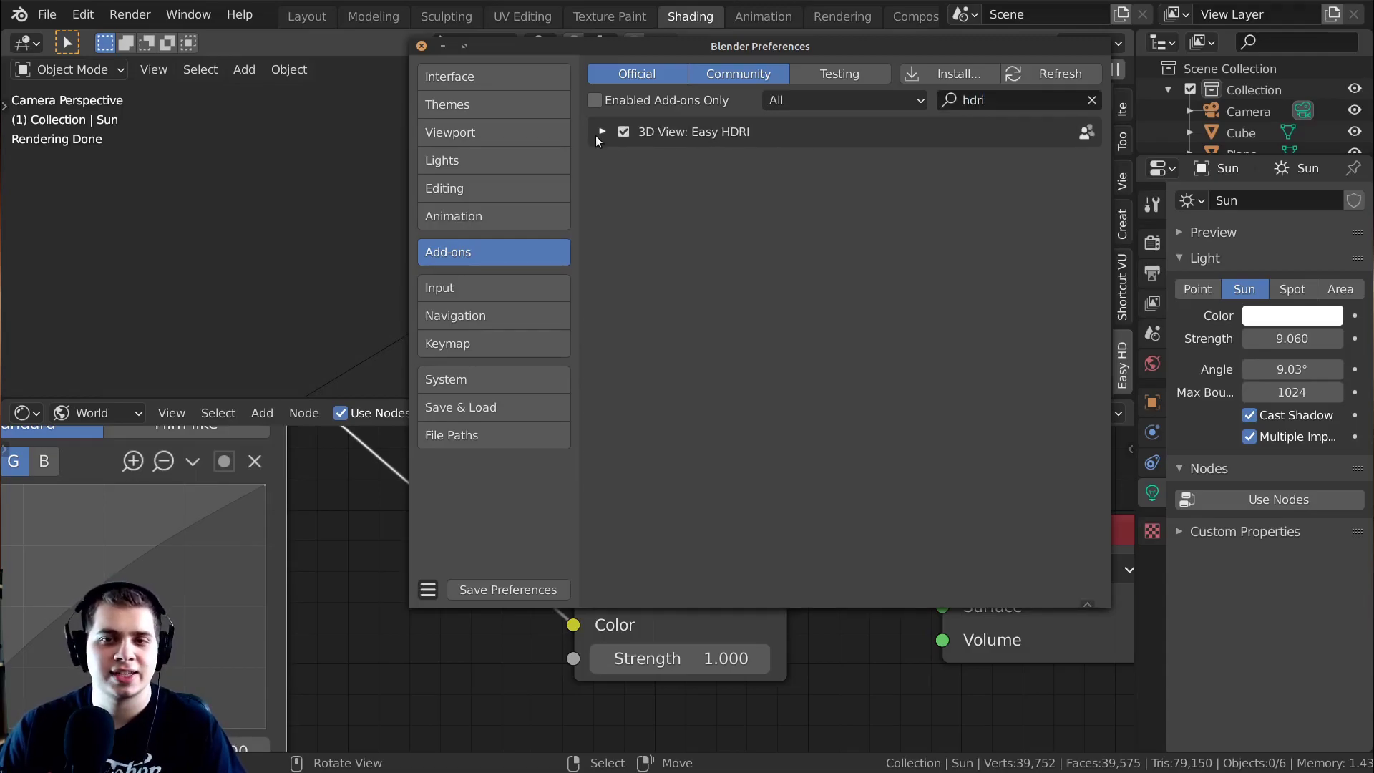
click(602, 131)
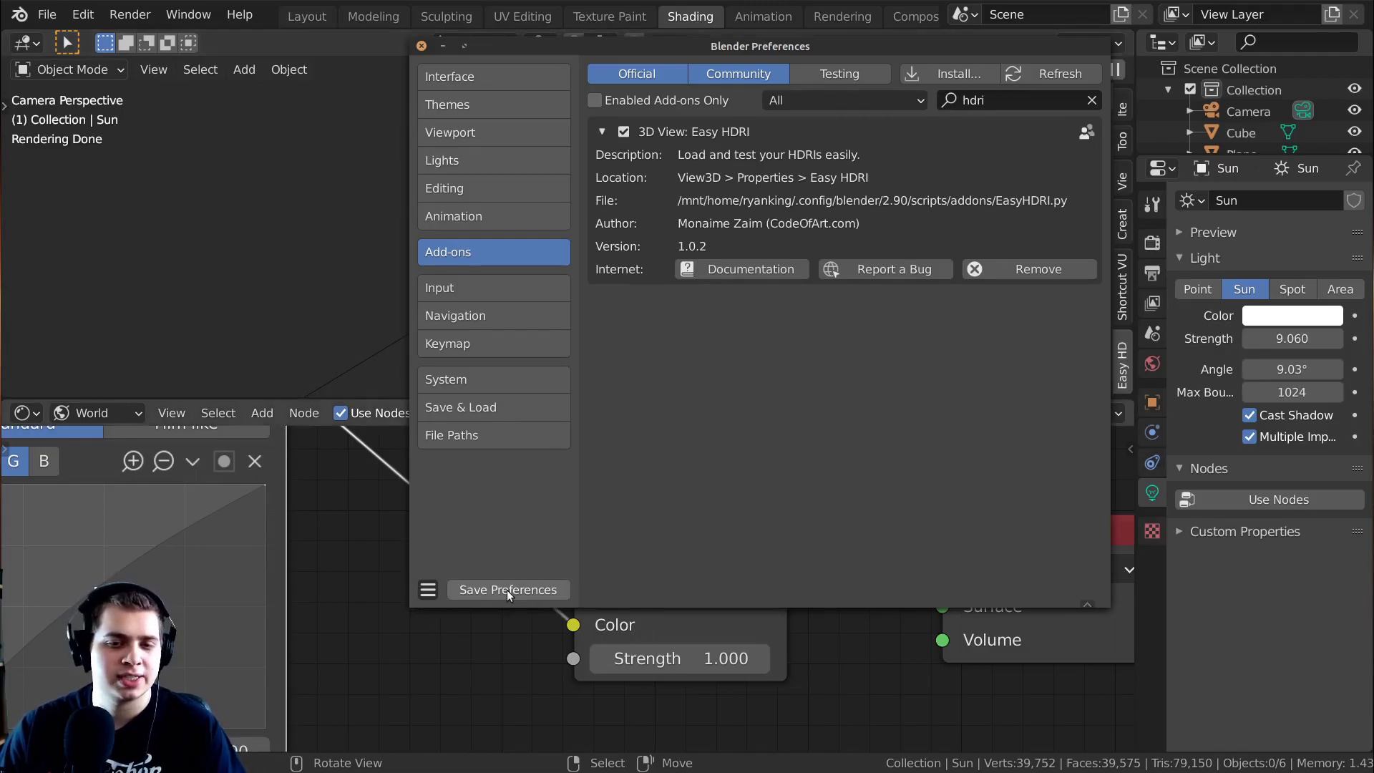
click(427, 591)
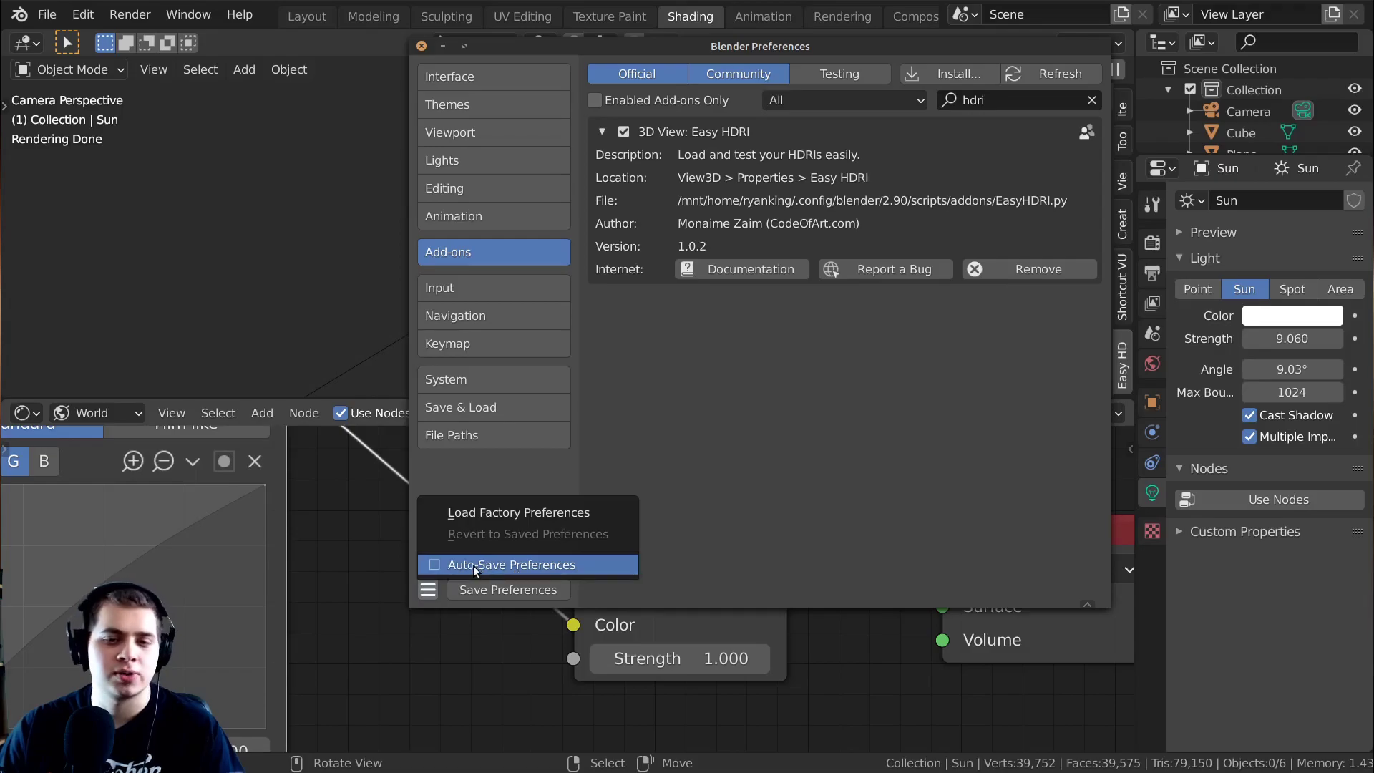
click(421, 46)
Step: In Layout, show the sidebar and set Easy HDRI's folder to the 1K HDRI directory
click(308, 16)
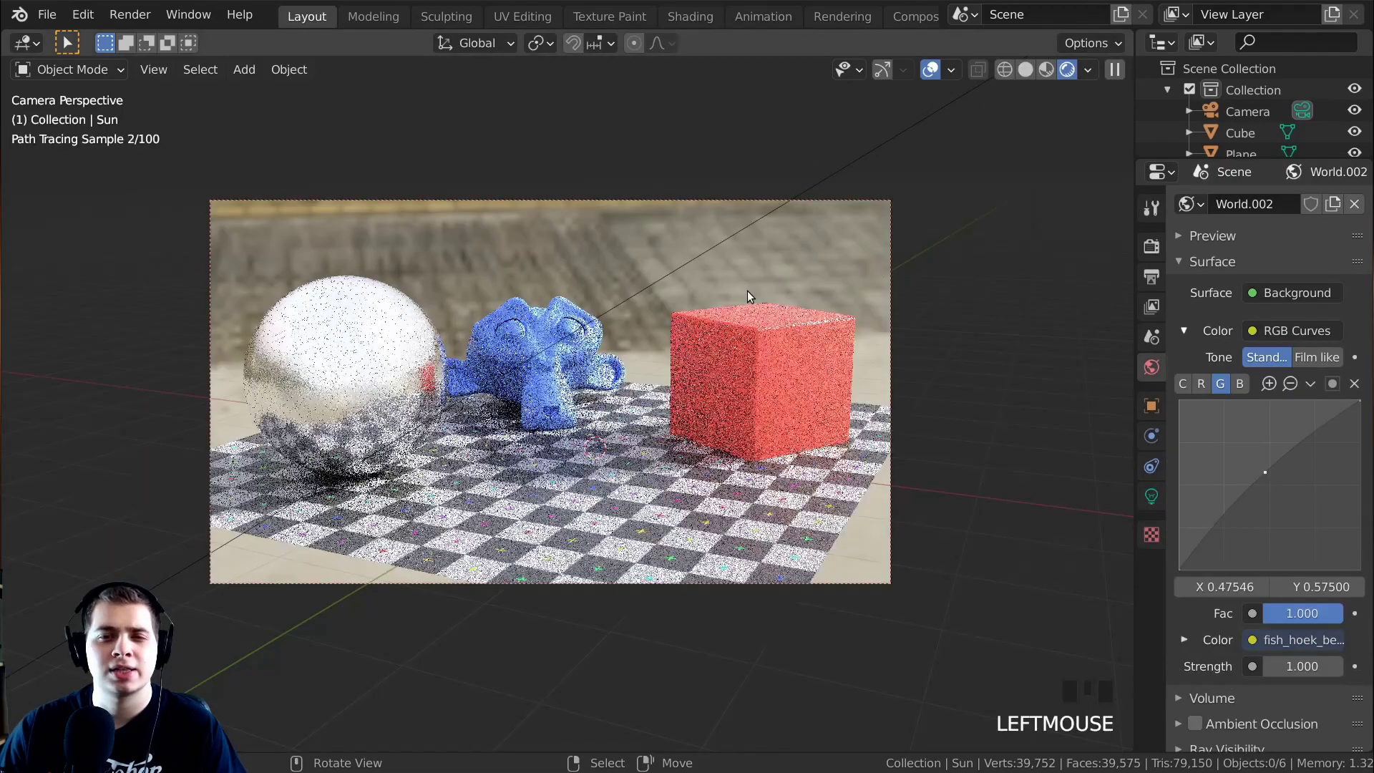
key(n)
shift+middle_drag(748, 294, 747, 278)
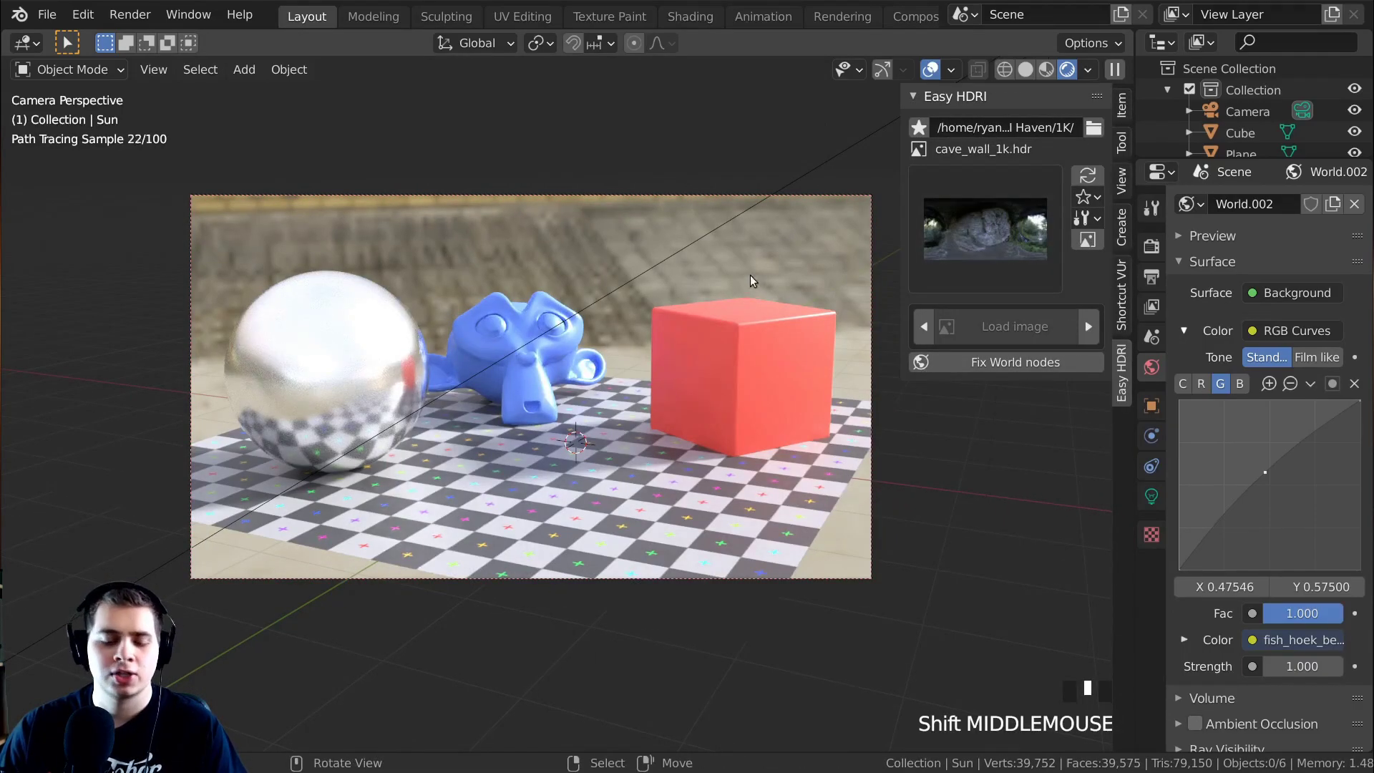
key(n)
key(n)
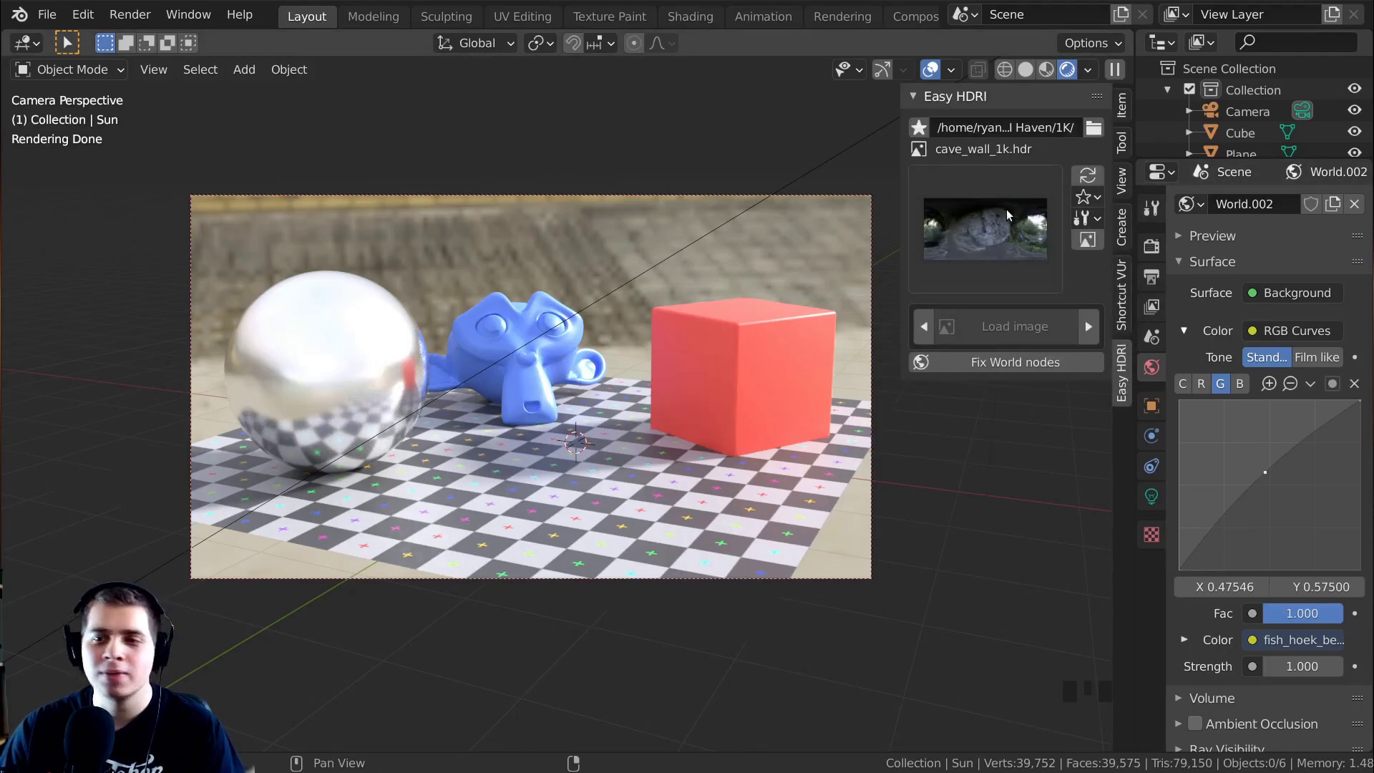
click(1094, 128)
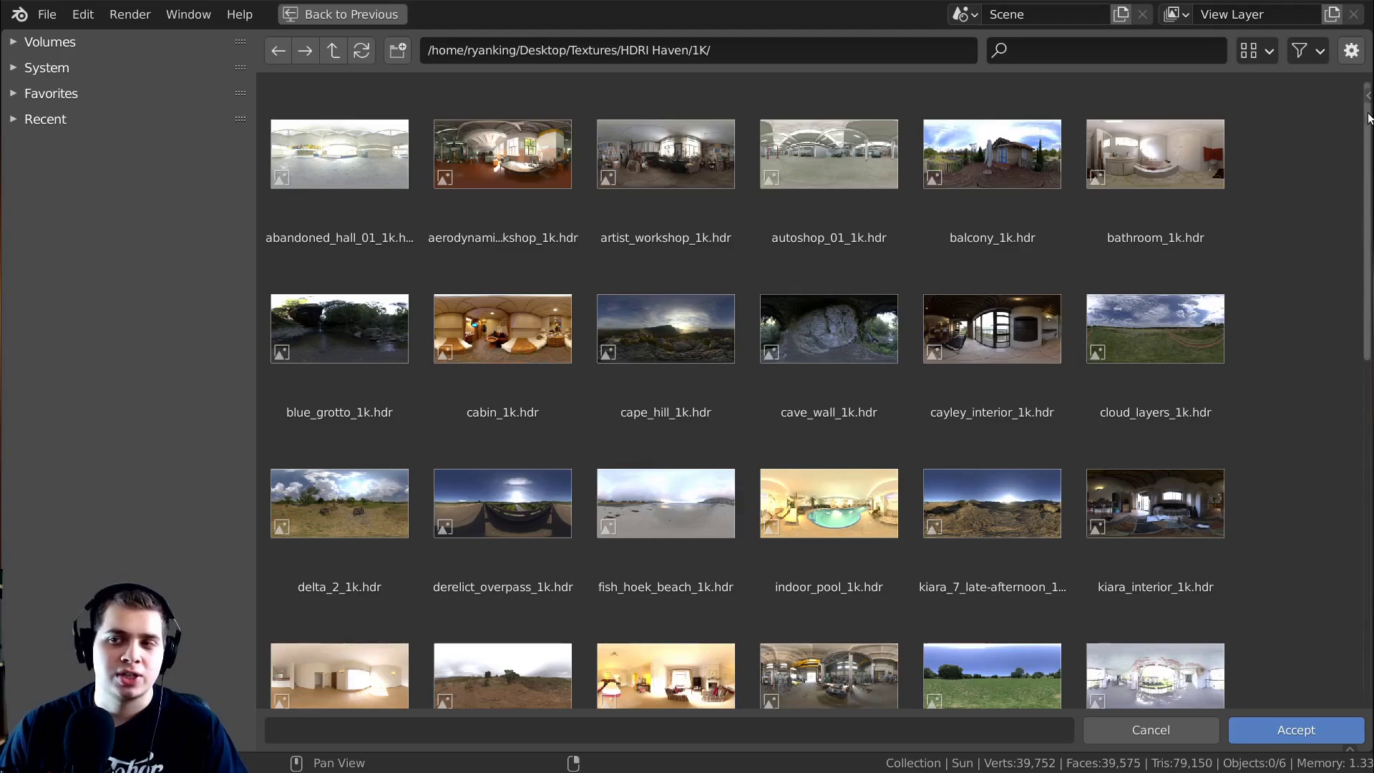
drag(1368, 118, 1298, 482)
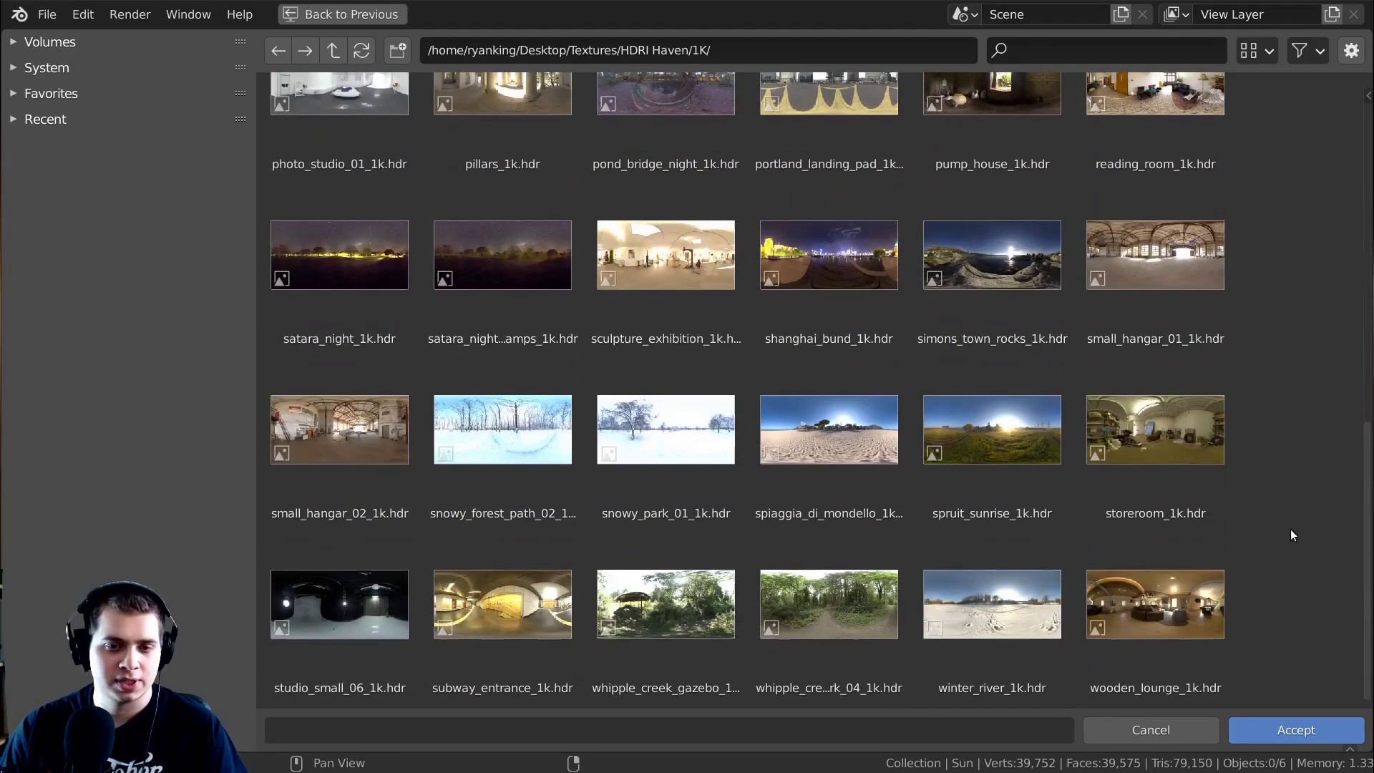
click(1309, 738)
click(979, 241)
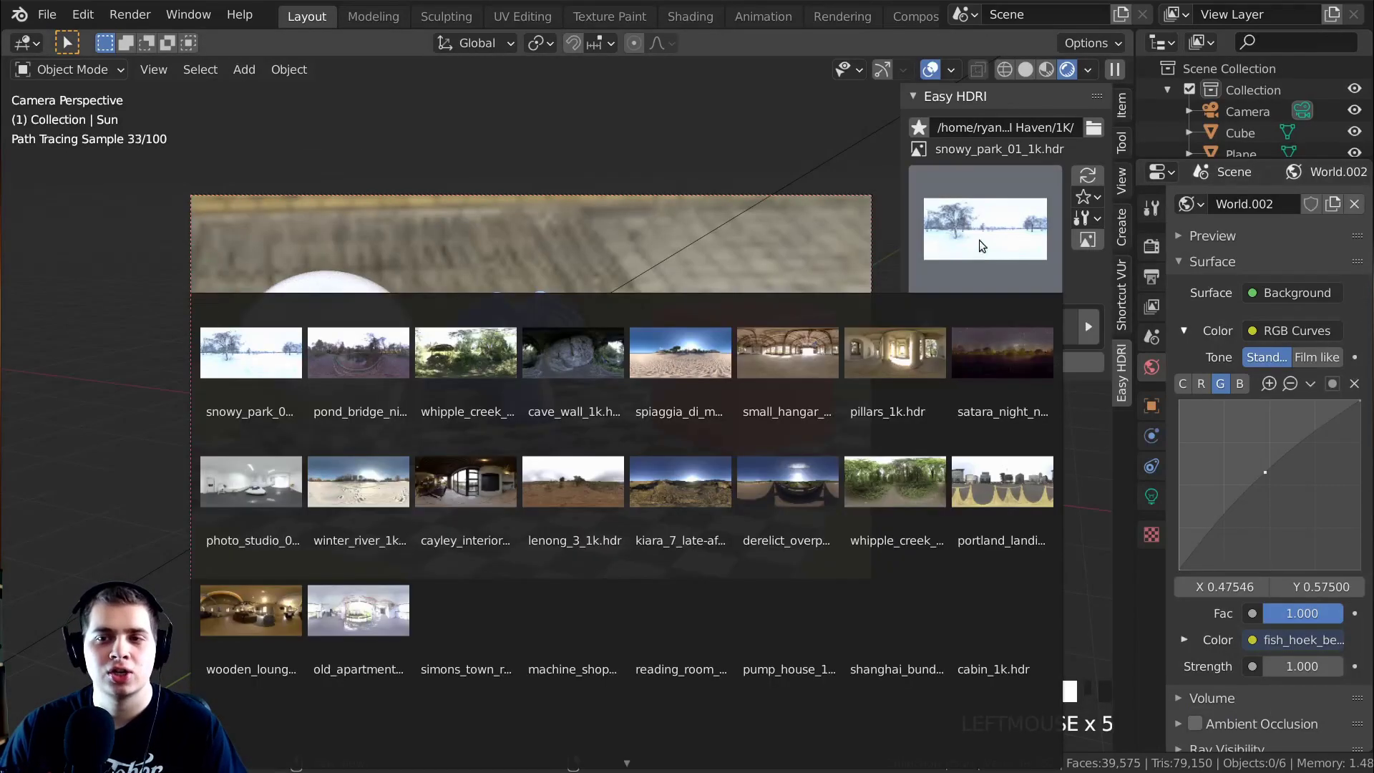
Step: Load the kiara late-afternoon HDRI from the thumbnails and fix the Easy HDRI world nodes
click(359, 481)
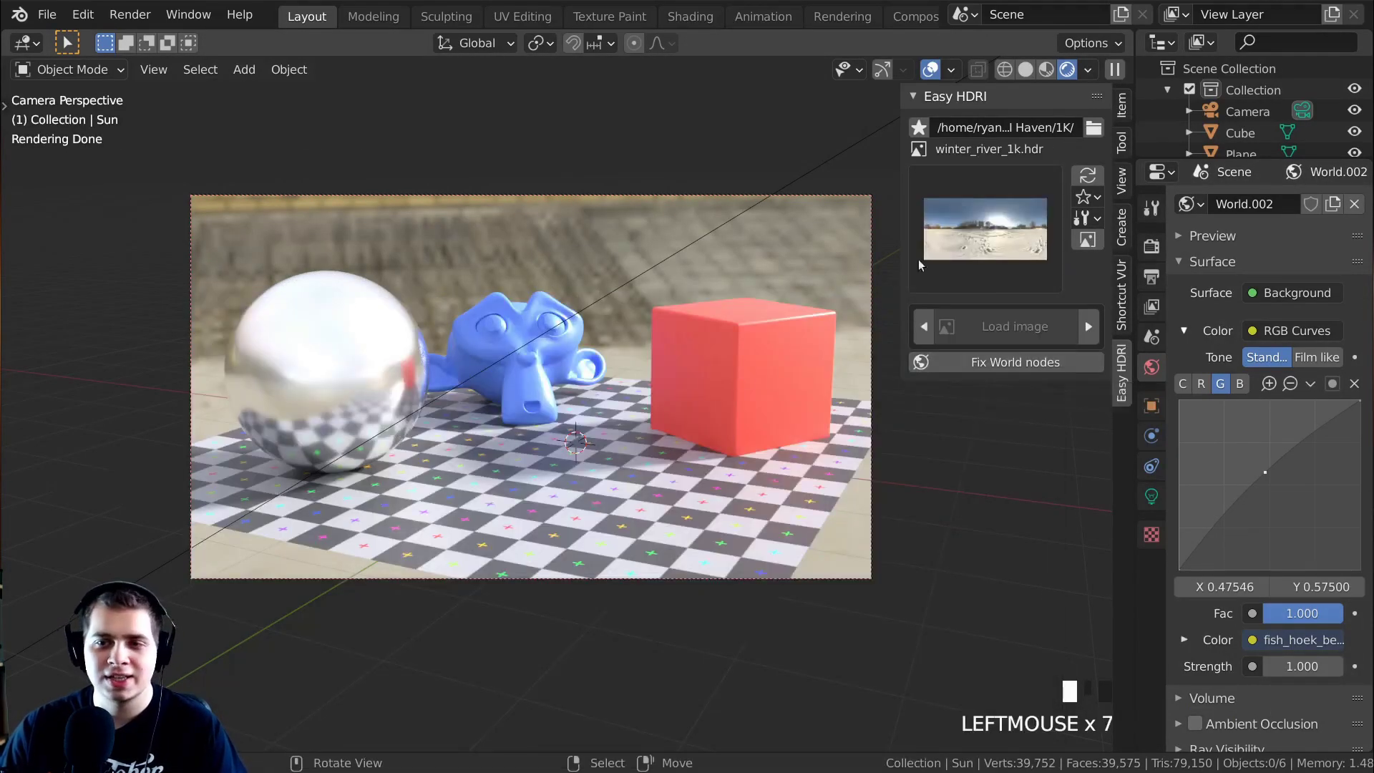
click(966, 241)
click(681, 493)
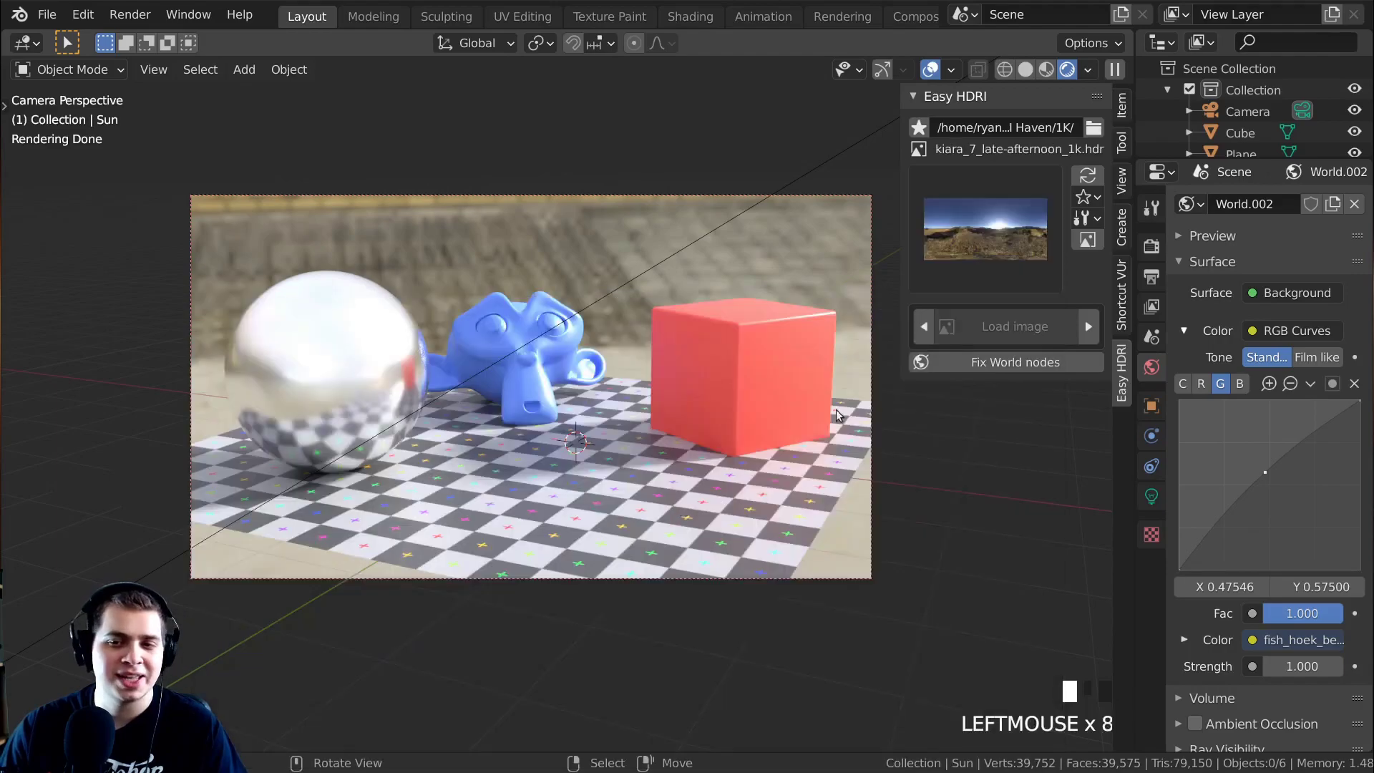
click(977, 362)
Step: Try the cave wall, kiara, whipple creek and shanghai bund HDRIs from the thumbnail grid
drag(988, 263, 573, 354)
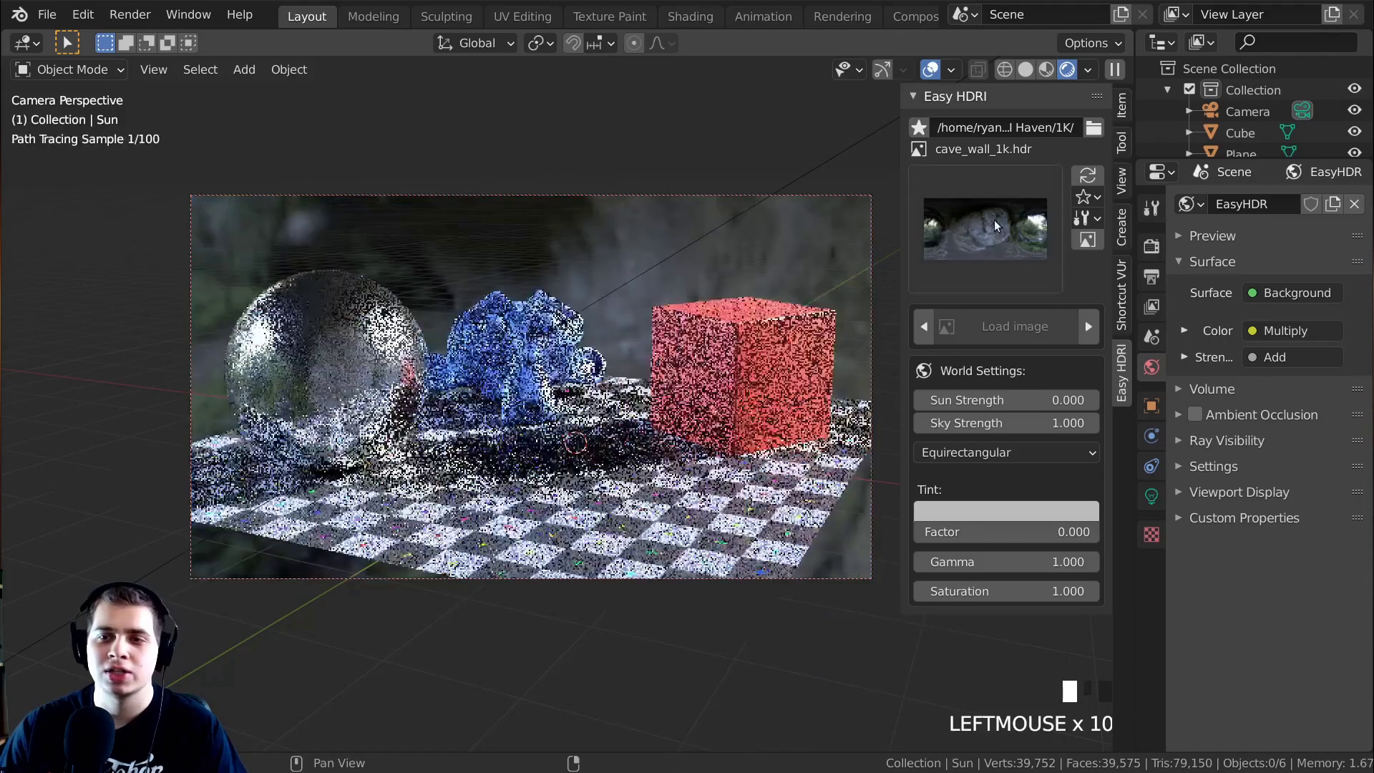
click(993, 219)
drag(715, 520, 715, 520)
drag(979, 254, 894, 488)
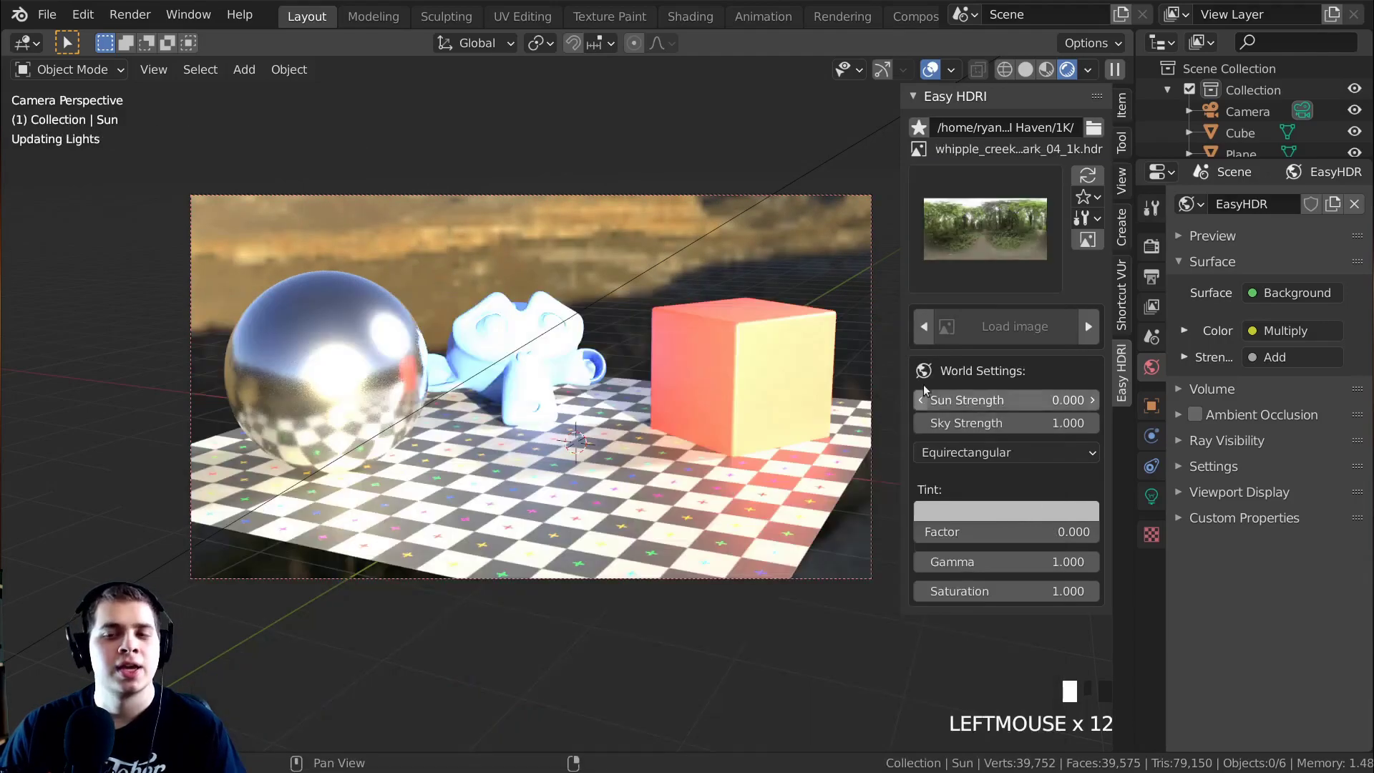
click(984, 228)
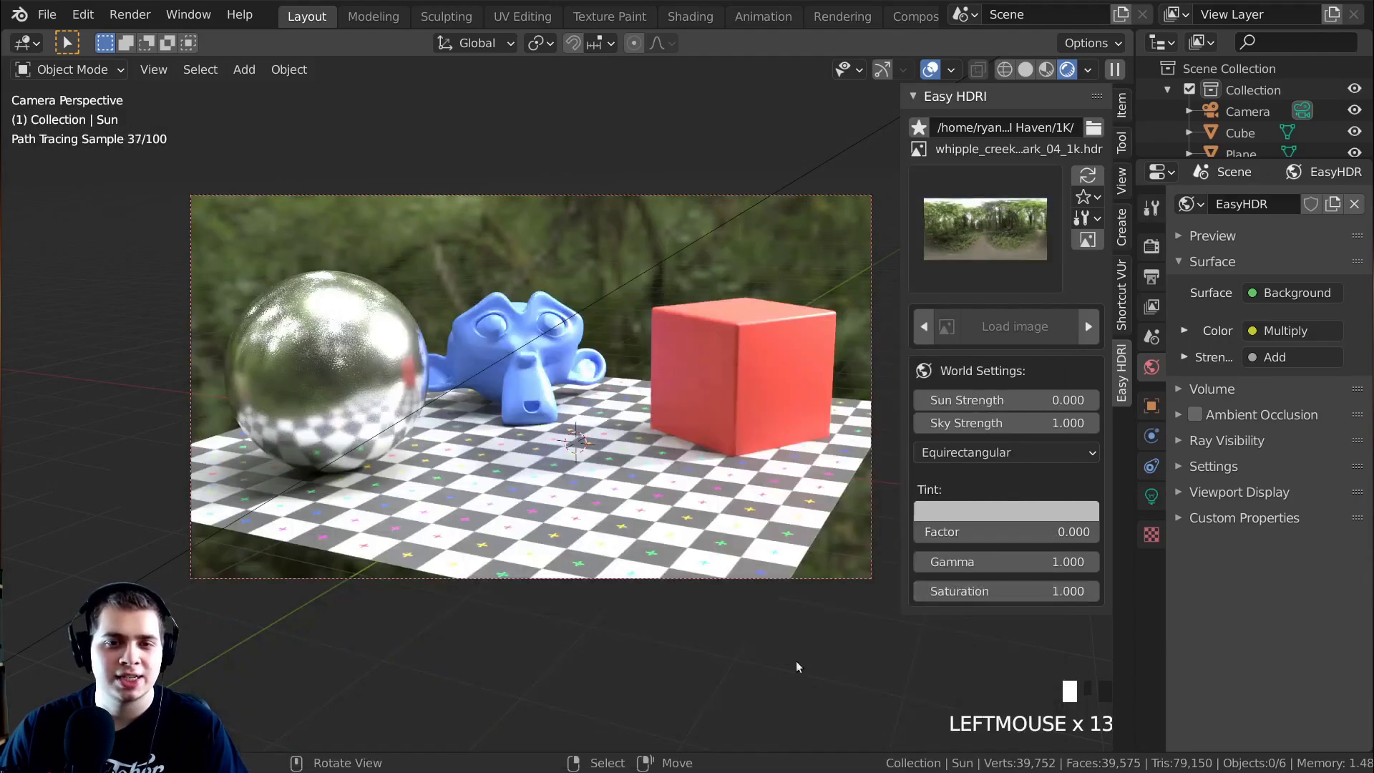
drag(983, 228, 895, 610)
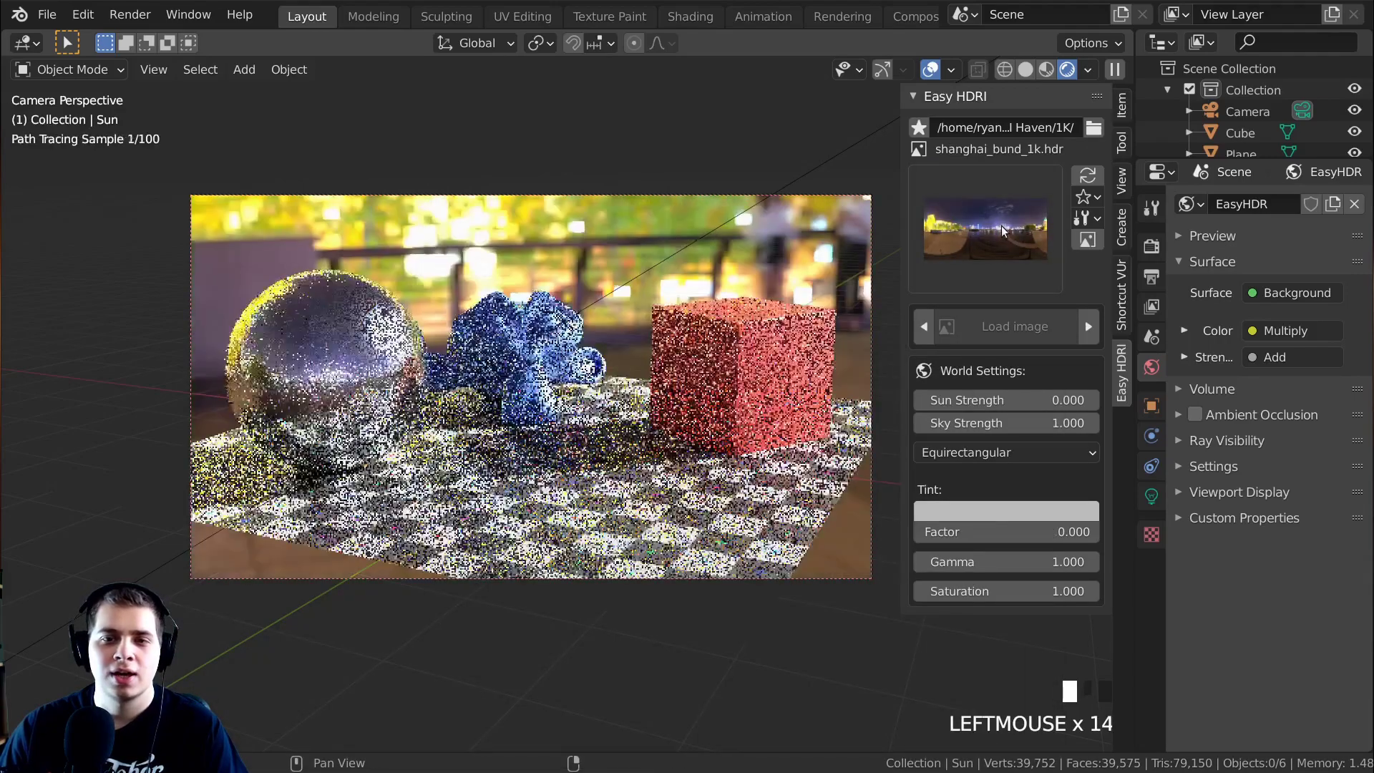
Step: Preview the old apartments and snowy park HDRIs from the thumbnail grid
click(1001, 225)
drag(686, 561, 358, 610)
drag(985, 228, 219, 642)
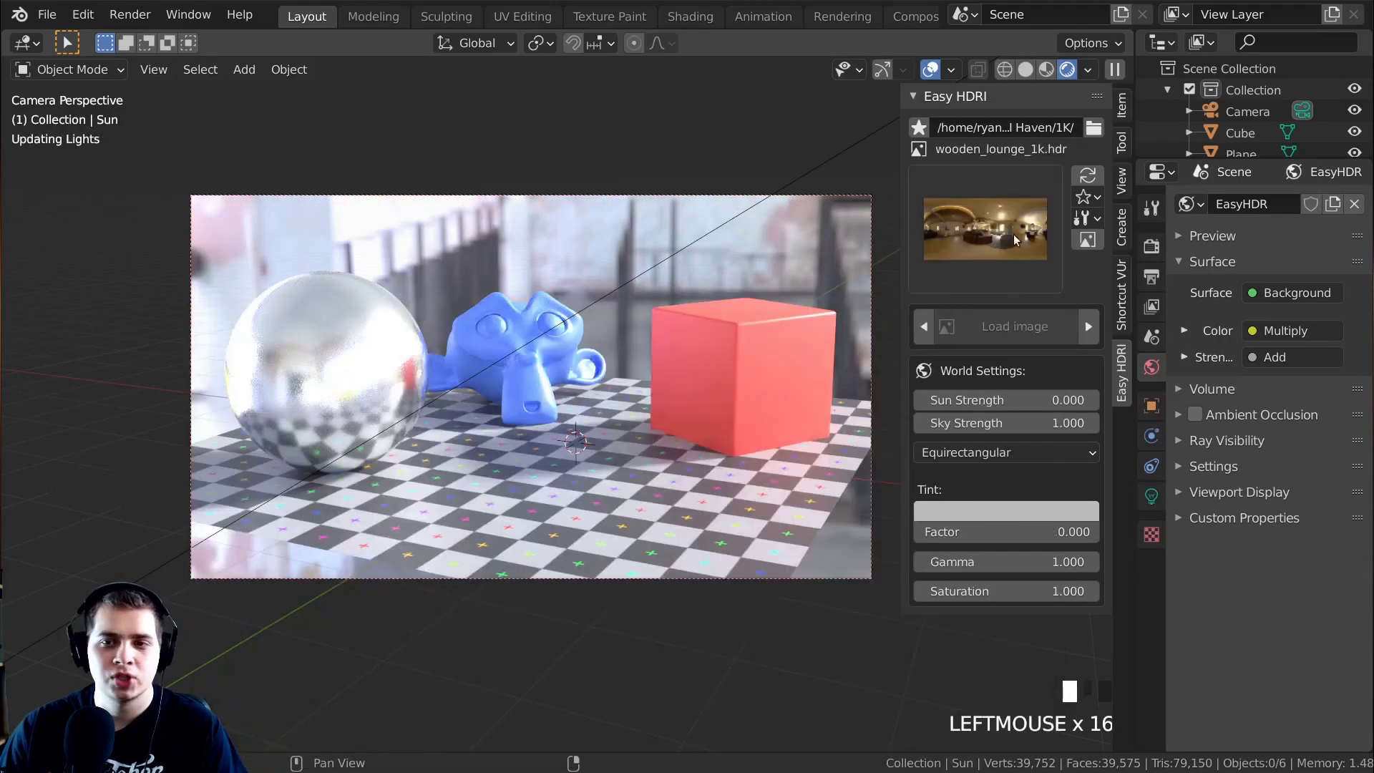
drag(984, 228, 250, 354)
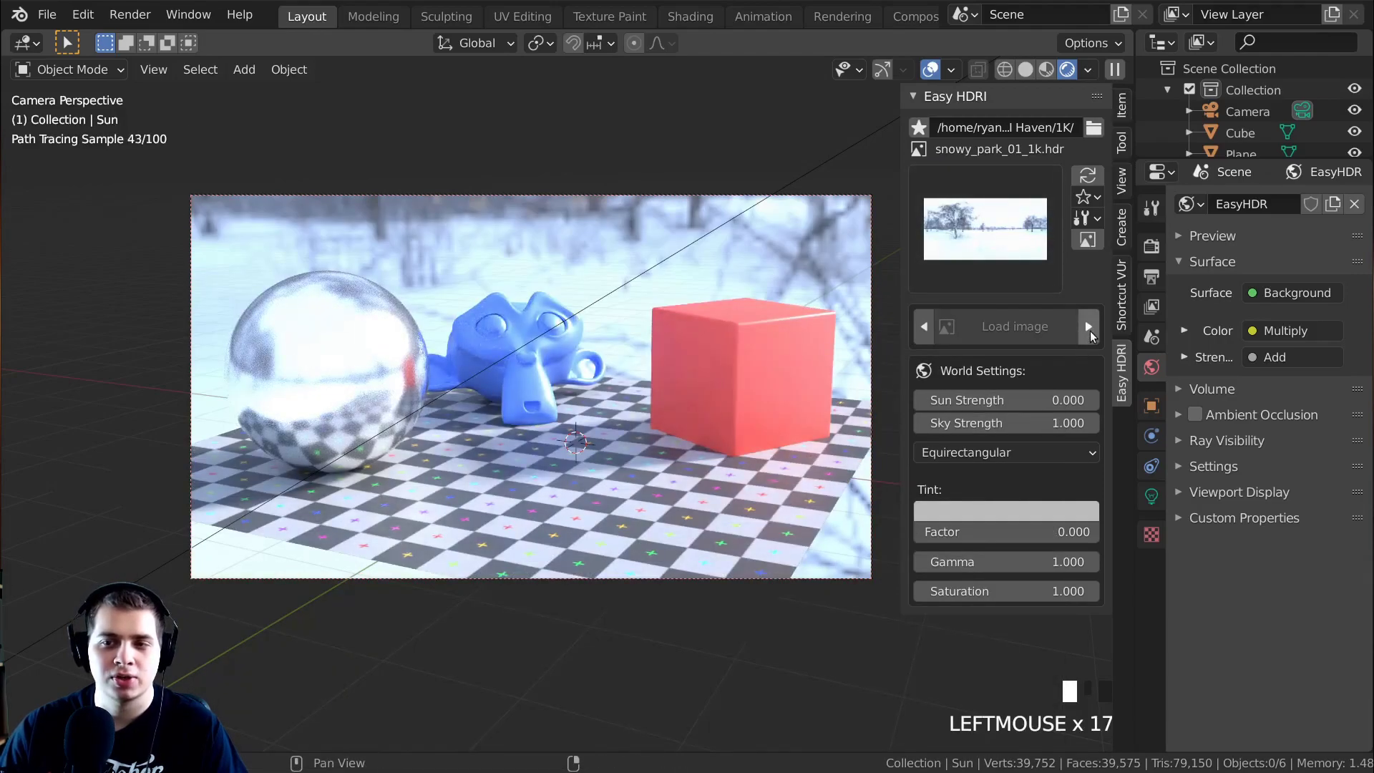
Step: Step forward through the folder's HDRIs until pillars_1k.hdr is loaded
click(1091, 325)
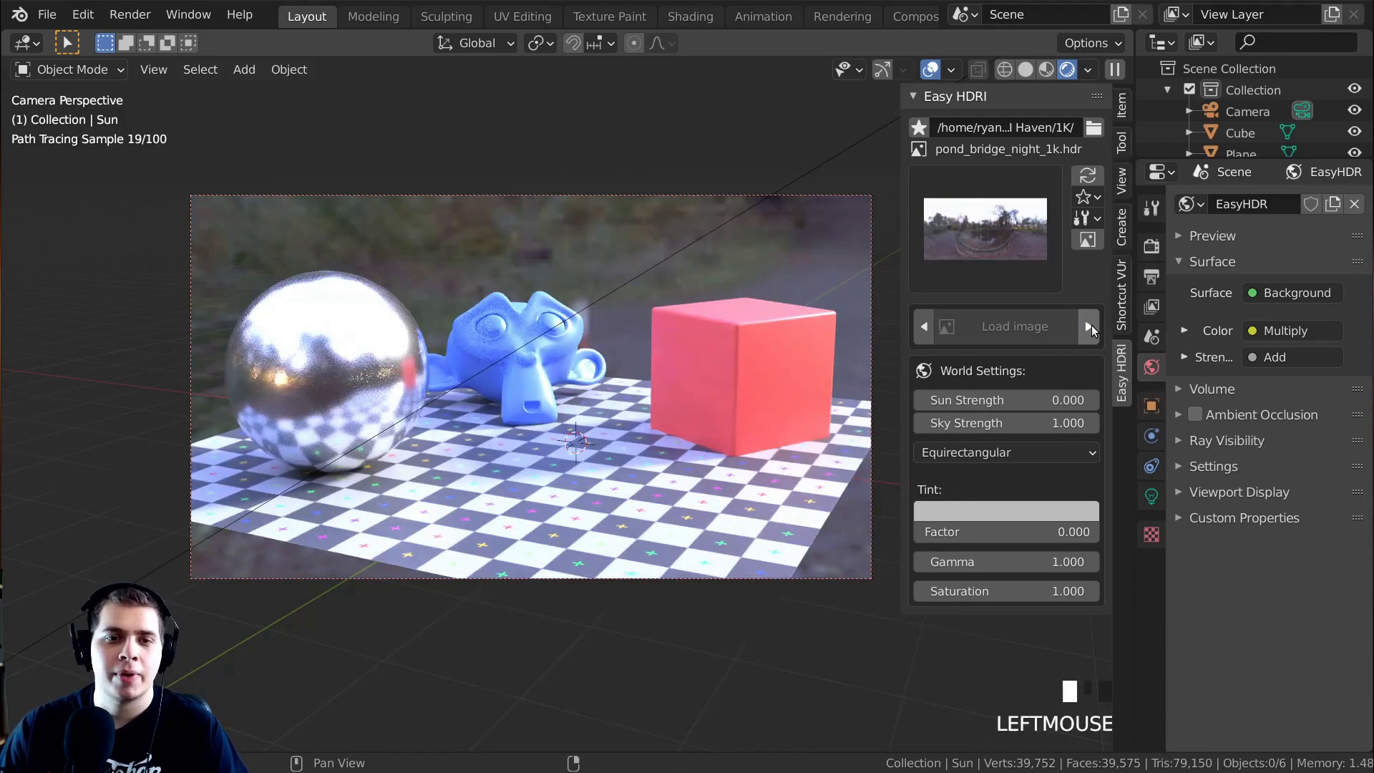
click(1092, 325)
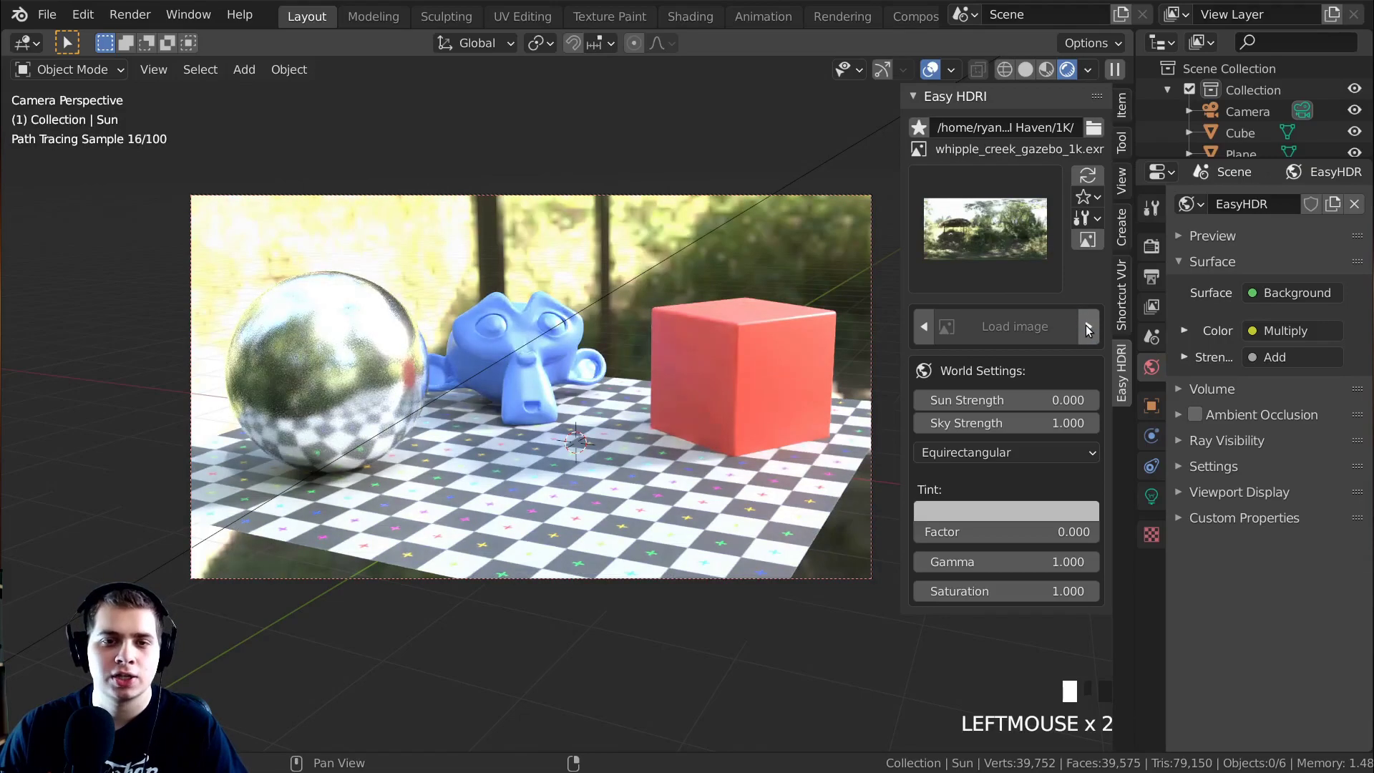
click(1085, 326)
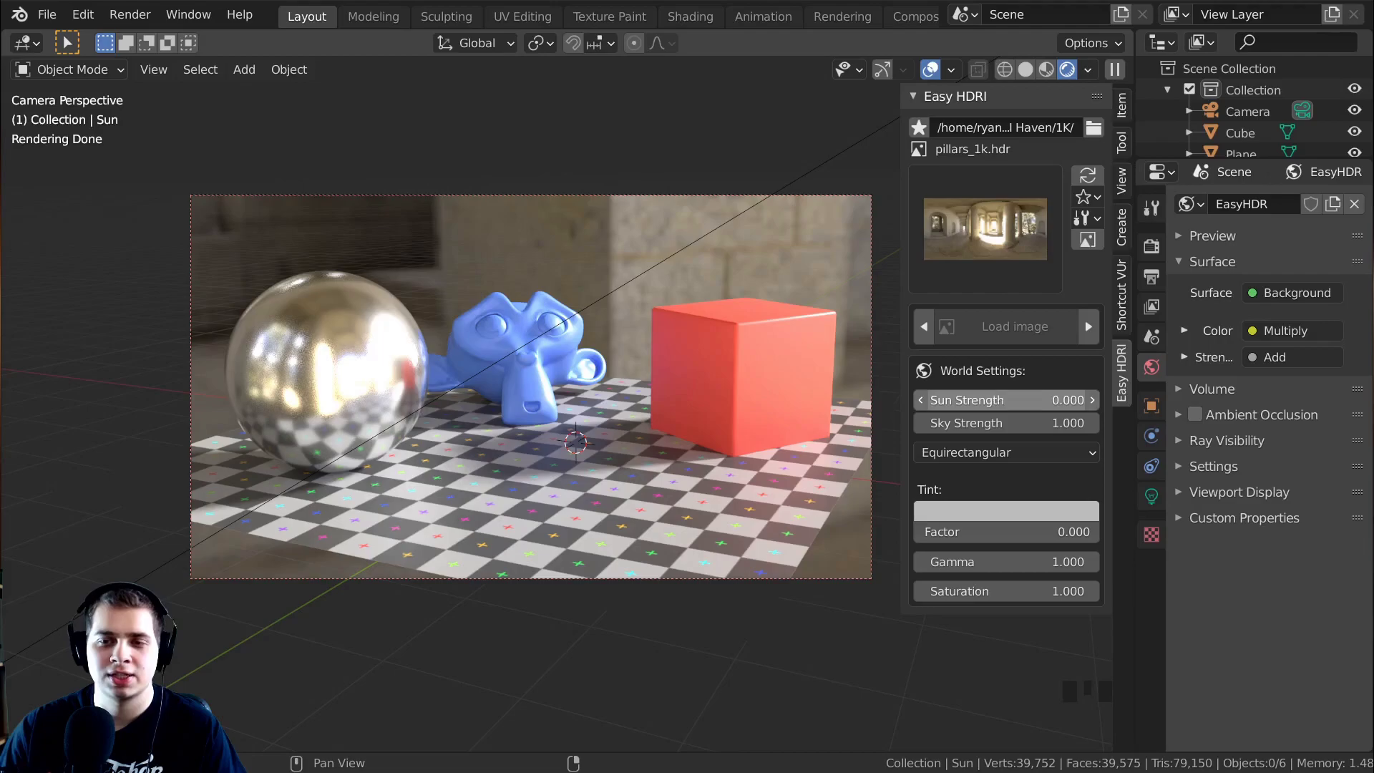
Step: Try higher Easy HDRI Sun and Sky Strength values, leaving both at 1.000
click(1004, 400)
click(806, 394)
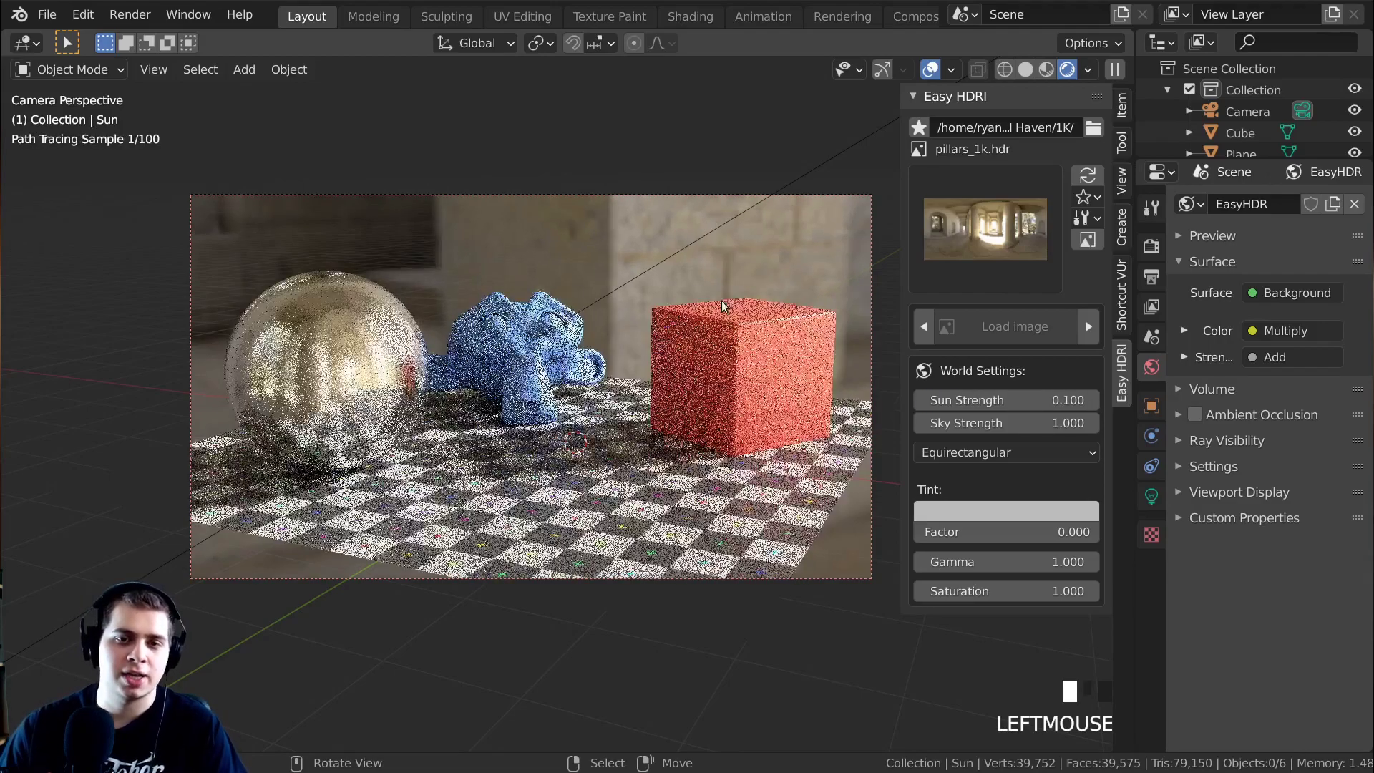
drag(1004, 399, 1092, 399)
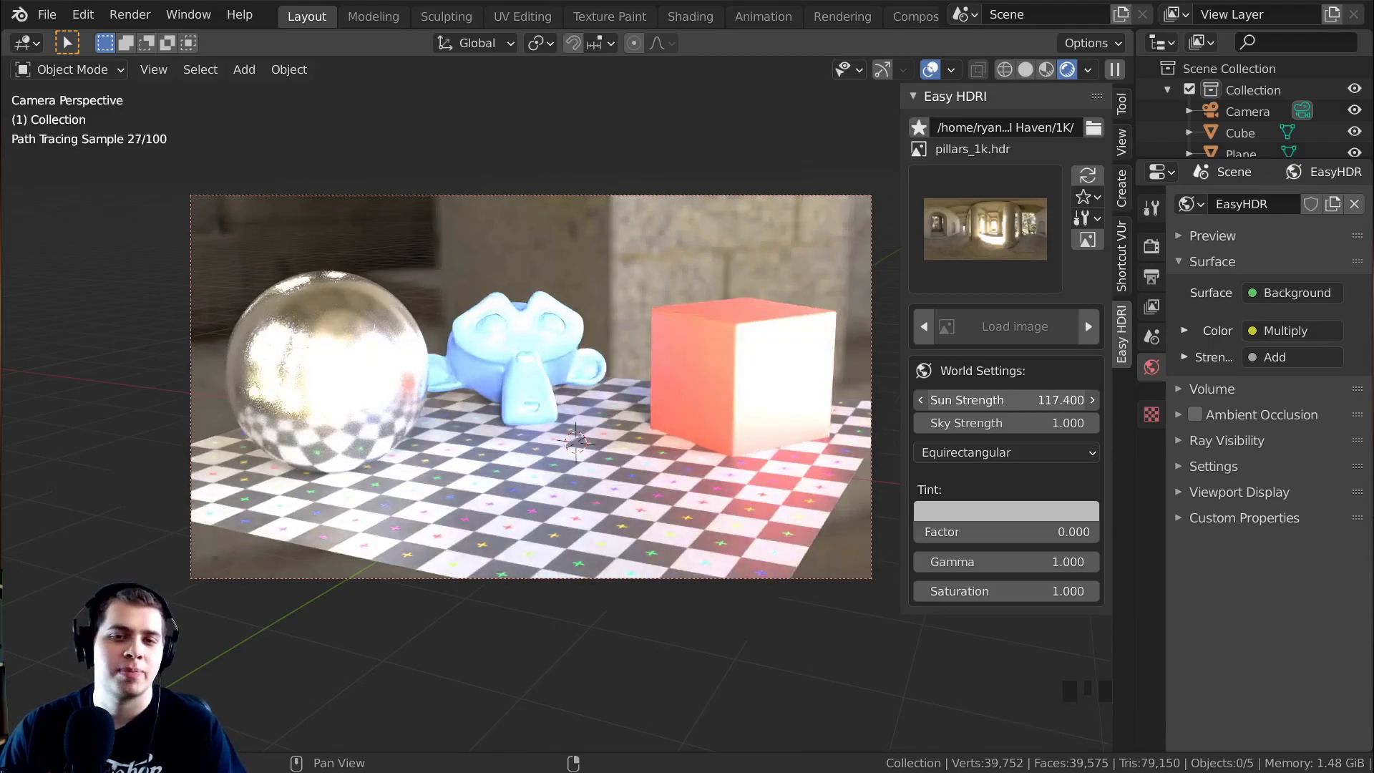
key(Escape)
click(1017, 398)
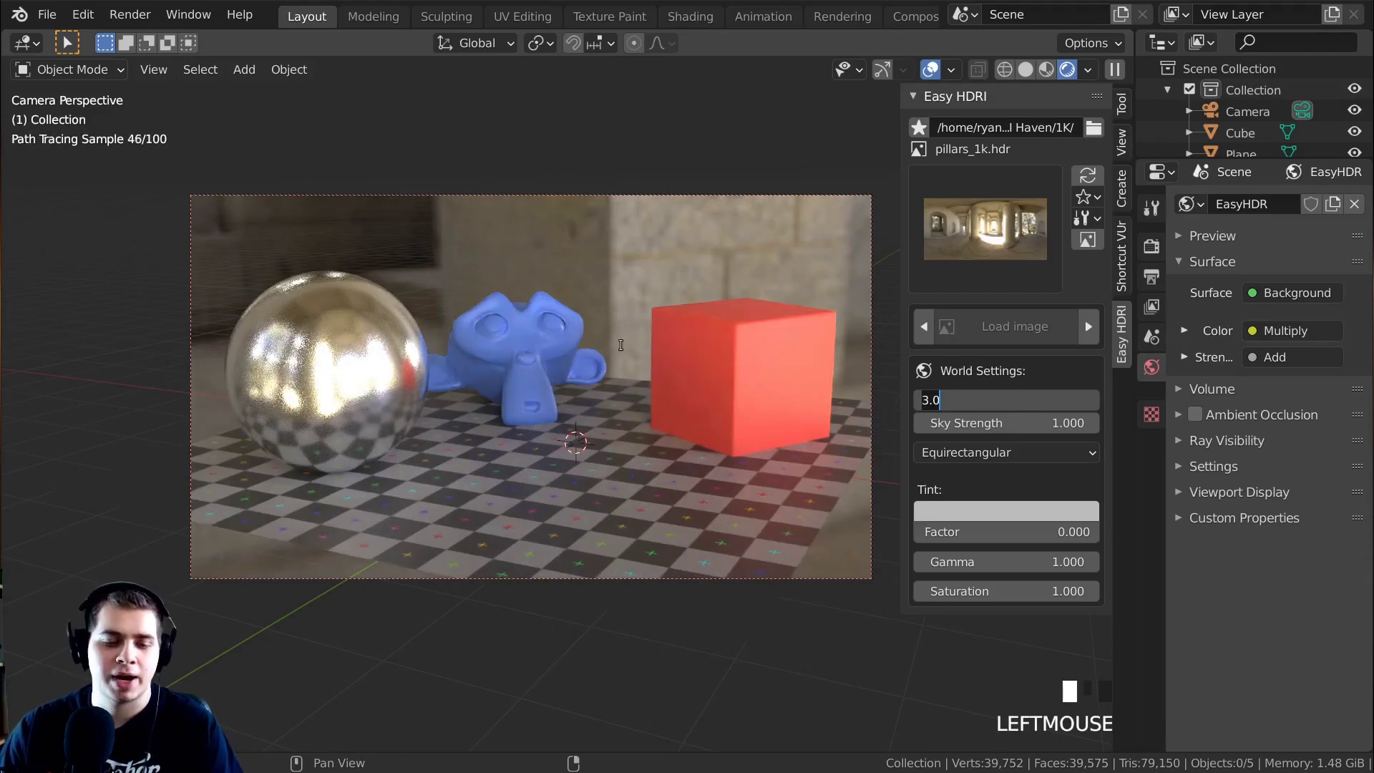
drag(999, 423, 1084, 423)
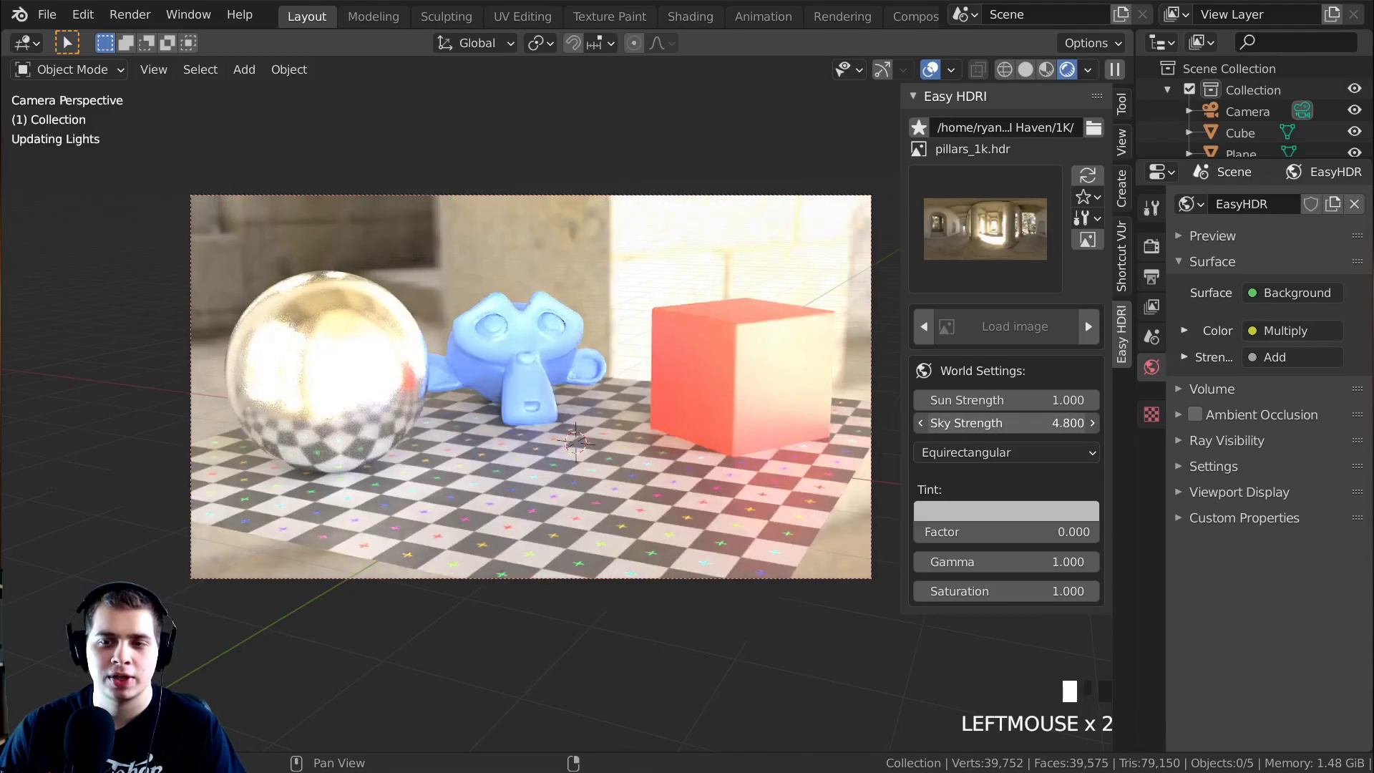
key(Escape)
ctrl+scroll(894, 505, up, 1)
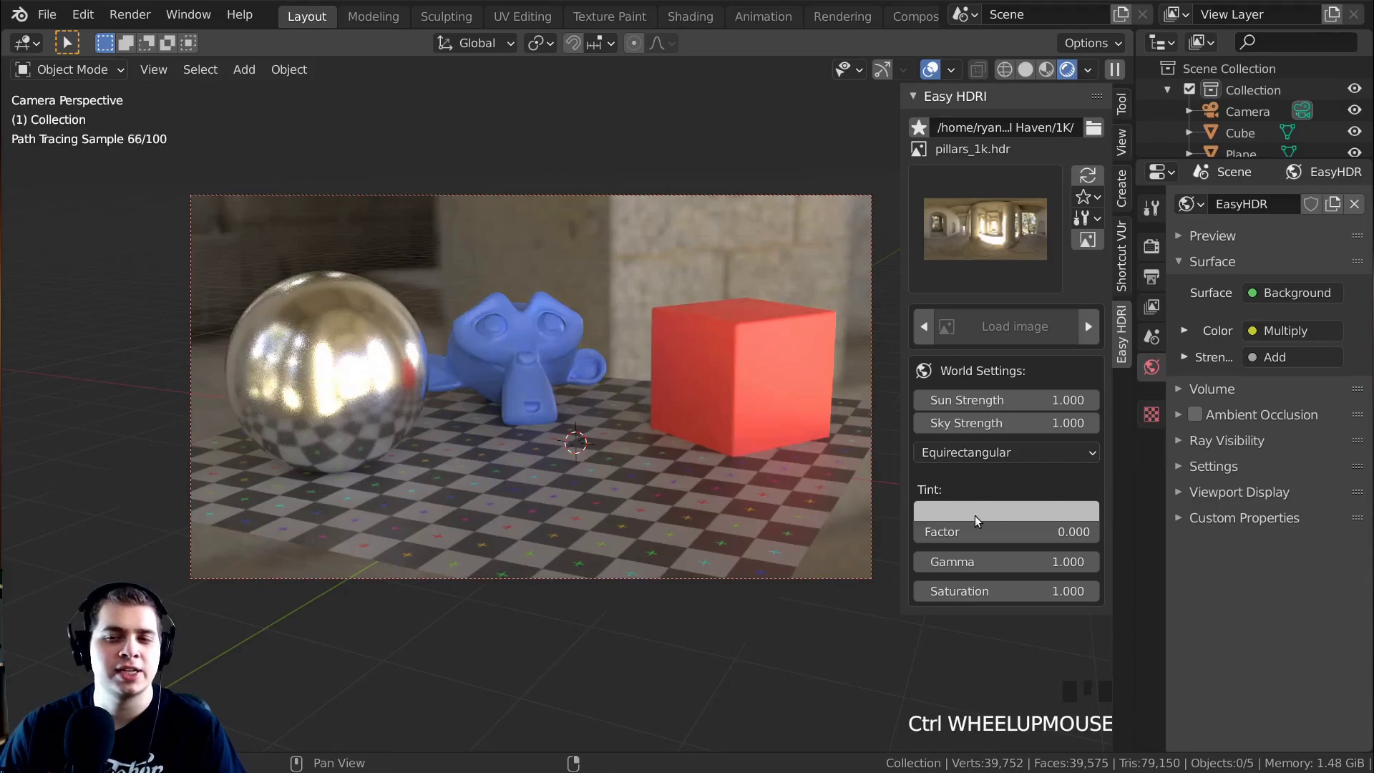
Step: Pick an orange-red tint colour, test the tint factor, then return the factor to 0
click(1003, 506)
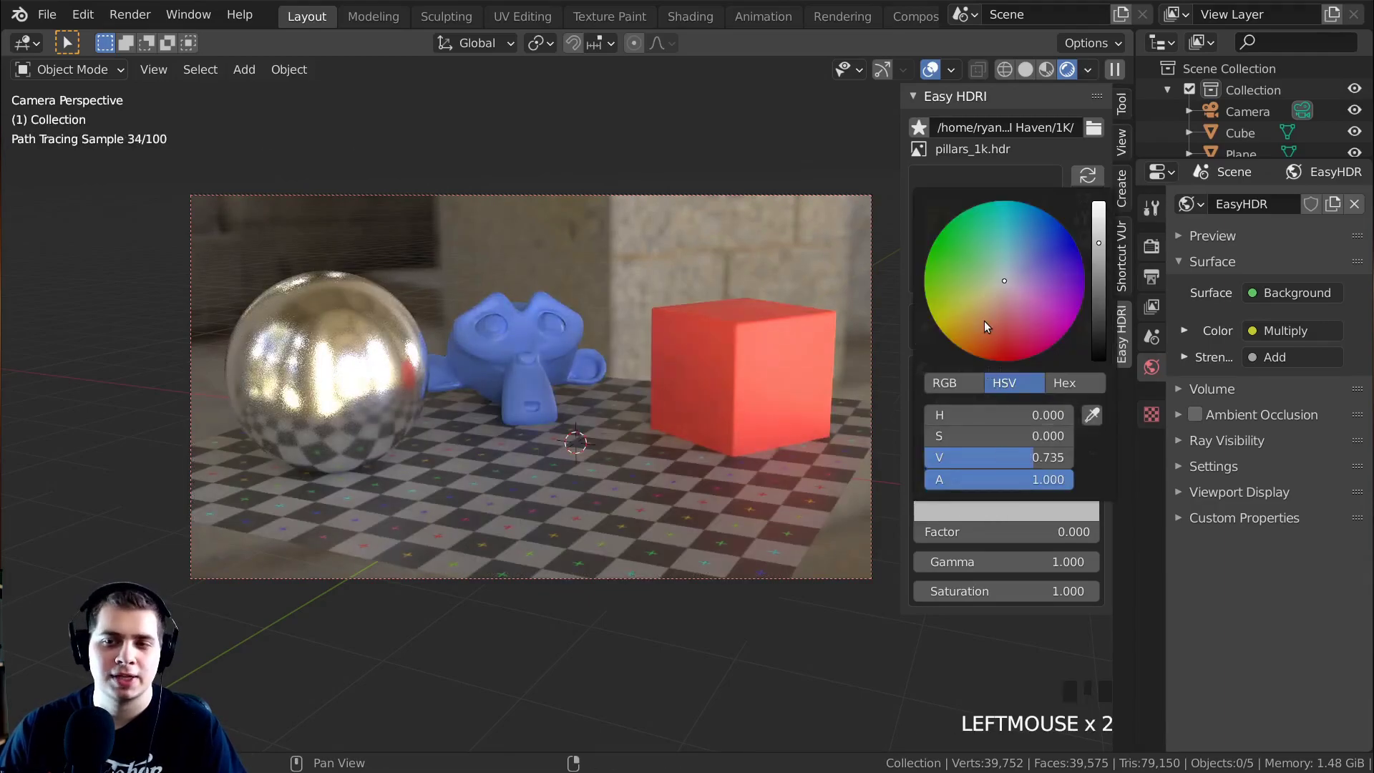
click(984, 311)
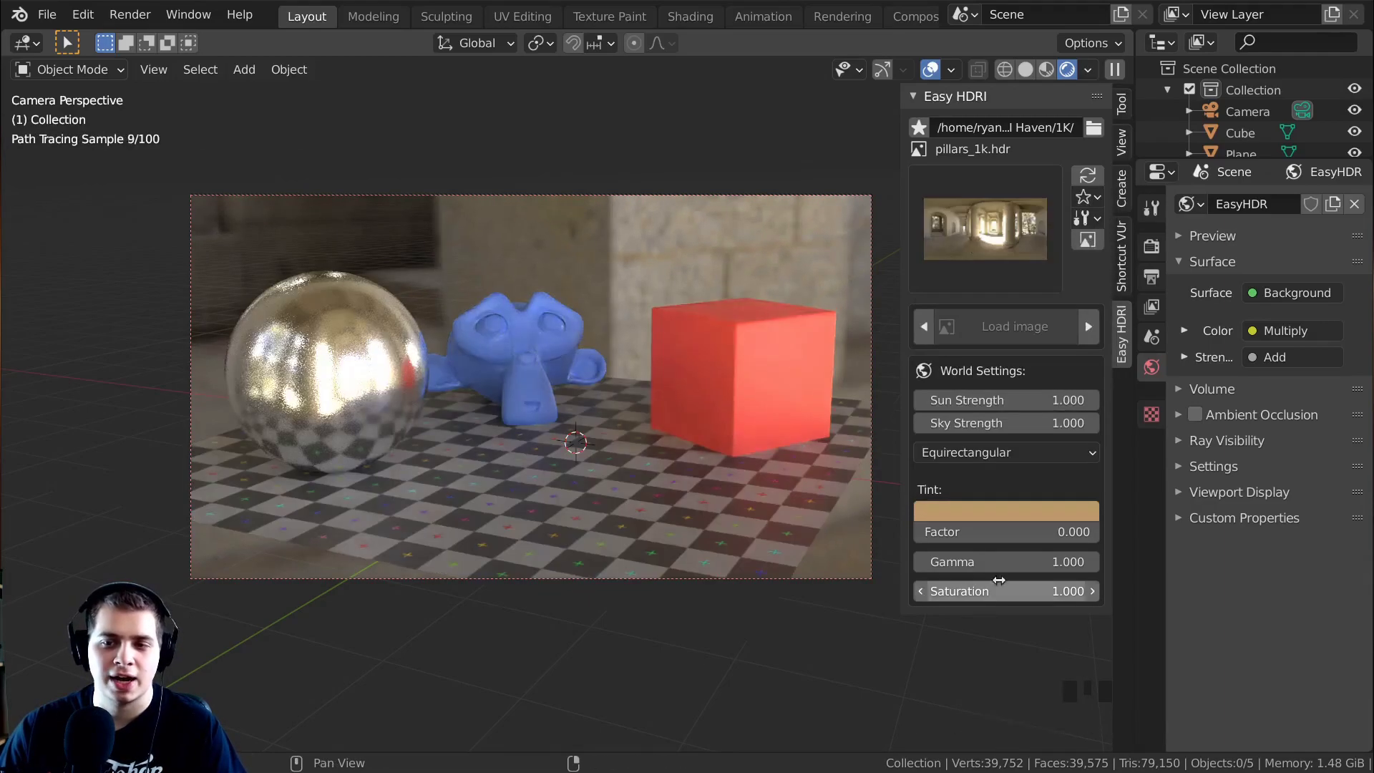
drag(976, 531, 1026, 532)
click(1022, 504)
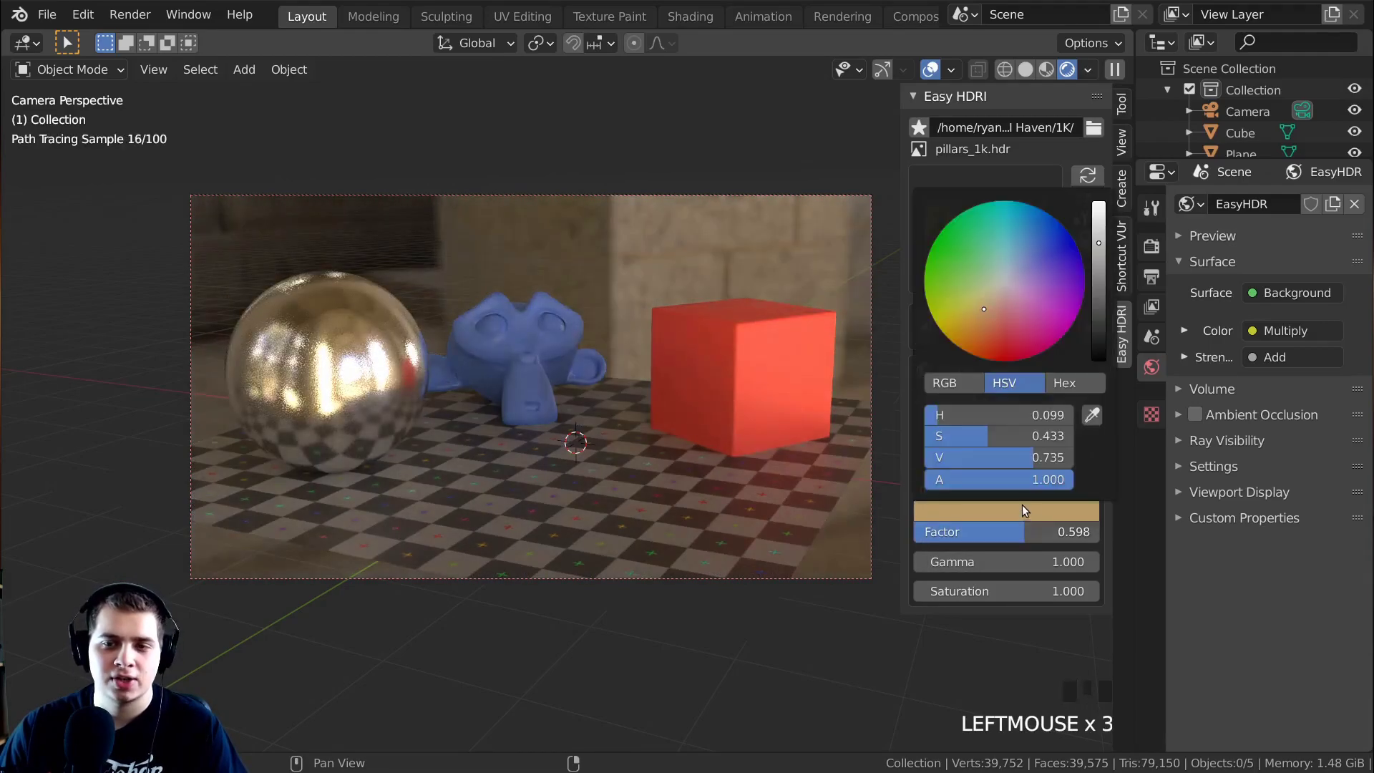
click(991, 330)
scroll(612, 454, down, 2)
mouse_move(495, 462)
middle_down()
mouse_move(611, 454)
mouse_move(608, 438)
mouse_move(688, 462)
middle_up()
scroll(612, 454, down, 3)
scroll(687, 461, up, 2)
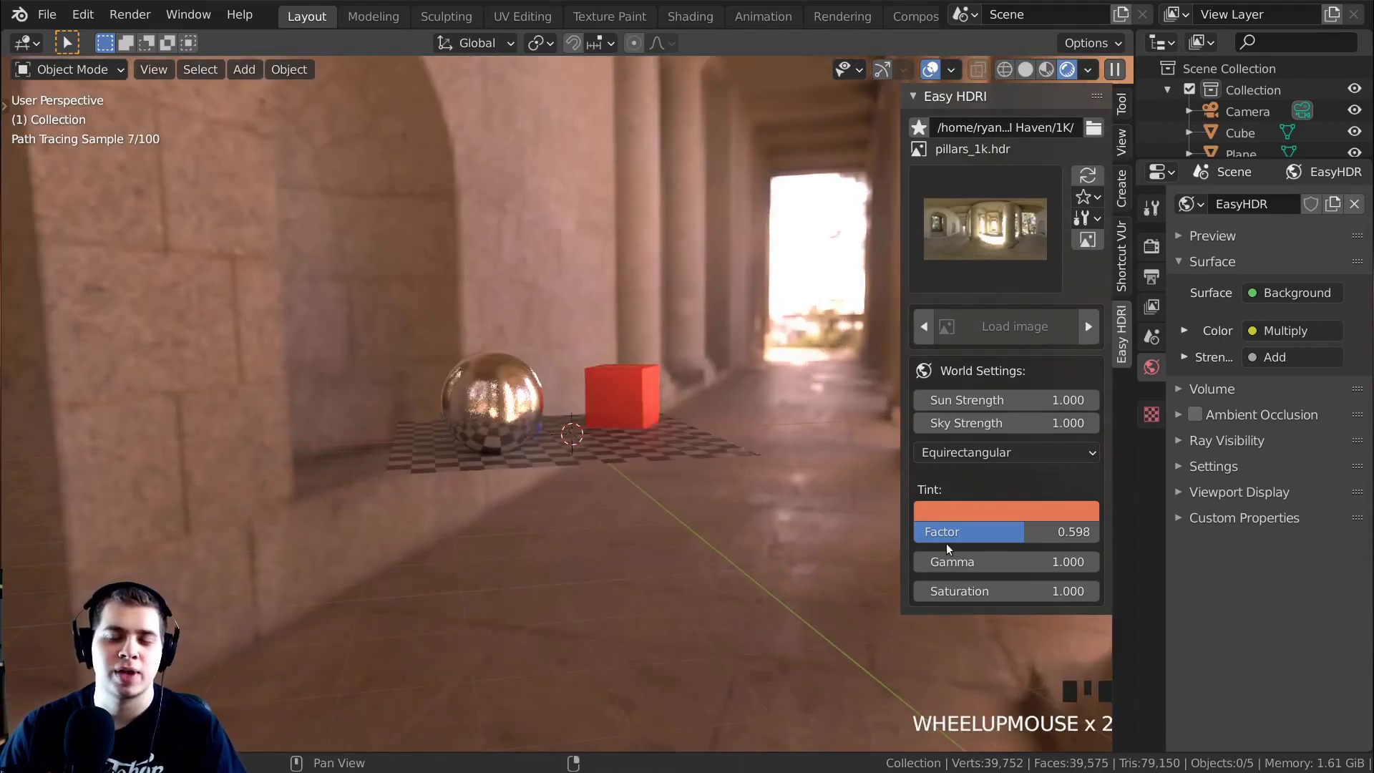
drag(951, 531, 888, 524)
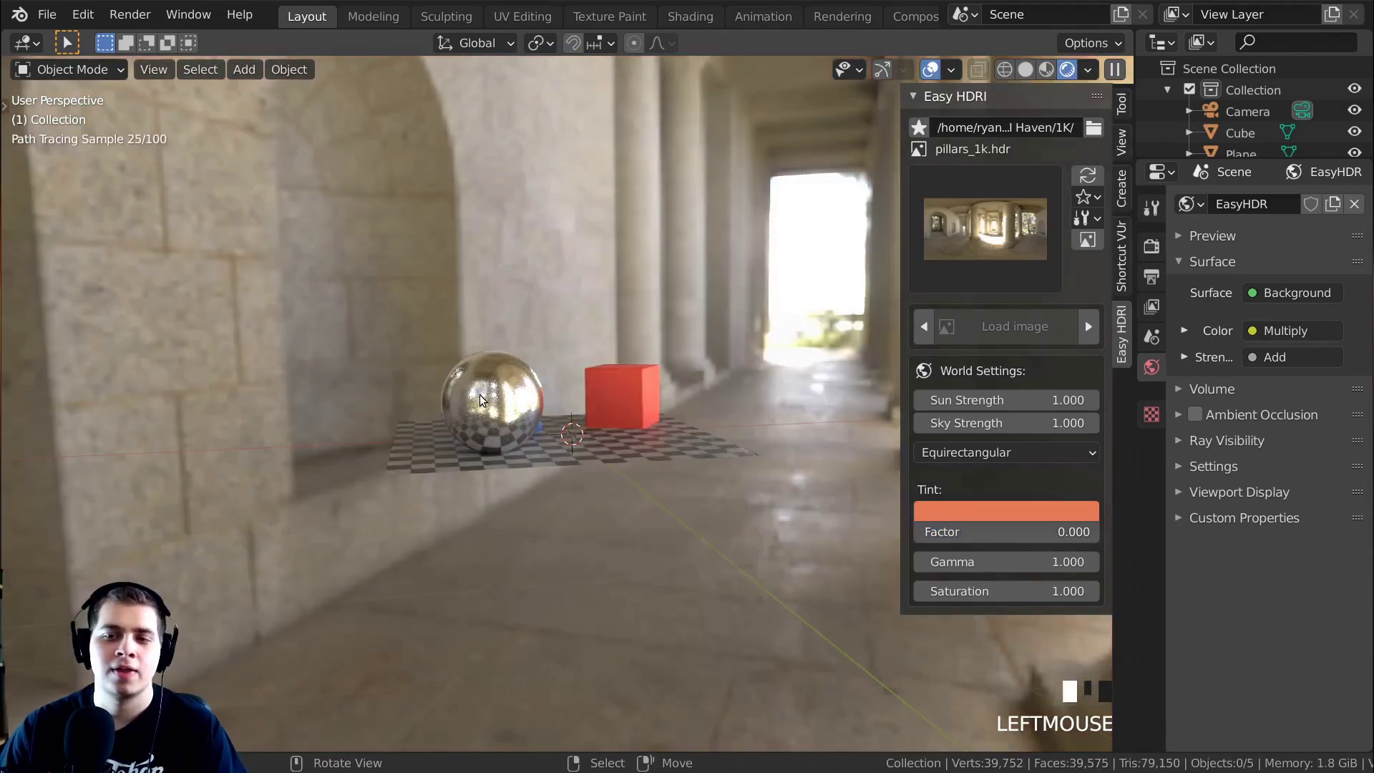
key(KP_0)
shift+middle_drag(578, 370, 548, 383)
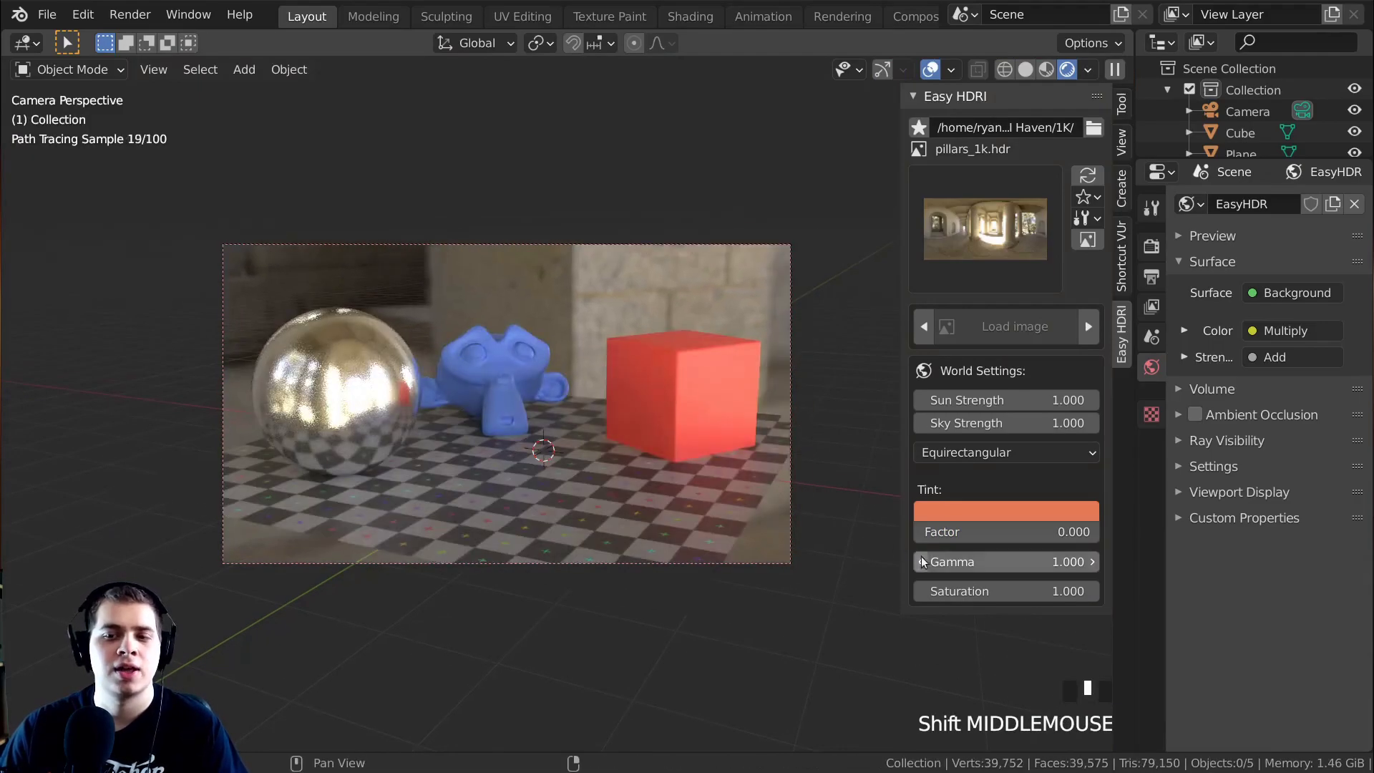
drag(998, 561, 1079, 561)
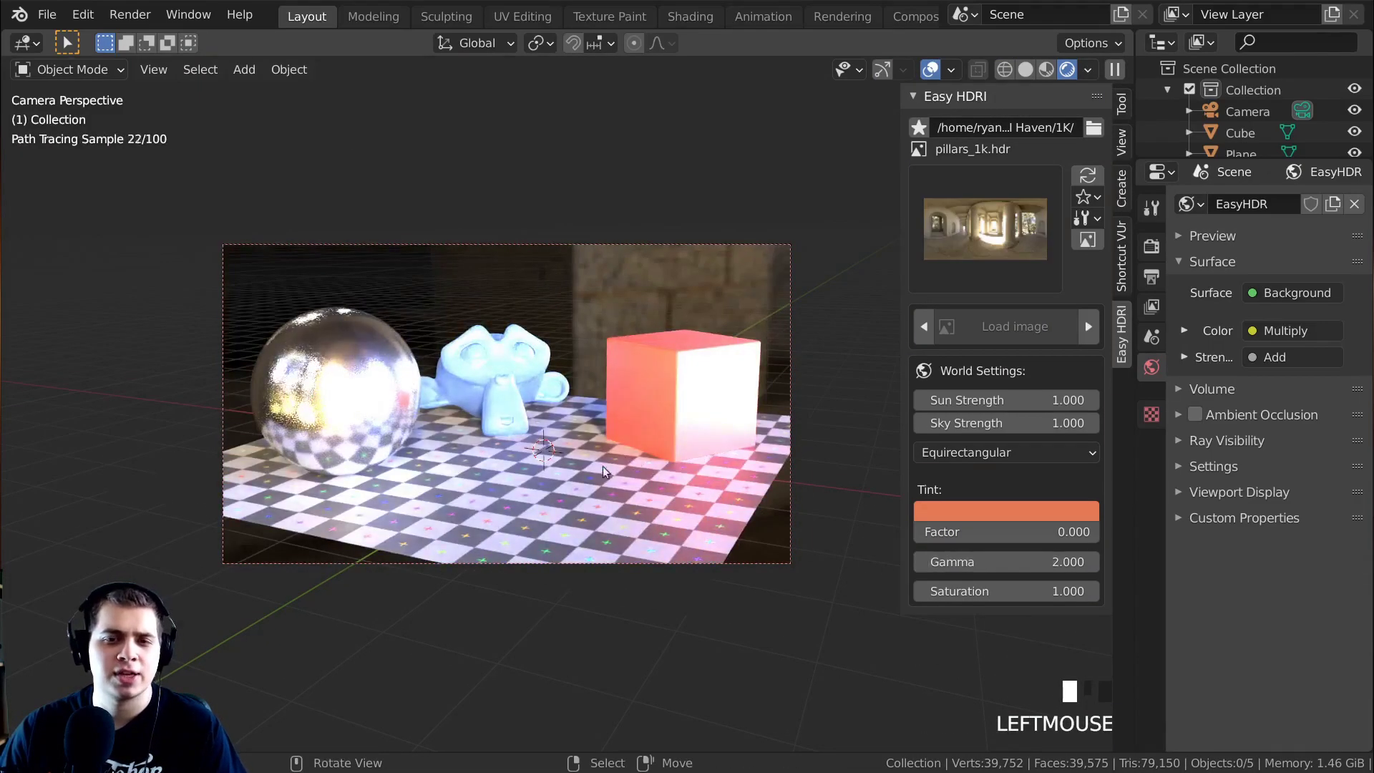
middle_drag(408, 279, 344, 211)
scroll(344, 211, down, 5)
middle_drag(527, 208, 447, 242)
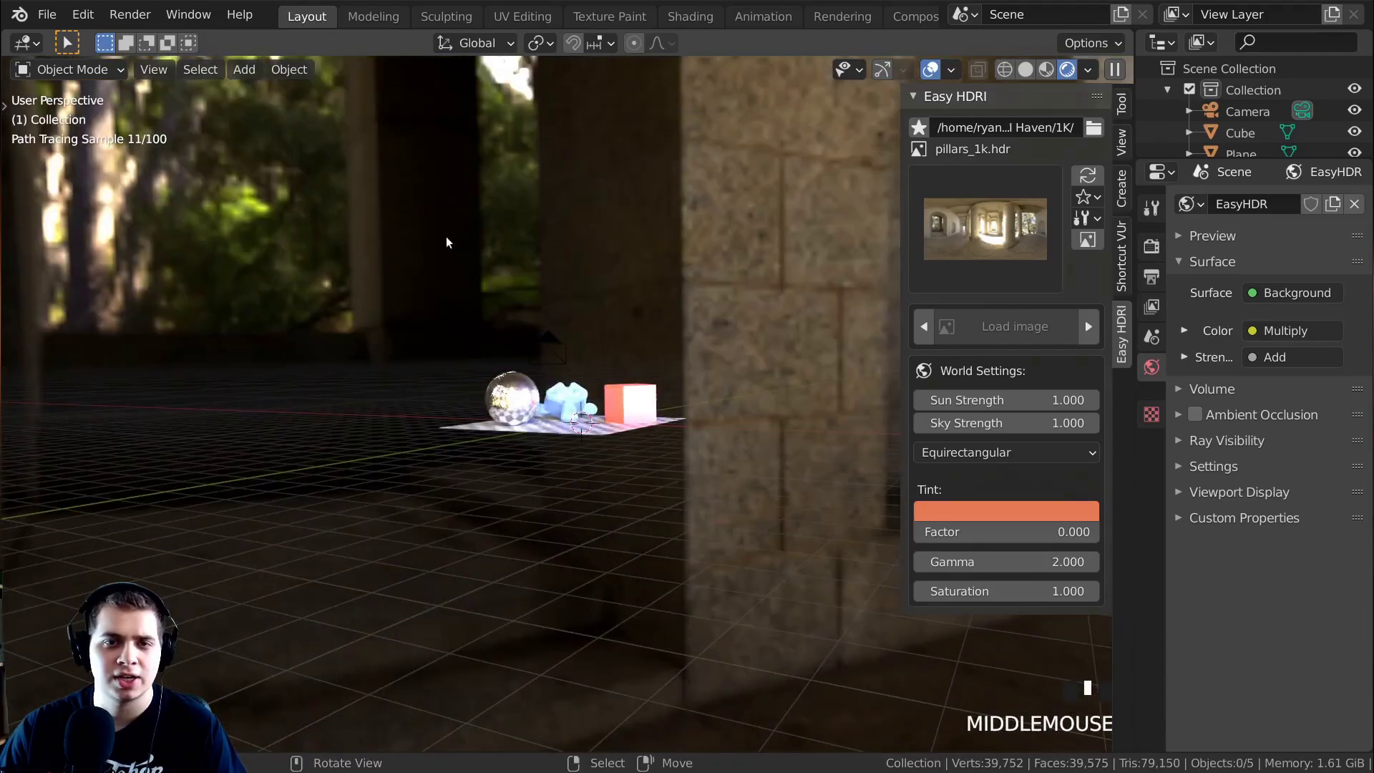
mouse_move(493, 322)
middle_down()
mouse_move(644, 280)
mouse_move(679, 203)
middle_up()
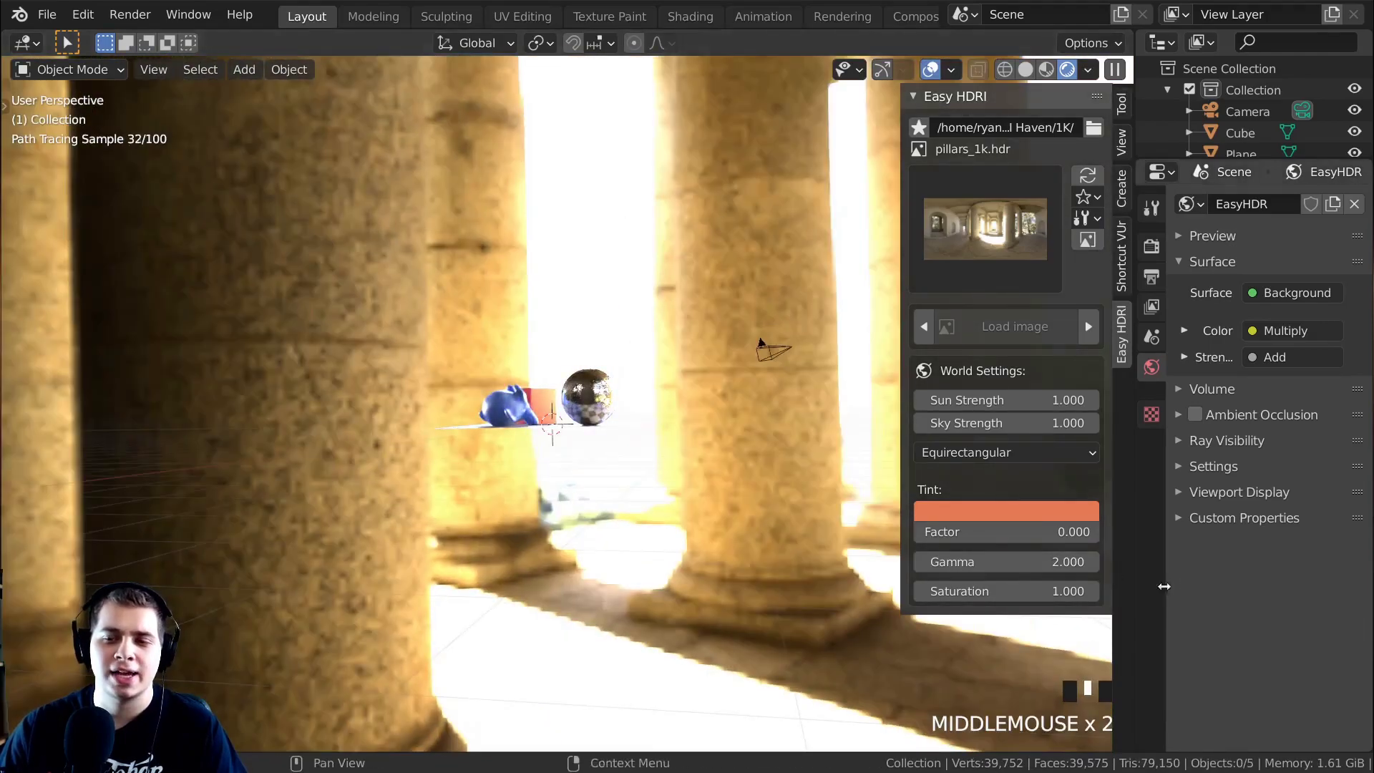
click(1031, 561)
text(1)
key(Return)
key(KP_0)
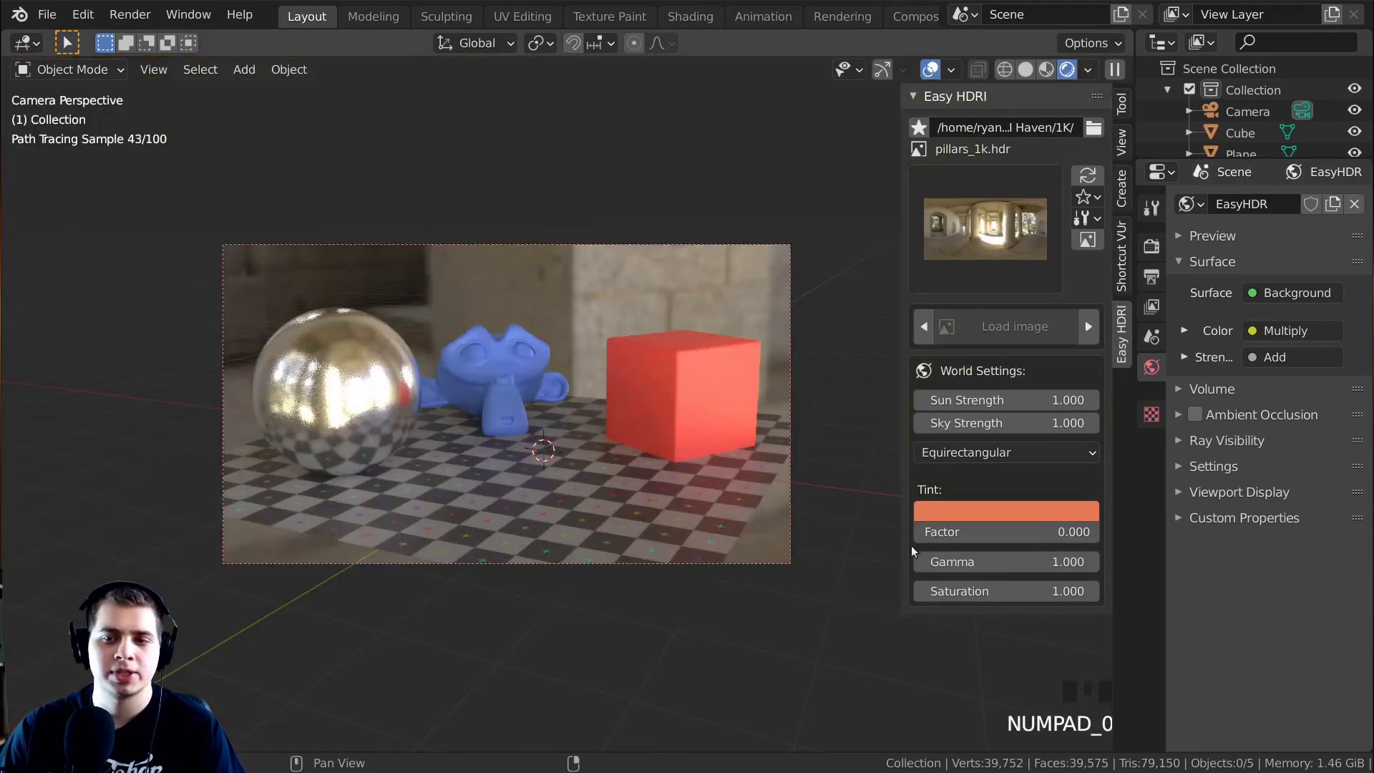
drag(971, 592, 1031, 592)
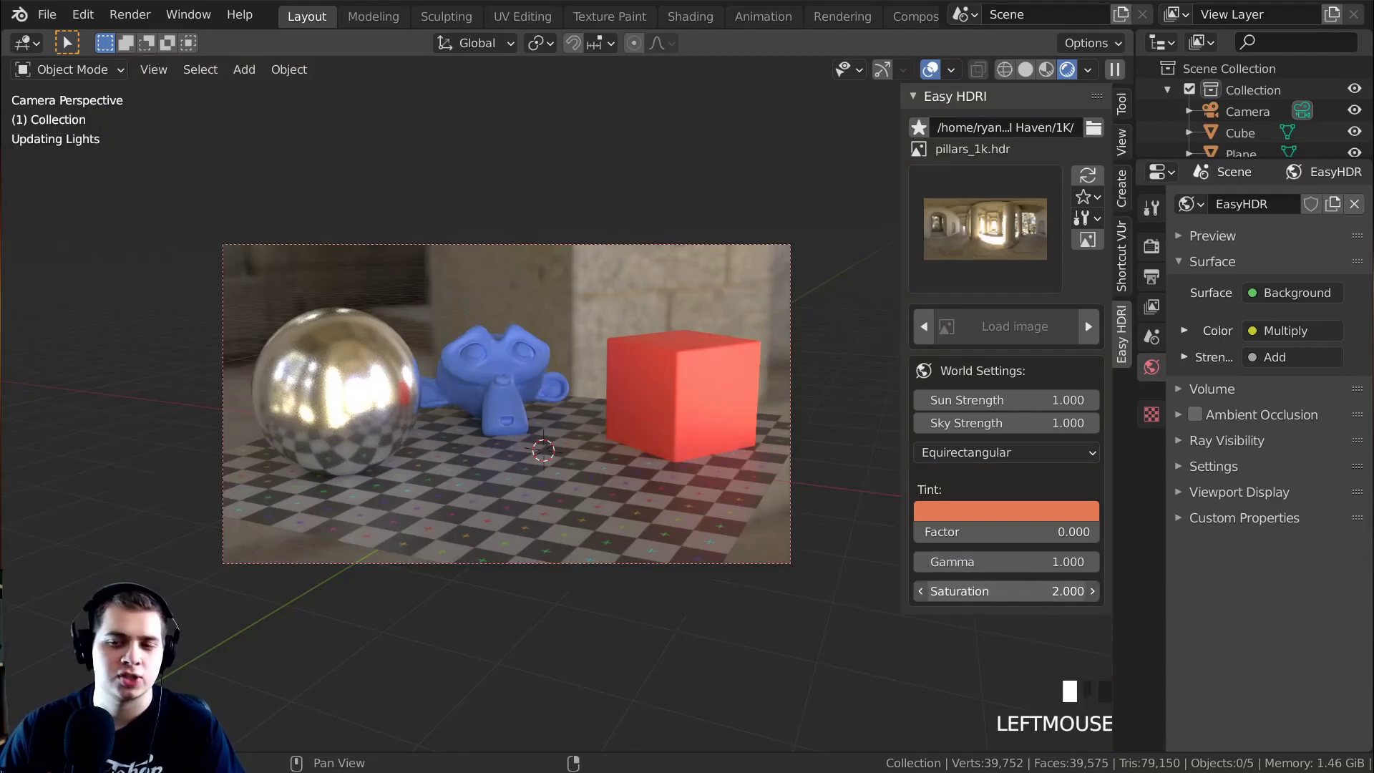
mouse_move(687, 529)
middle_down()
mouse_move(489, 370)
mouse_move(982, 531)
middle_up()
scroll(490, 370, down, 5)
scroll(499, 375, up, 3)
drag(1032, 592, 971, 592)
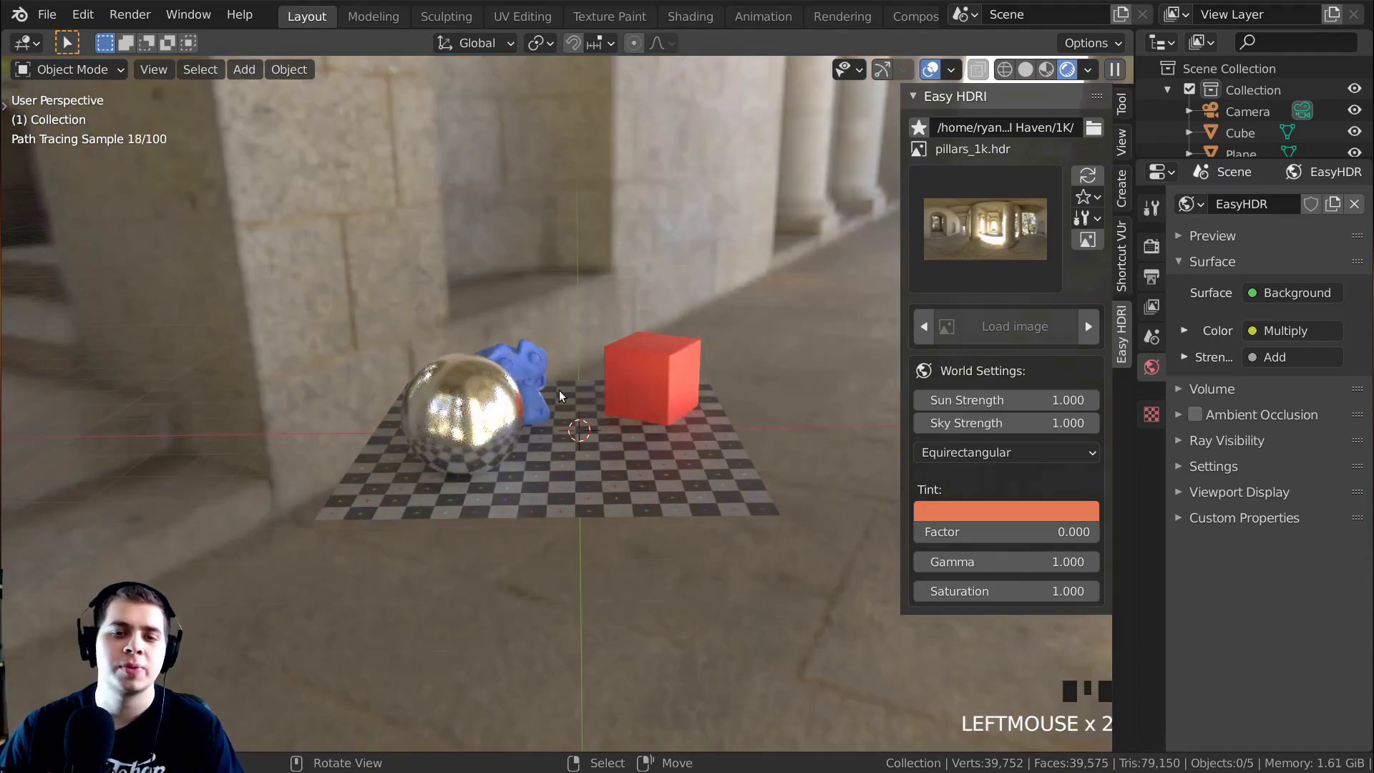
Step: From camera view, step twice past pillars to load photo_studio_01_1k.hdr
key(KP_0)
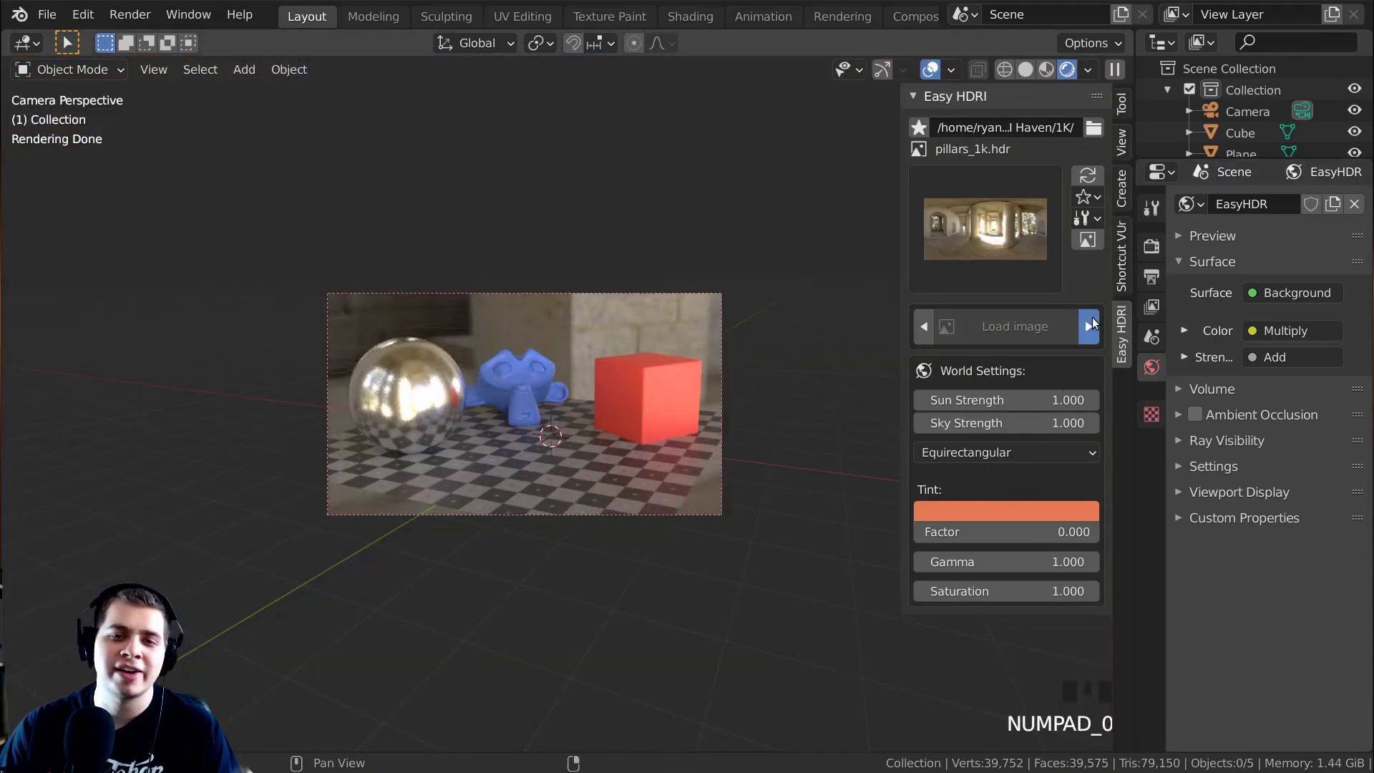
click(1089, 322)
scroll(901, 402, up, 3)
click(1094, 324)
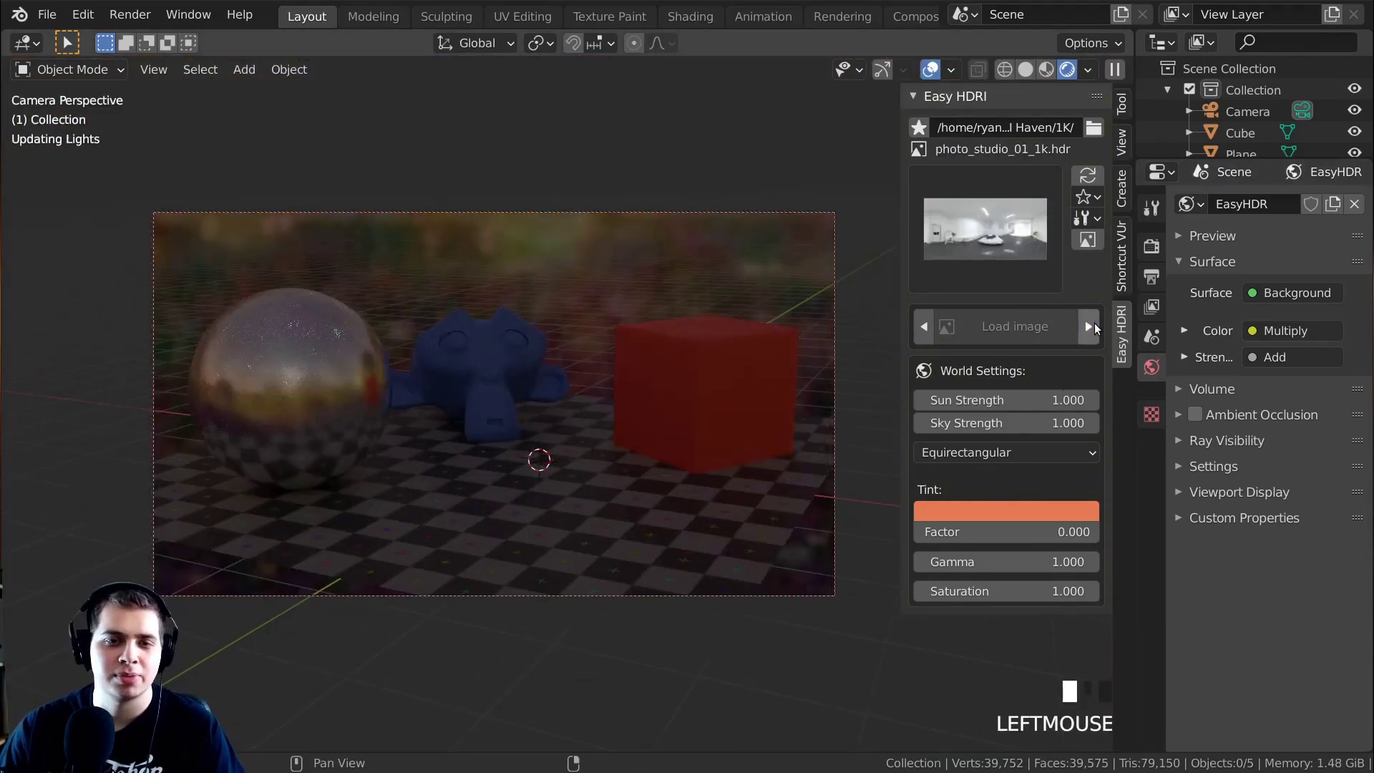